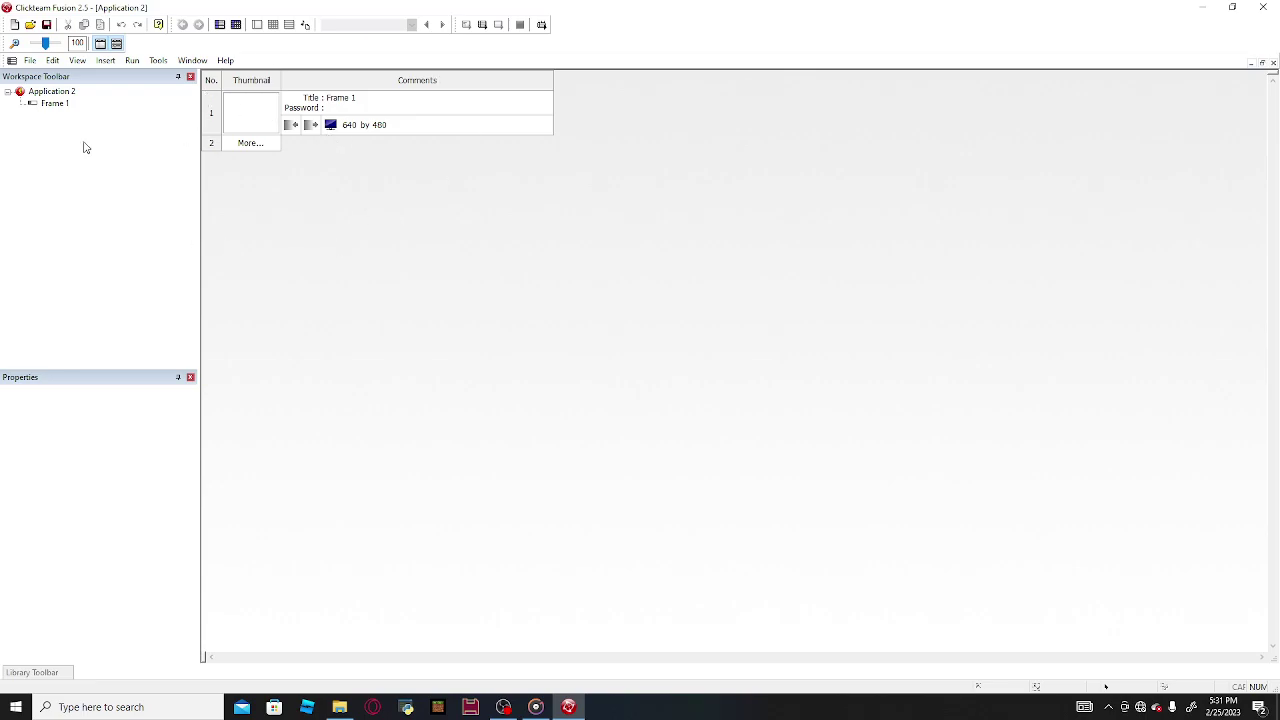
{"action": "left_click", "coordinate": [64, 95]}
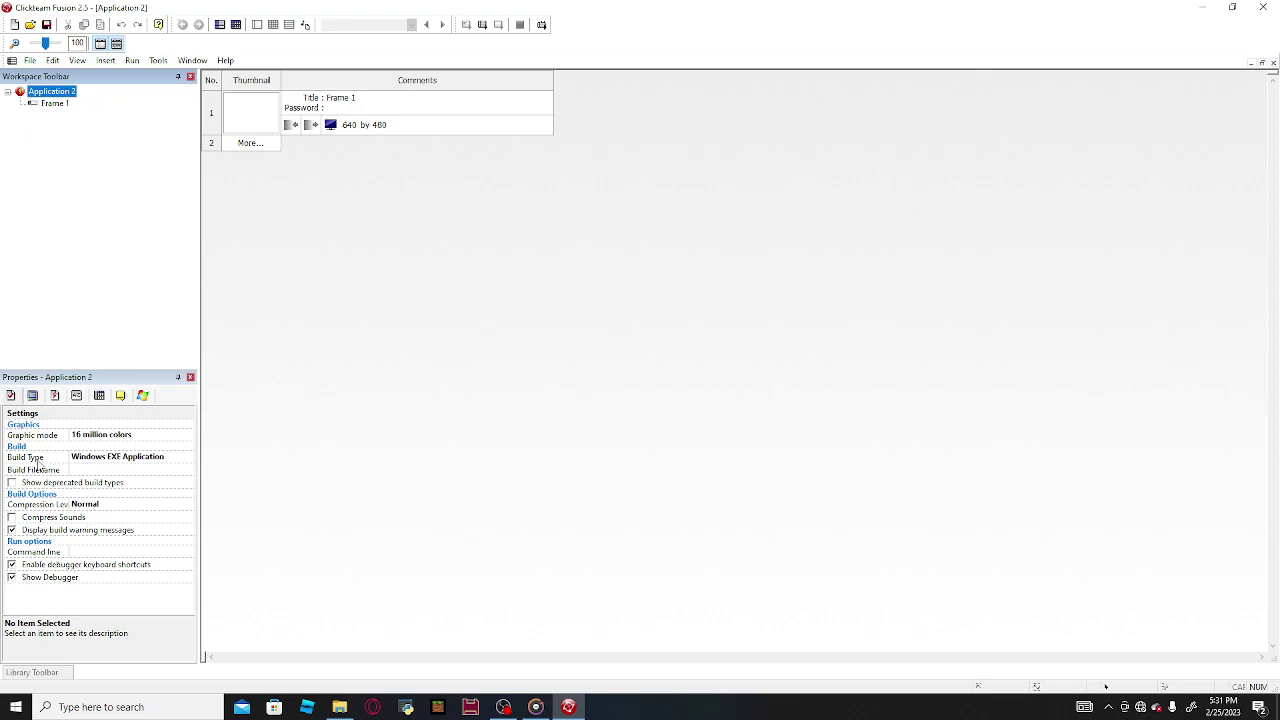
{"action": "left_click", "coordinate": [55, 677]}
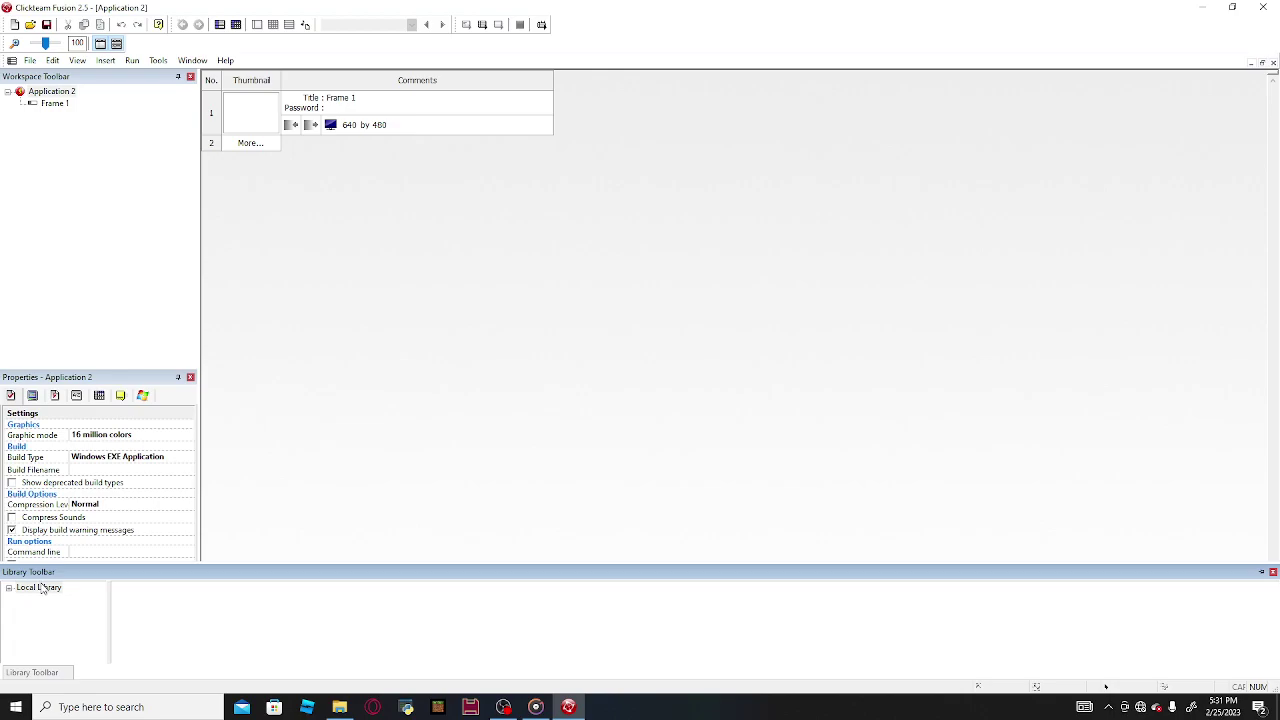
{"action": "left_click", "coordinate": [9, 588]}
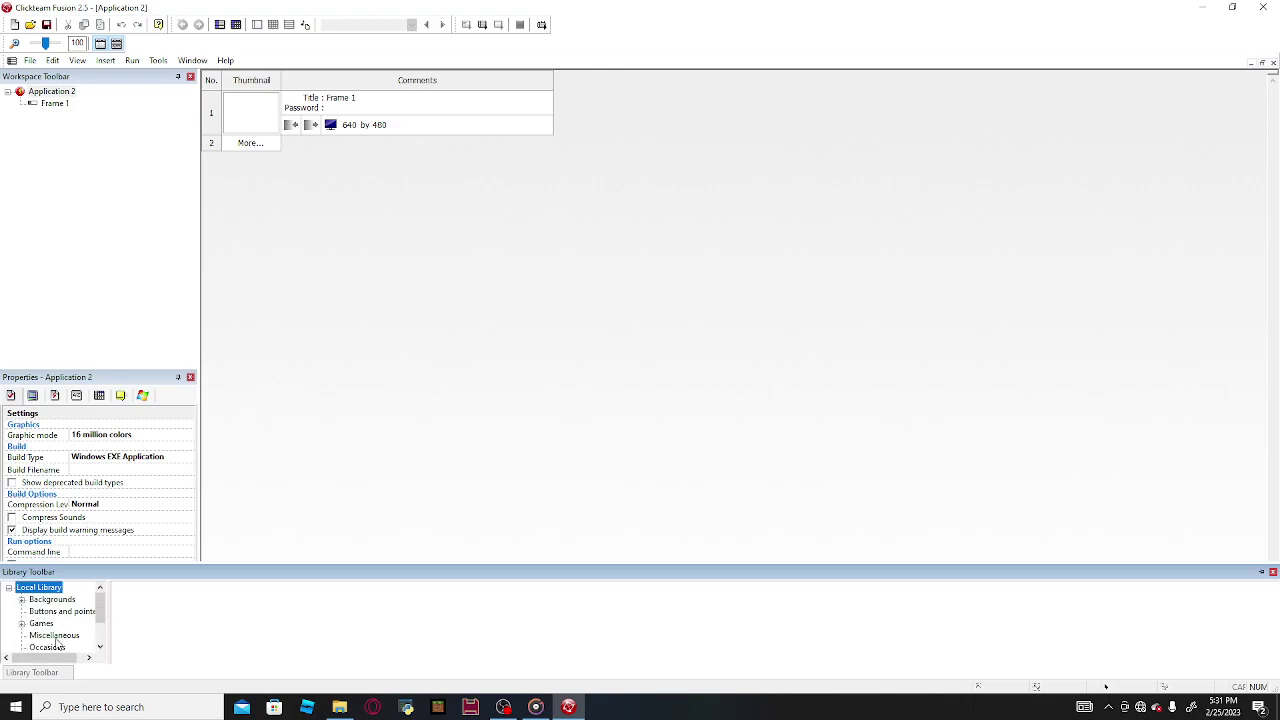
{"action": "scroll", "coordinate": [57, 645], "scroll_direction": "down", "scroll_amount": 1}
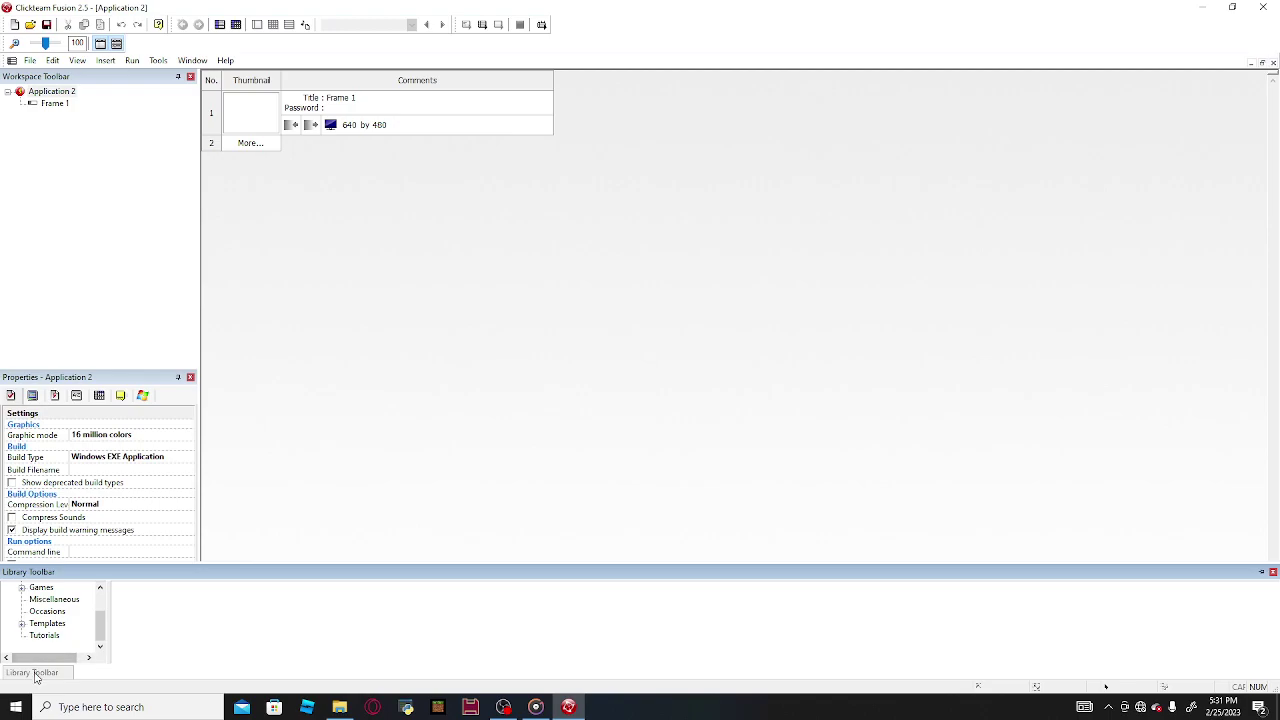
{"action": "left_click", "coordinate": [335, 487]}
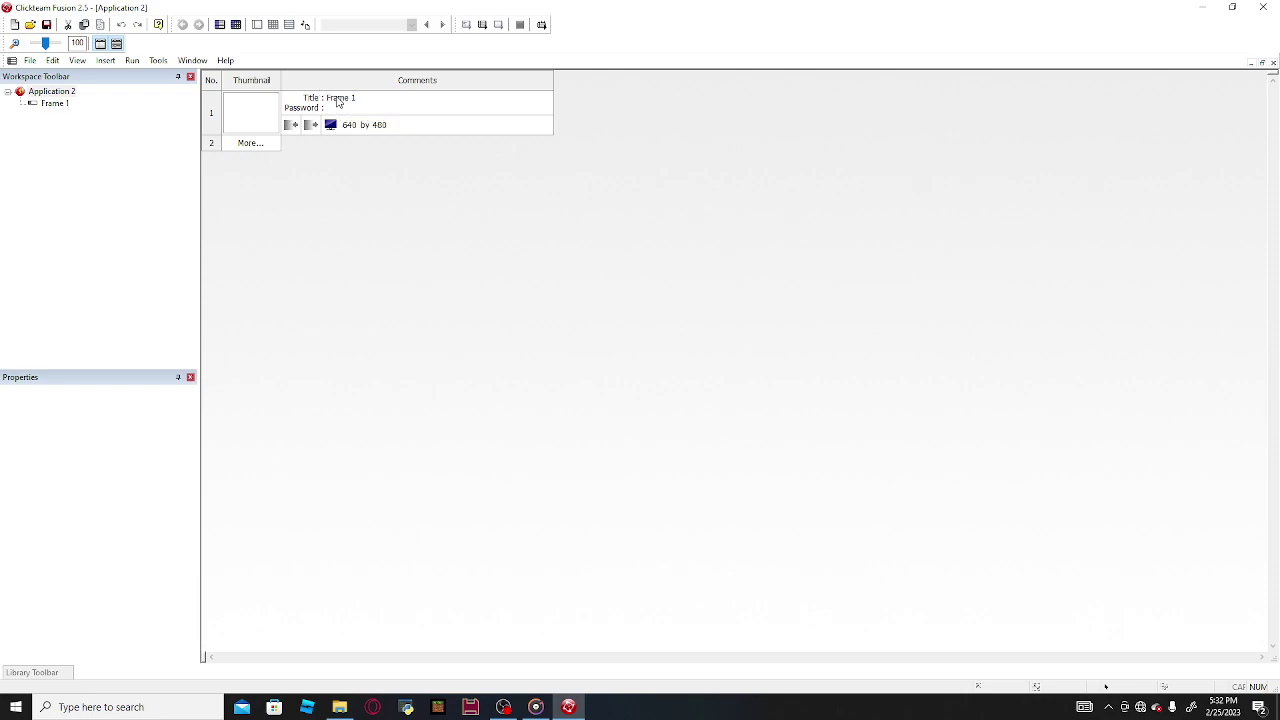
Step: Change frame 1's storyboard title to 'starting up'
{"action": "left_click", "coordinate": [334, 98]}
{"action": "type", "text": "starting up"}
{"action": "key", "text": "Return"}
{"action": "double_click", "coordinate": [265, 117]}
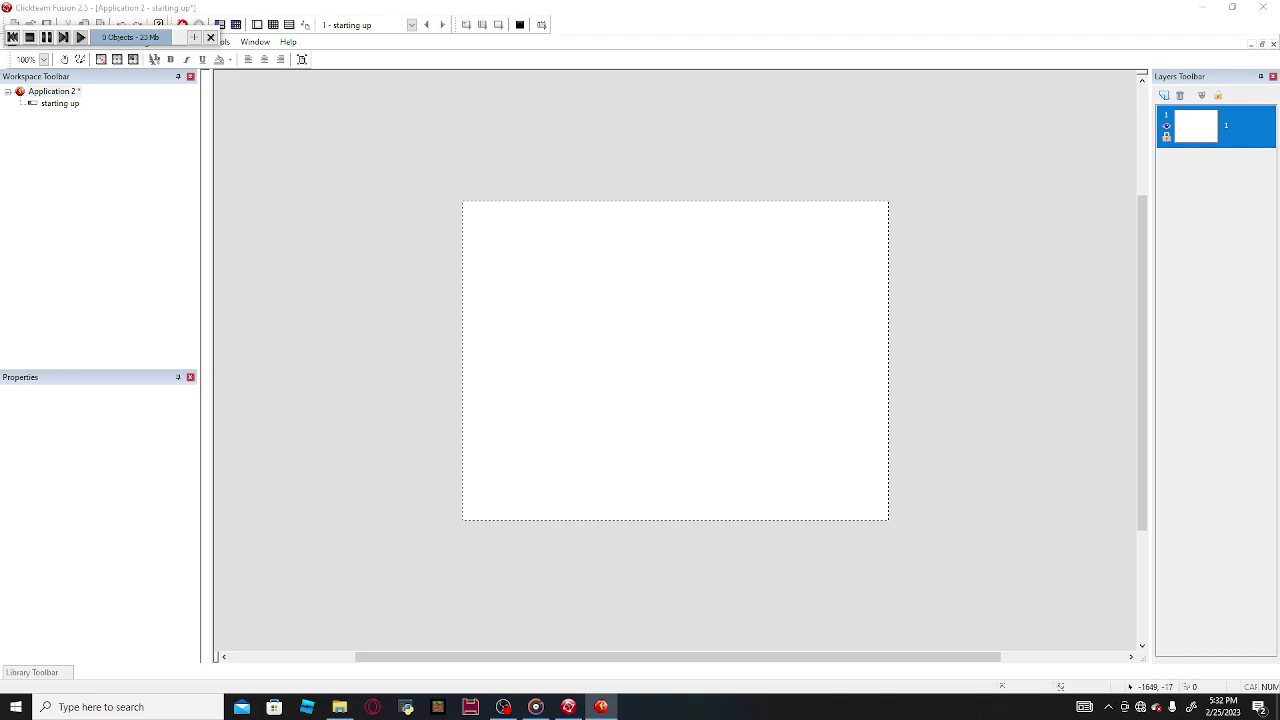
{"action": "left_click_drag", "start_coordinate": [243, 314], "coordinate": [609, 183]}
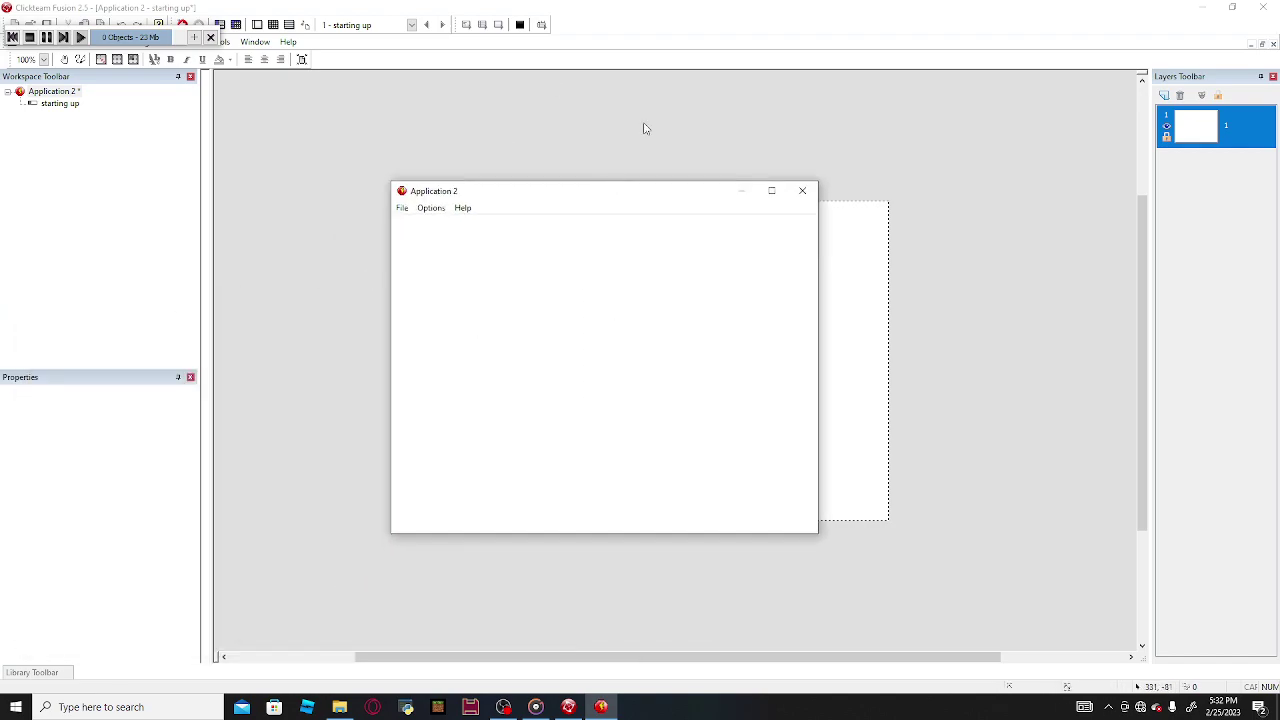
{"action": "left_click_drag", "start_coordinate": [392, 180], "coordinate": [178, 40]}
{"action": "left_click_drag", "start_coordinate": [810, 532], "coordinate": [898, 609]}
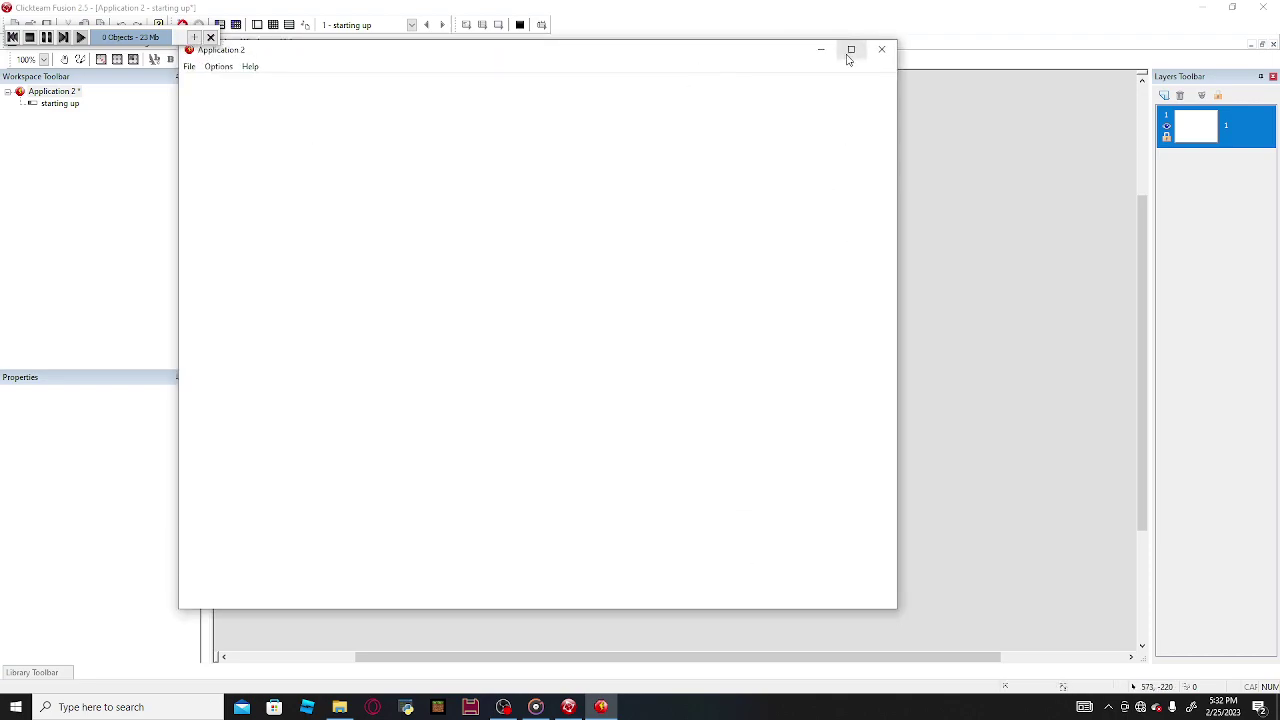
{"action": "left_click", "coordinate": [881, 49]}
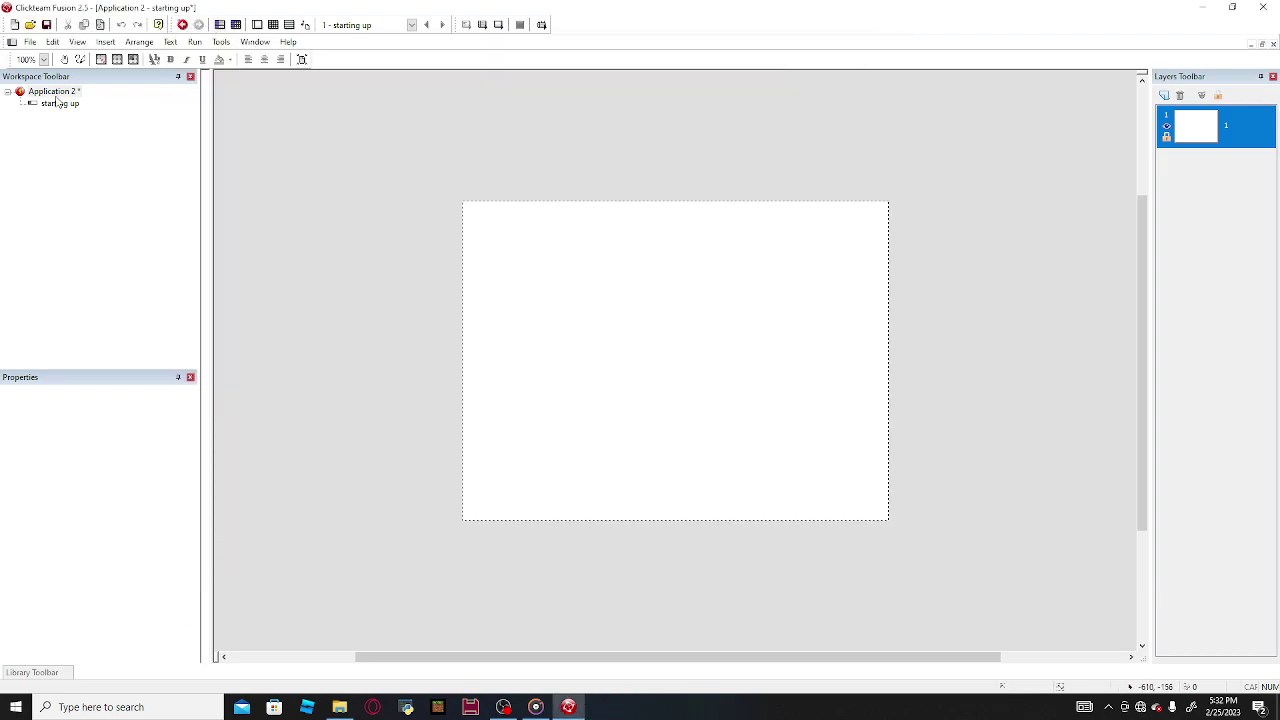
{"action": "left_click", "coordinate": [56, 94]}
{"action": "double_click", "coordinate": [56, 96]}
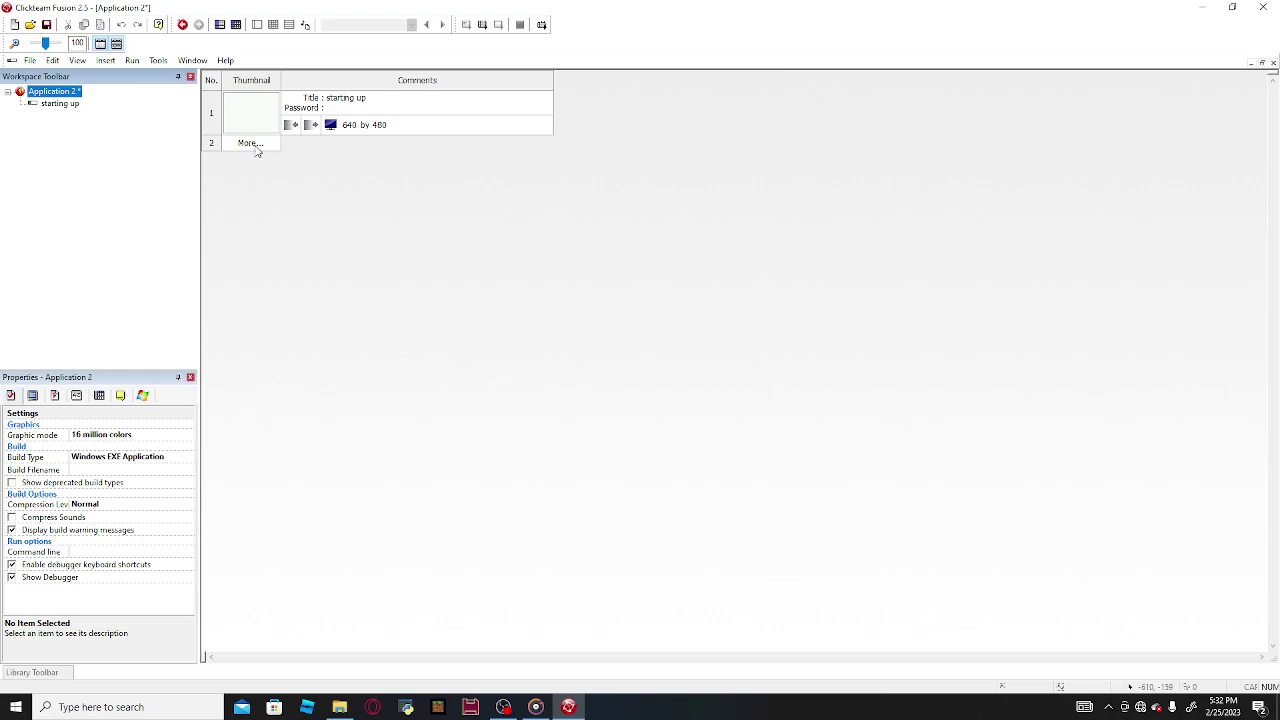
{"action": "left_click", "coordinate": [334, 108]}
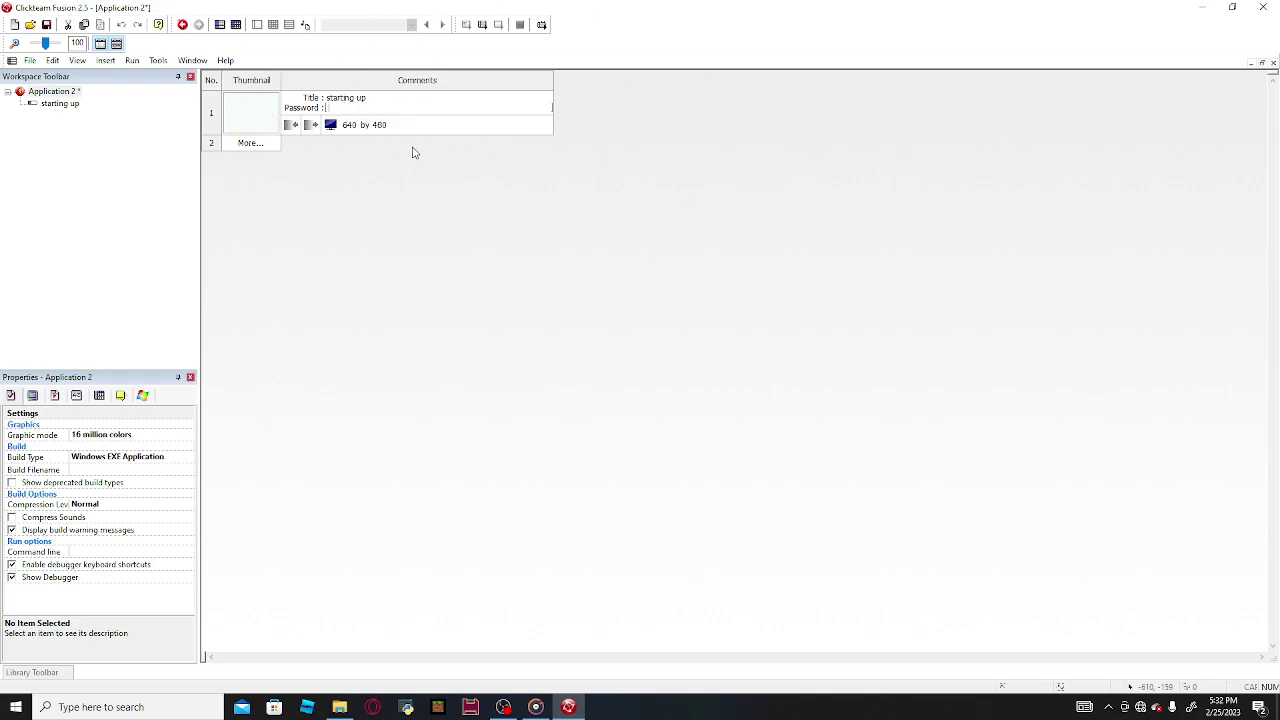
{"action": "type", "text": "1234"}
{"action": "key", "text": "Return"}
{"action": "left_click", "coordinate": [253, 112]}
{"action": "double_click", "coordinate": [253, 112]}
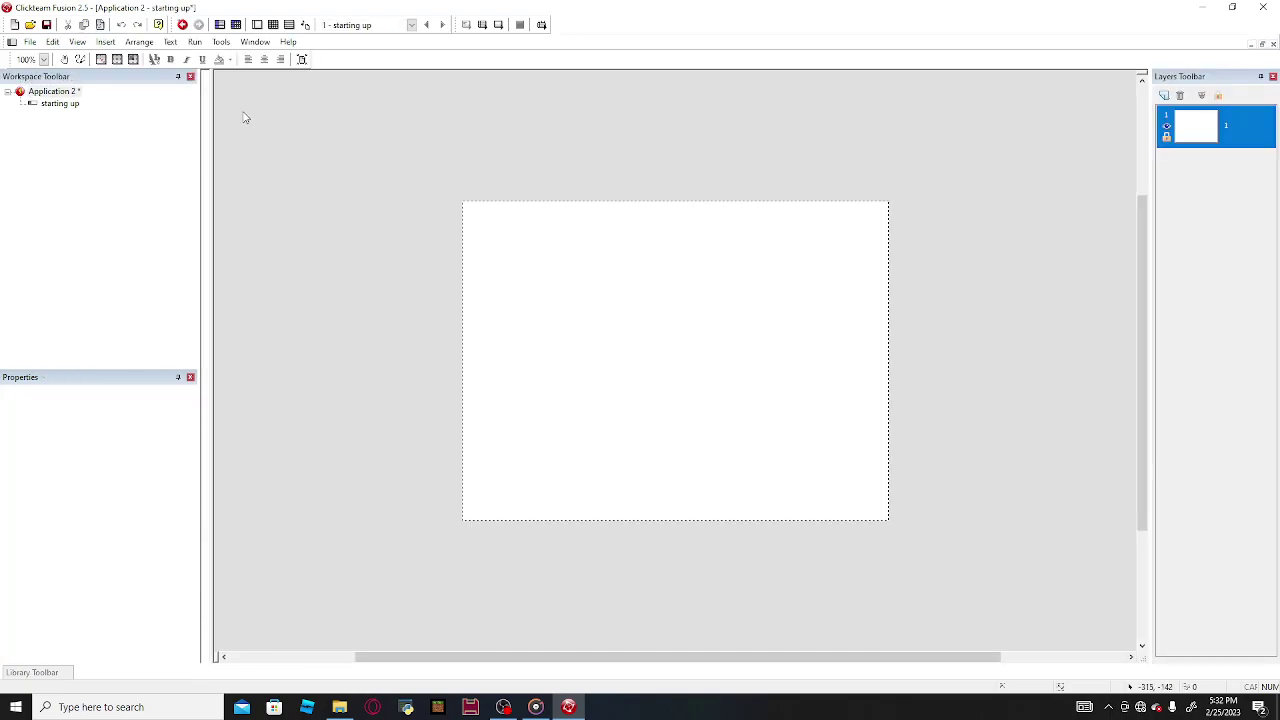
{"action": "double_click", "coordinate": [74, 89]}
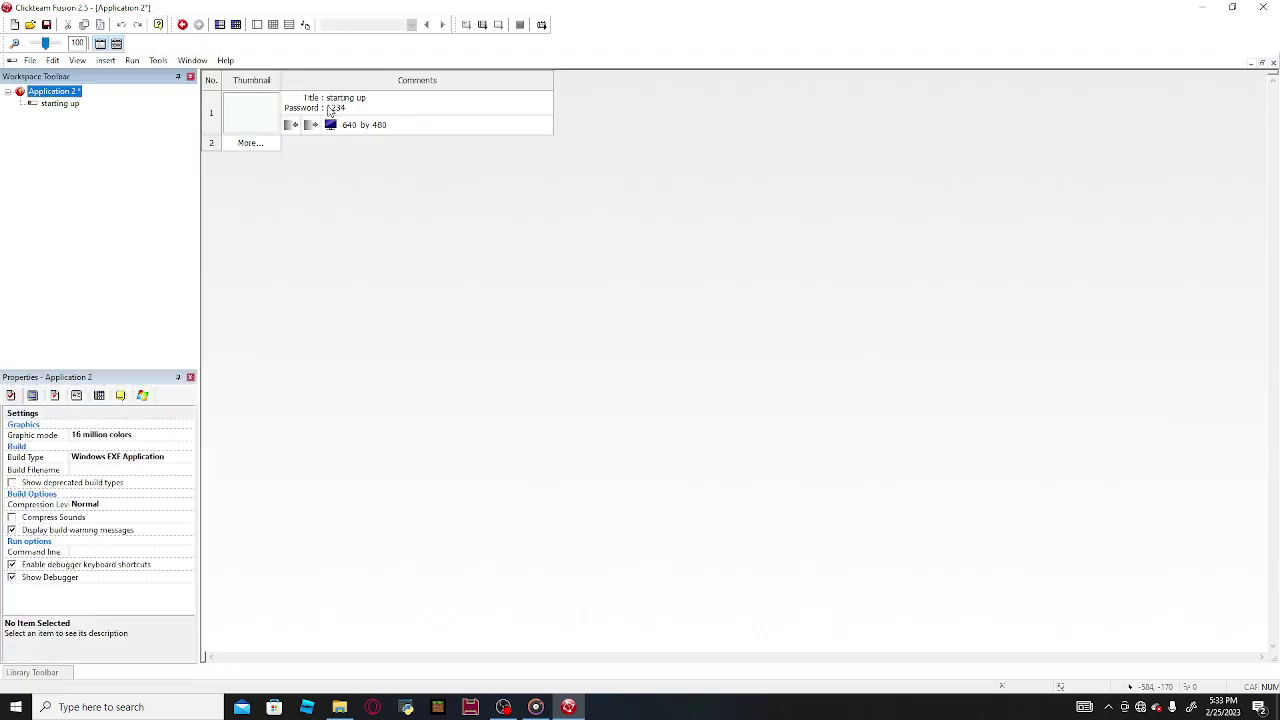
Step: Add Frames 2 through 5 and clear the starting up frame's password
{"action": "left_click", "coordinate": [218, 153]}
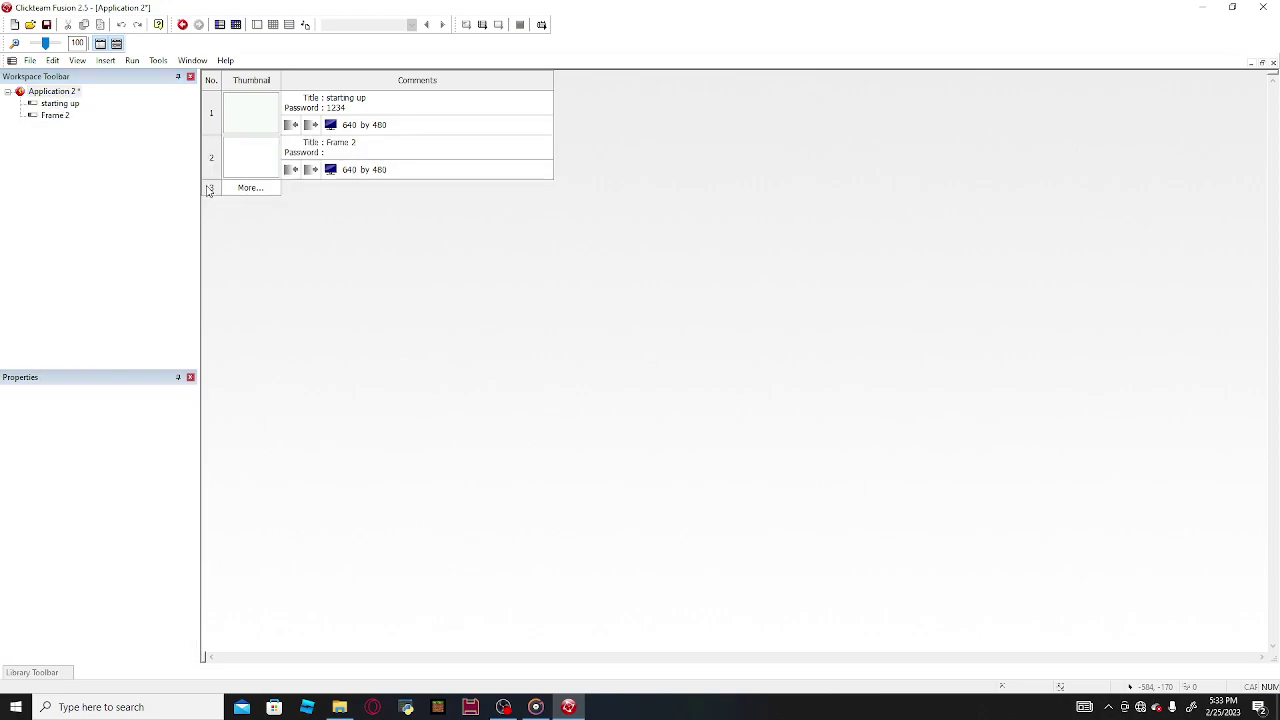
{"action": "left_click", "coordinate": [210, 188]}
{"action": "left_click", "coordinate": [217, 244]}
{"action": "left_click", "coordinate": [210, 284]}
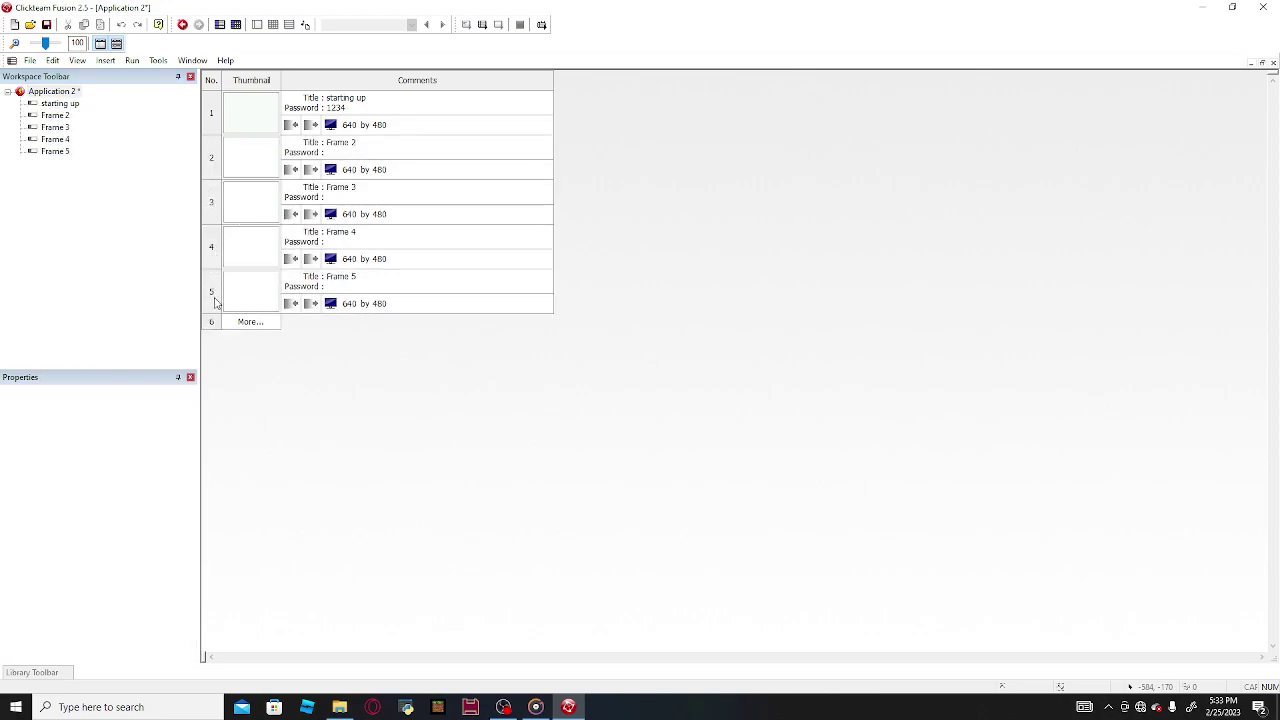
{"action": "left_click", "coordinate": [349, 108]}
{"action": "key", "text": "BackSpace"}
Step: Rename Application 2 in the workspace to 'yt's game'
{"action": "right_click", "coordinate": [44, 95]}
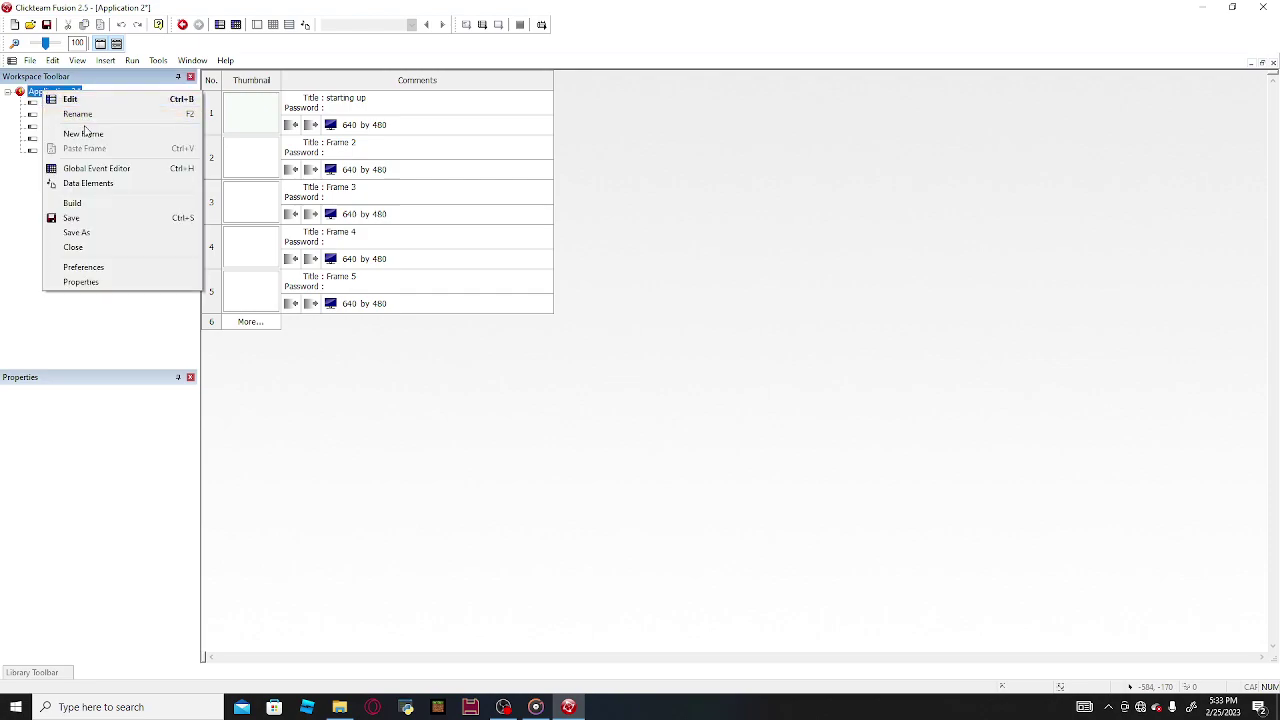
{"action": "left_click", "coordinate": [80, 114]}
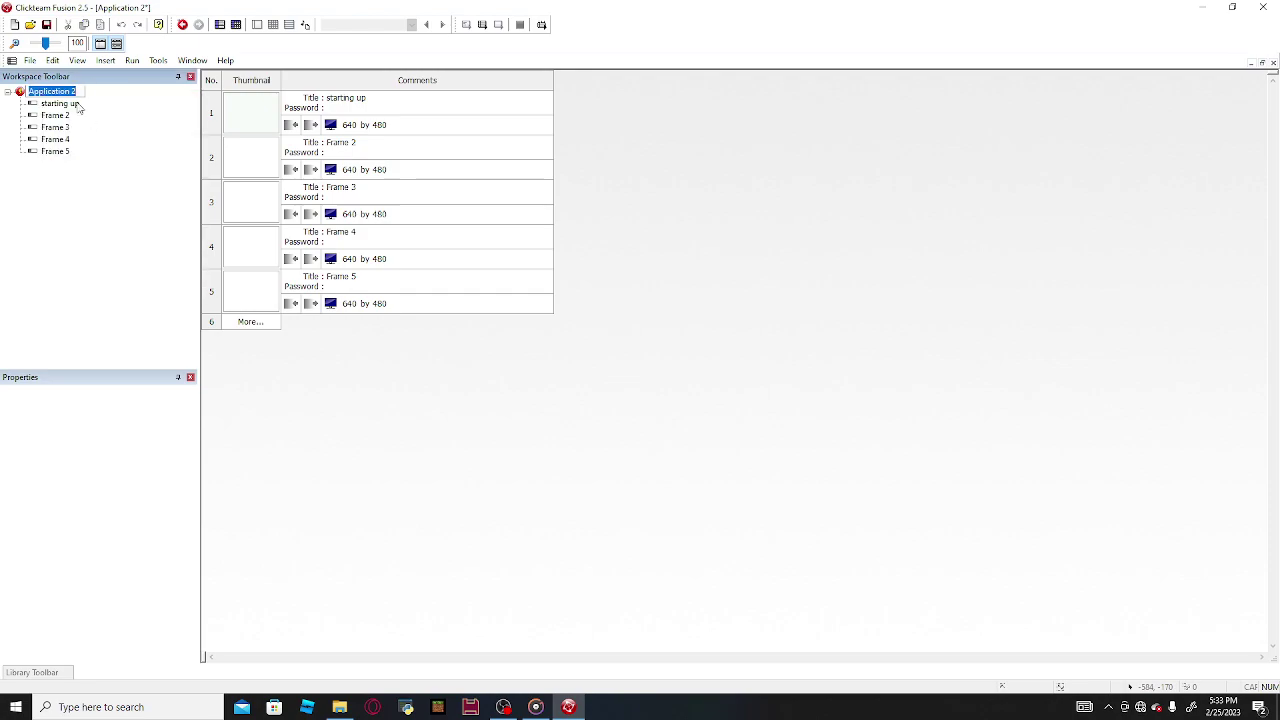
{"action": "type", "text": "y"}
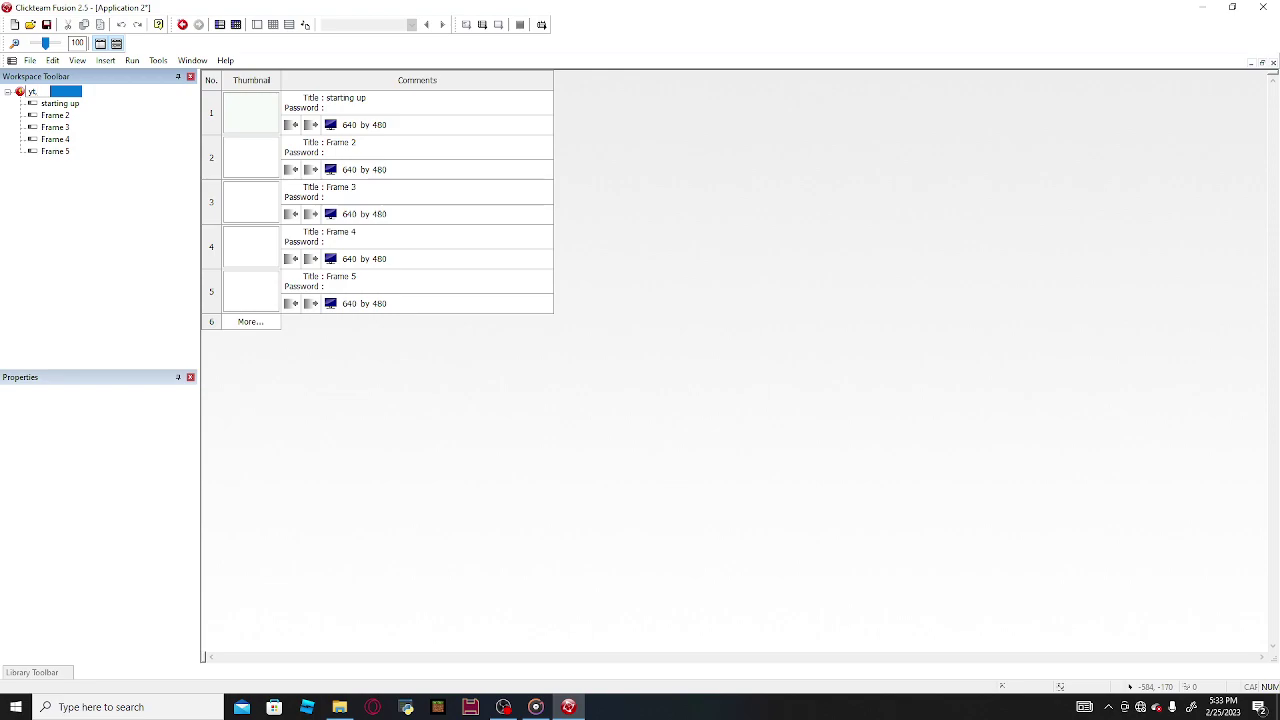
{"action": "type", "text": "t's game"}
{"action": "left_click", "coordinate": [340, 390]}
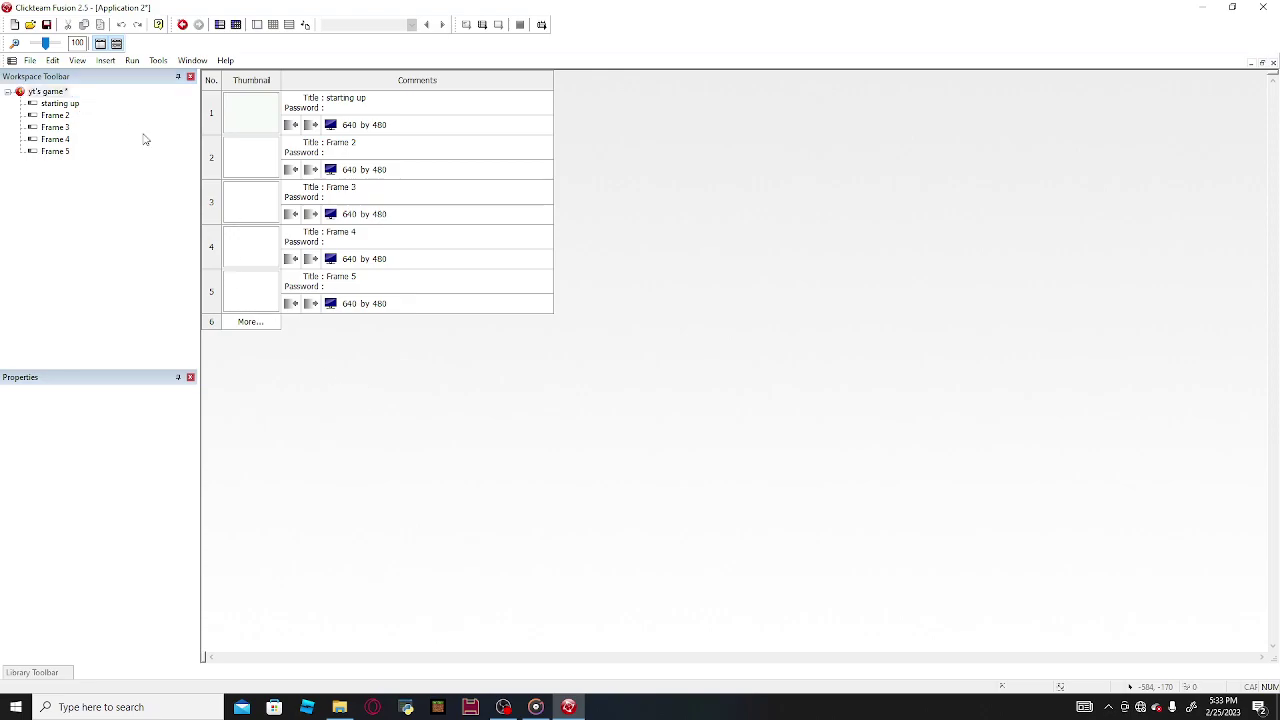
Step: Open the starting up frame and place a new Active object, nudged slightly right
{"action": "double_click", "coordinate": [248, 113]}
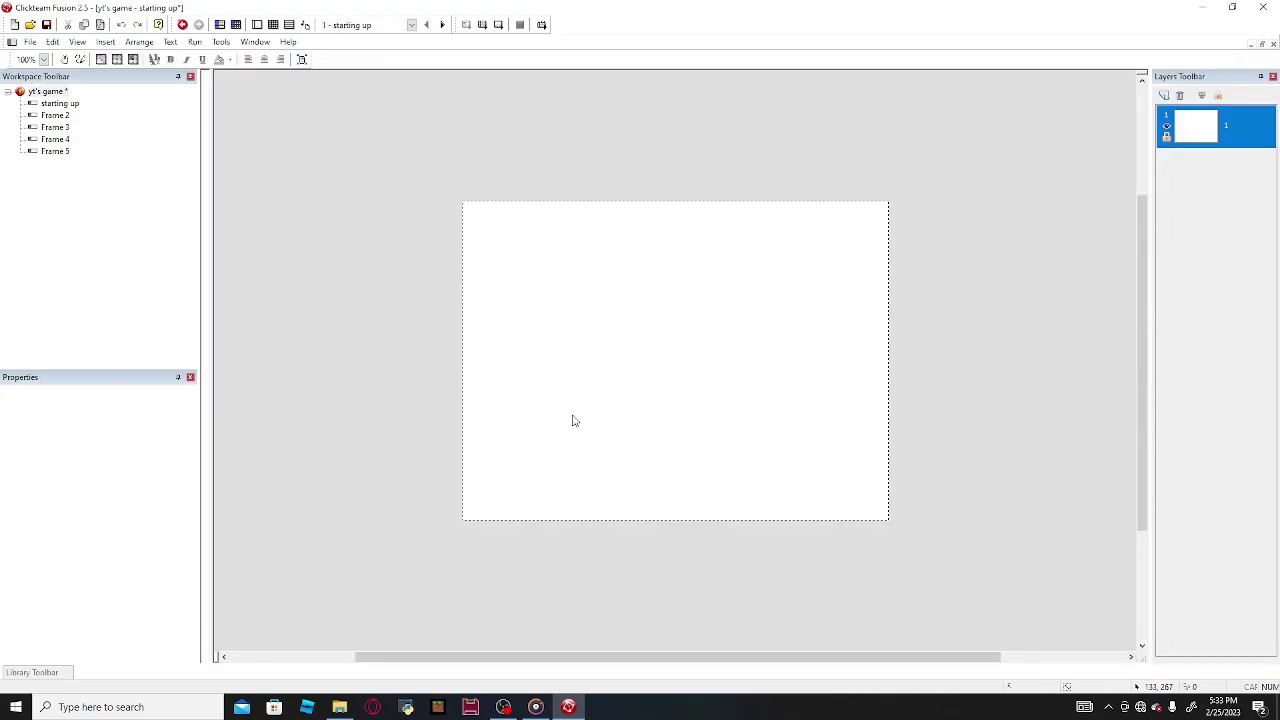
{"action": "double_click", "coordinate": [468, 382]}
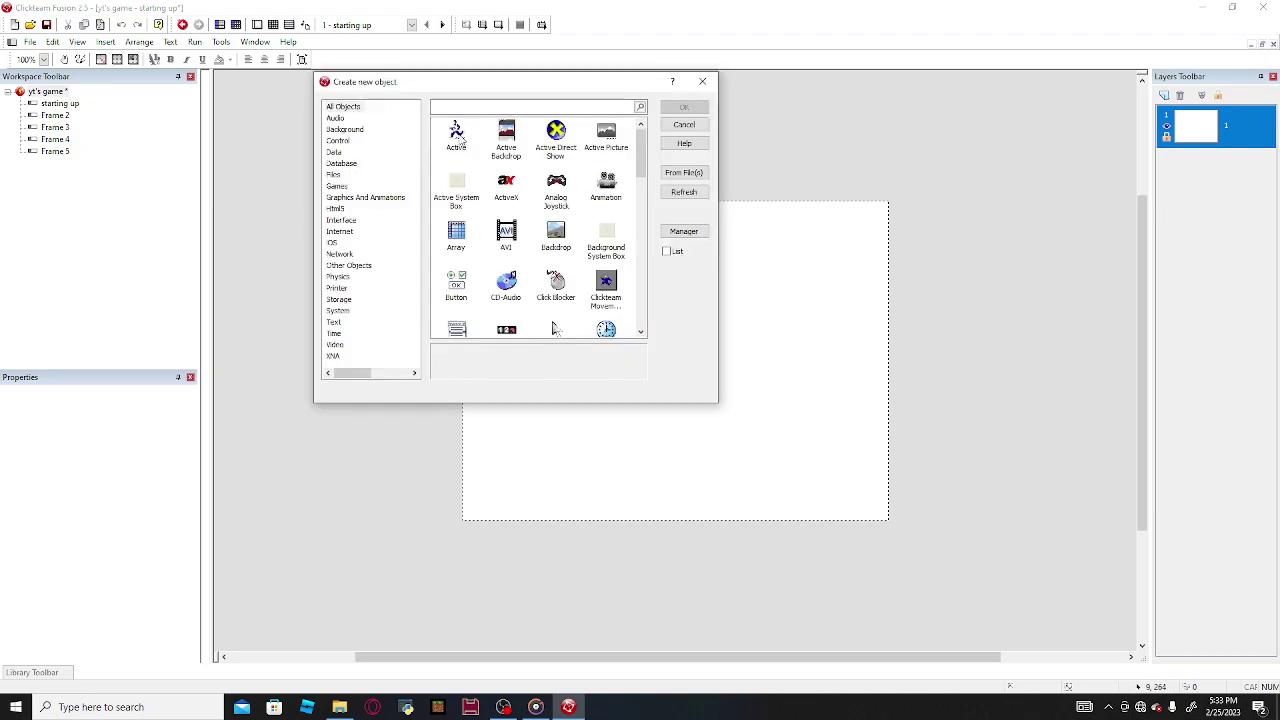
{"action": "left_click", "coordinate": [458, 136]}
{"action": "key", "text": "Return"}
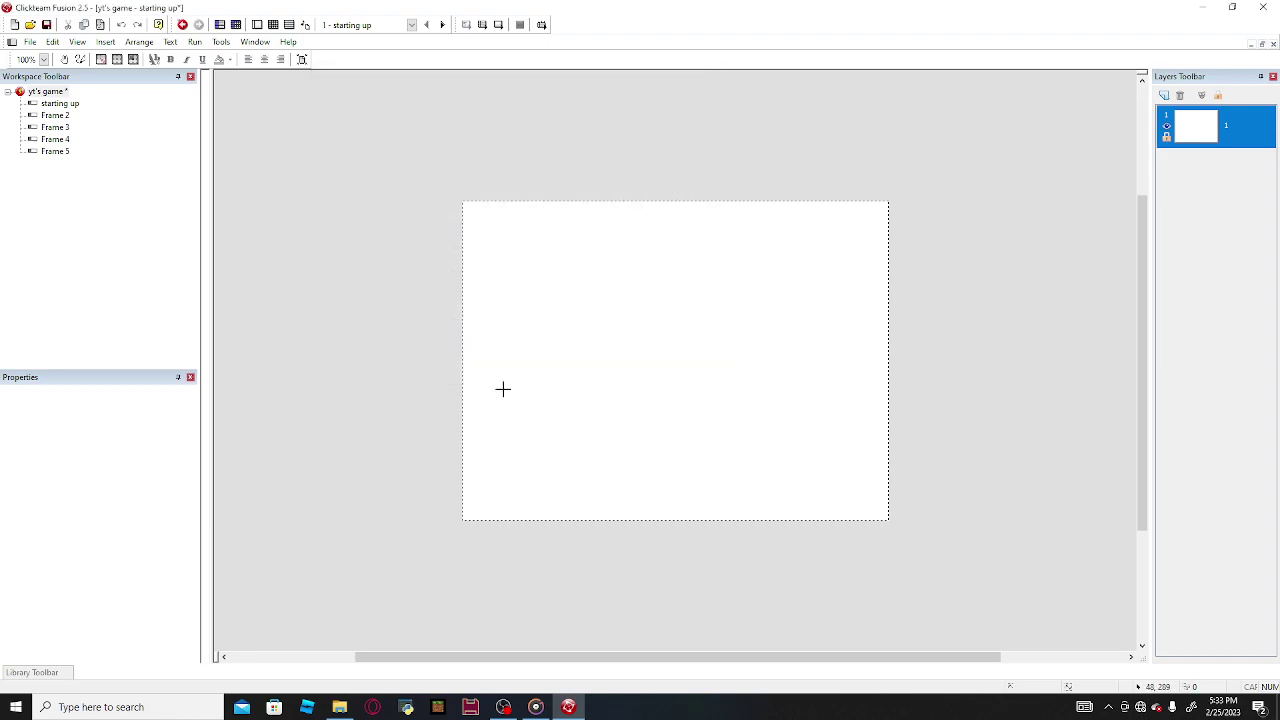
{"action": "left_click", "coordinate": [551, 350]}
{"action": "left_click_drag", "start_coordinate": [632, 342], "coordinate": [540, 368]}
Step: Zoom into the Active's sprite, sketch grey pencil cracks, then undo them all
{"action": "double_click", "coordinate": [537, 366]}
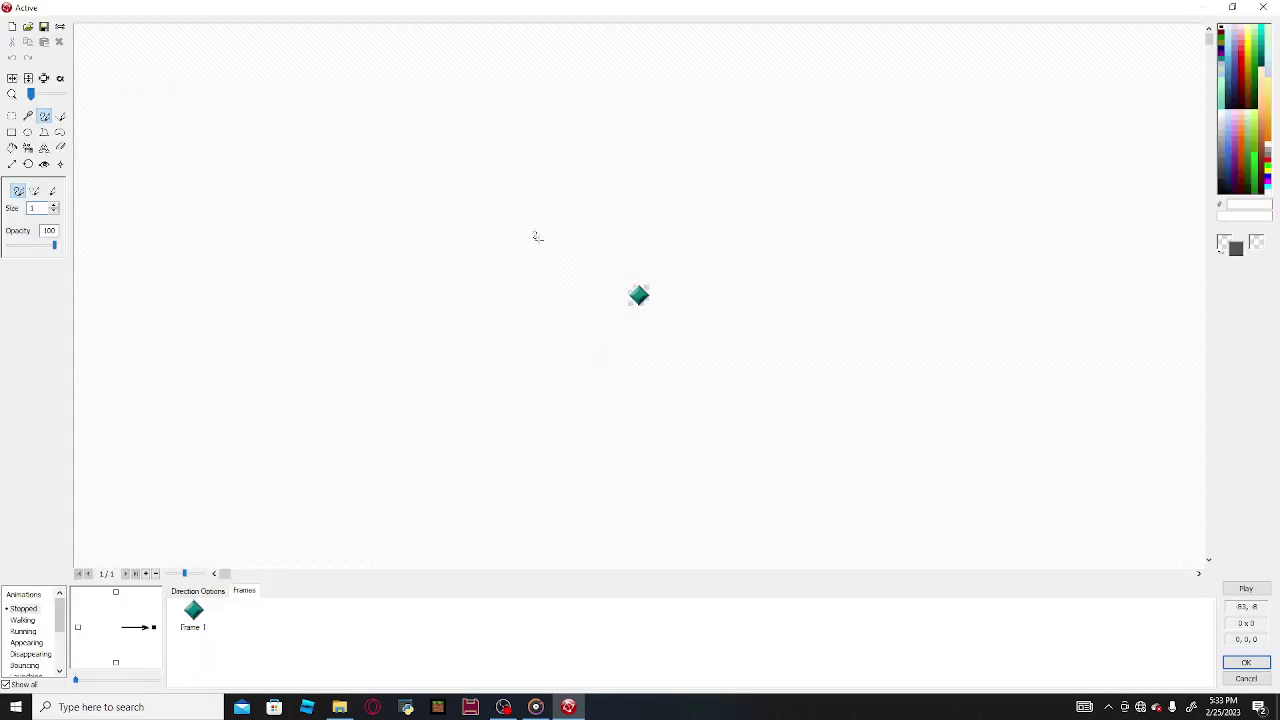
{"action": "scroll", "coordinate": [588, 312], "scroll_direction": "up", "scroll_amount": 5}
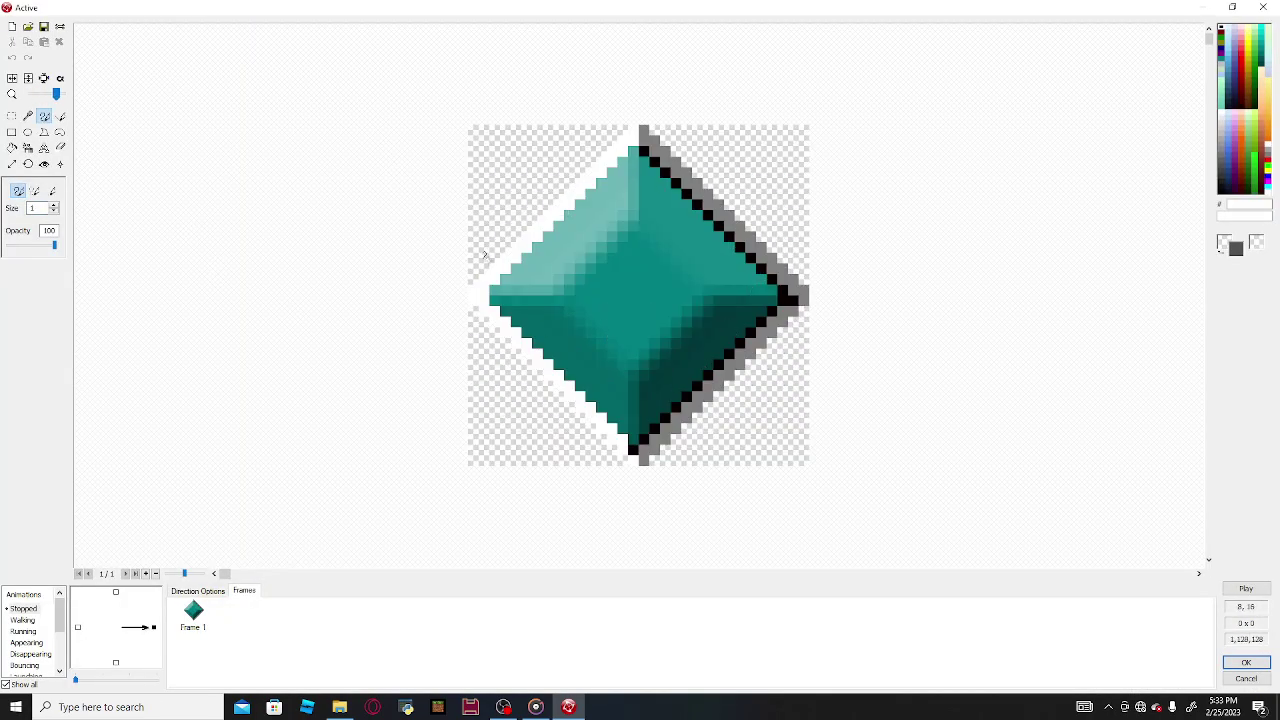
{"action": "mouse_move", "coordinate": [558, 158]}
{"action": "left_mouse_down"}
{"action": "mouse_move", "coordinate": [680, 410]}
{"action": "mouse_move", "coordinate": [650, 155]}
{"action": "mouse_move", "coordinate": [604, 268]}
{"action": "left_mouse_up"}
{"action": "mouse_move", "coordinate": [515, 200]}
{"action": "left_mouse_down"}
{"action": "mouse_move", "coordinate": [615, 446]}
{"action": "mouse_move", "coordinate": [645, 450]}
{"action": "left_mouse_up"}
{"action": "left_click", "coordinate": [11, 57]}
{"action": "left_click", "coordinate": [11, 57]}
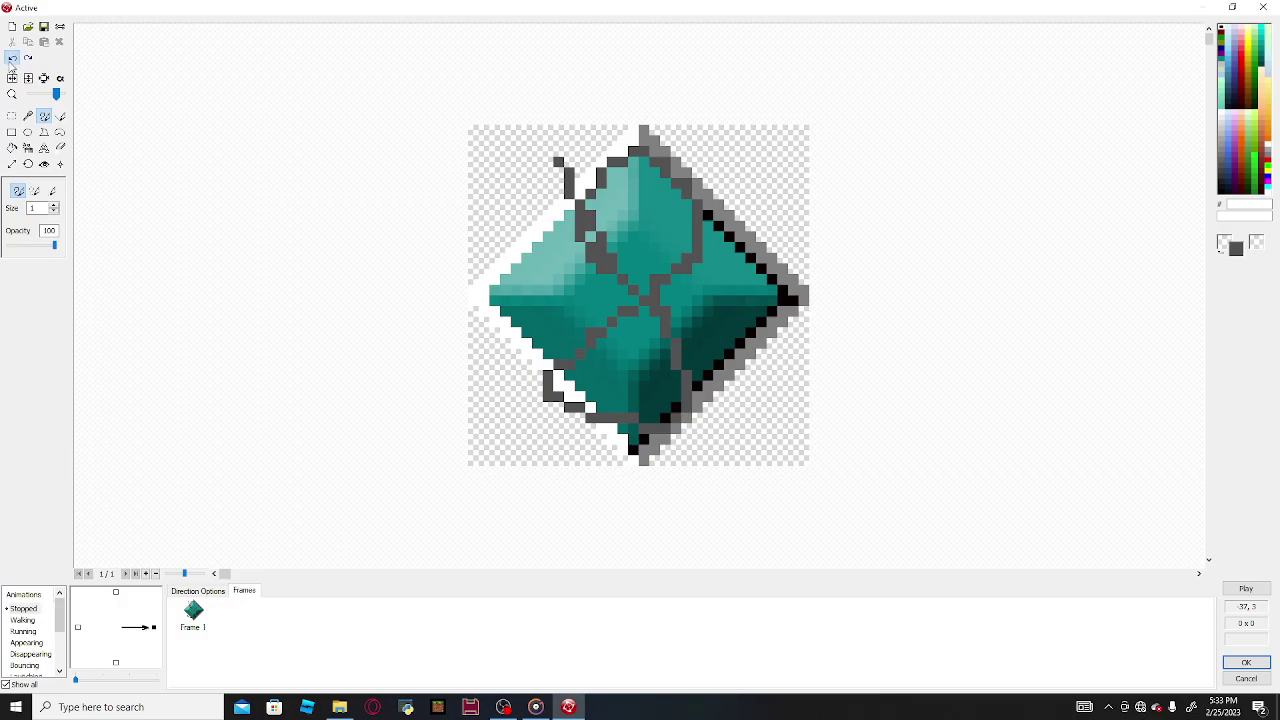
{"action": "left_click", "coordinate": [11, 57]}
{"action": "left_click", "coordinate": [25, 58]}
{"action": "left_click", "coordinate": [25, 58]}
{"action": "left_click", "coordinate": [25, 58]}
{"action": "left_click", "coordinate": [11, 57]}
{"action": "left_click", "coordinate": [11, 57]}
{"action": "left_click", "coordinate": [11, 57]}
Step: Draw crossing grey and orange straight lines across the diamond
{"action": "left_click", "coordinate": [62, 117]}
{"action": "mouse_move", "coordinate": [492, 140]}
{"action": "left_mouse_down"}
{"action": "mouse_move", "coordinate": [532, 235]}
{"action": "mouse_move", "coordinate": [708, 425]}
{"action": "mouse_move", "coordinate": [826, 157]}
{"action": "mouse_move", "coordinate": [820, 374]}
{"action": "mouse_move", "coordinate": [327, 454]}
{"action": "mouse_move", "coordinate": [533, 3]}
{"action": "mouse_move", "coordinate": [786, 455]}
{"action": "mouse_move", "coordinate": [582, 292]}
{"action": "mouse_move", "coordinate": [693, 432]}
{"action": "mouse_move", "coordinate": [806, 428]}
{"action": "mouse_move", "coordinate": [716, 455]}
{"action": "mouse_move", "coordinate": [708, 292]}
{"action": "left_mouse_up"}
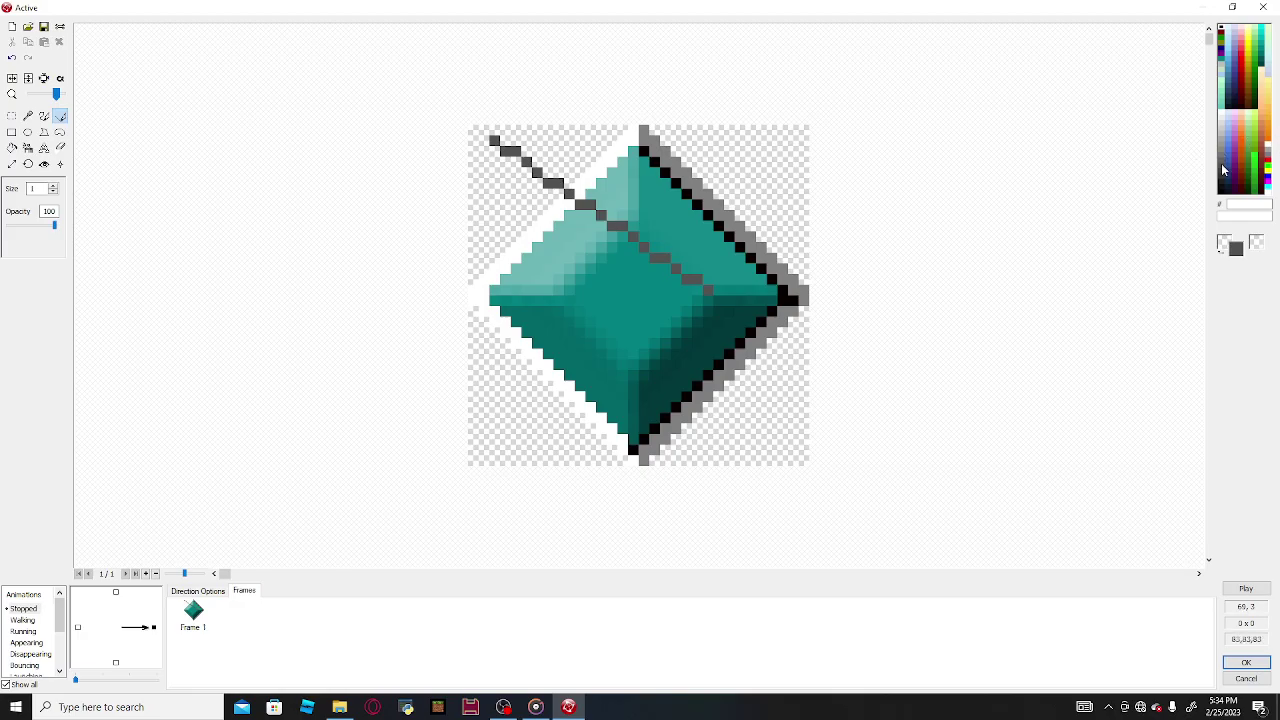
{"action": "left_click", "coordinate": [1241, 156]}
{"action": "left_click", "coordinate": [1224, 148]}
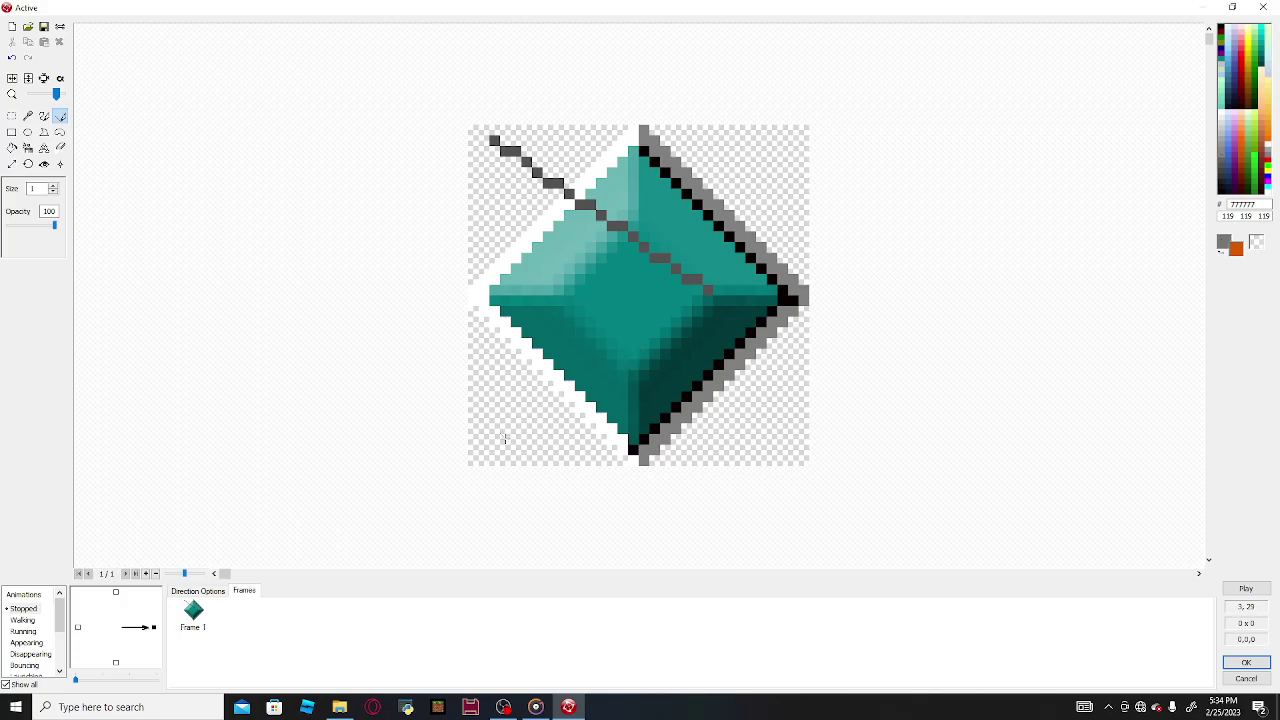
{"action": "left_click_drag", "start_coordinate": [505, 437], "coordinate": [718, 140]}
{"action": "mouse_move", "coordinate": [530, 320]}
{"action": "left_mouse_down"}
{"action": "mouse_move", "coordinate": [650, 148]}
{"action": "mouse_move", "coordinate": [746, 346]}
{"action": "mouse_move", "coordinate": [797, 280]}
{"action": "left_mouse_up"}
{"action": "right_click_drag", "start_coordinate": [589, 138], "coordinate": [718, 446]}
{"action": "left_click_drag", "start_coordinate": [569, 456], "coordinate": [626, 172]}
{"action": "left_click_drag", "start_coordinate": [537, 226], "coordinate": [728, 460]}
Step: Swap colours, add short grey lines outside the diamond and another orange diagonal
{"action": "left_click", "coordinate": [1224, 256]}
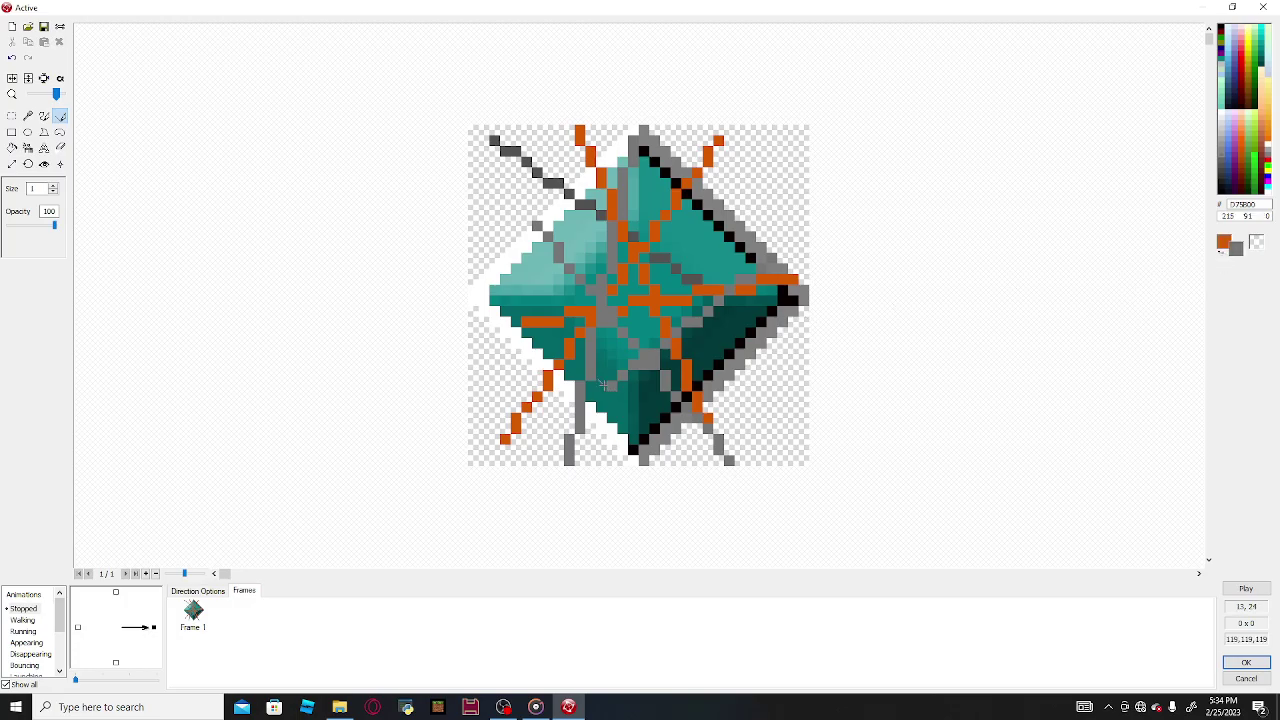
{"action": "right_click_drag", "start_coordinate": [492, 386], "coordinate": [538, 342]}
{"action": "right_click_drag", "start_coordinate": [754, 136], "coordinate": [714, 172]}
{"action": "left_click", "coordinate": [505, 193]}
{"action": "left_click_drag", "start_coordinate": [505, 193], "coordinate": [762, 460]}
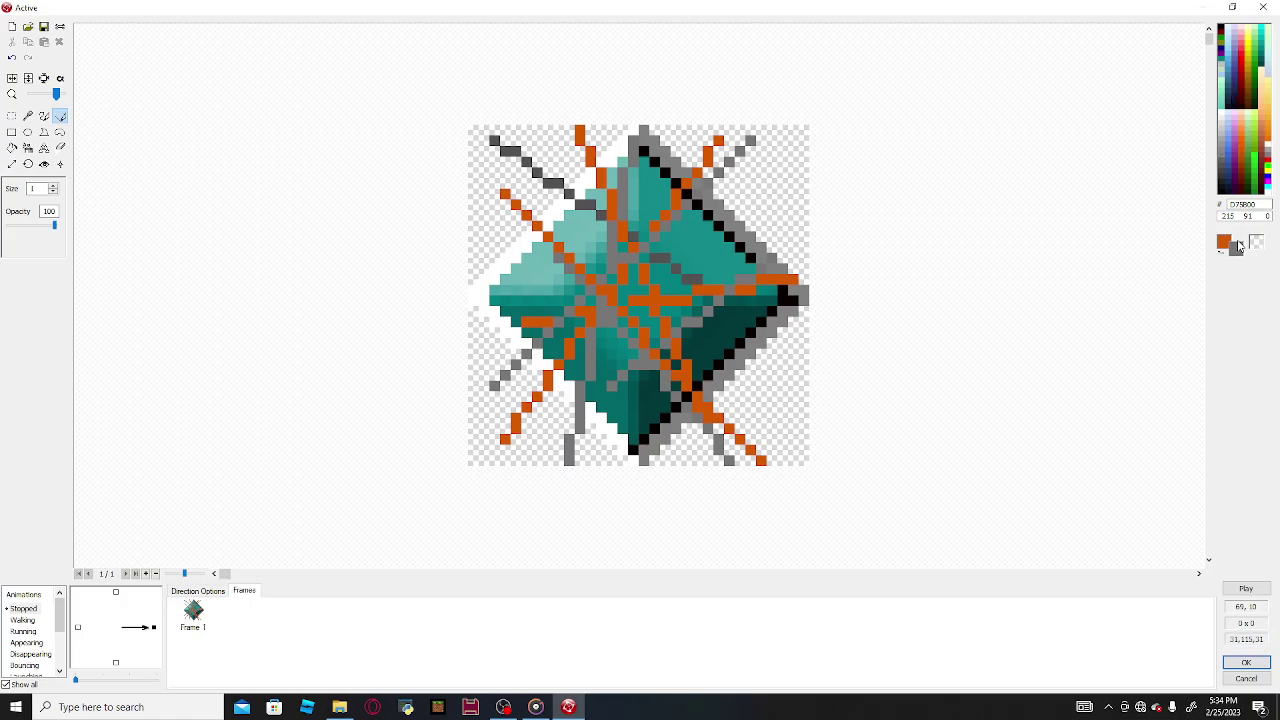
{"action": "double_click", "coordinate": [1236, 248]}
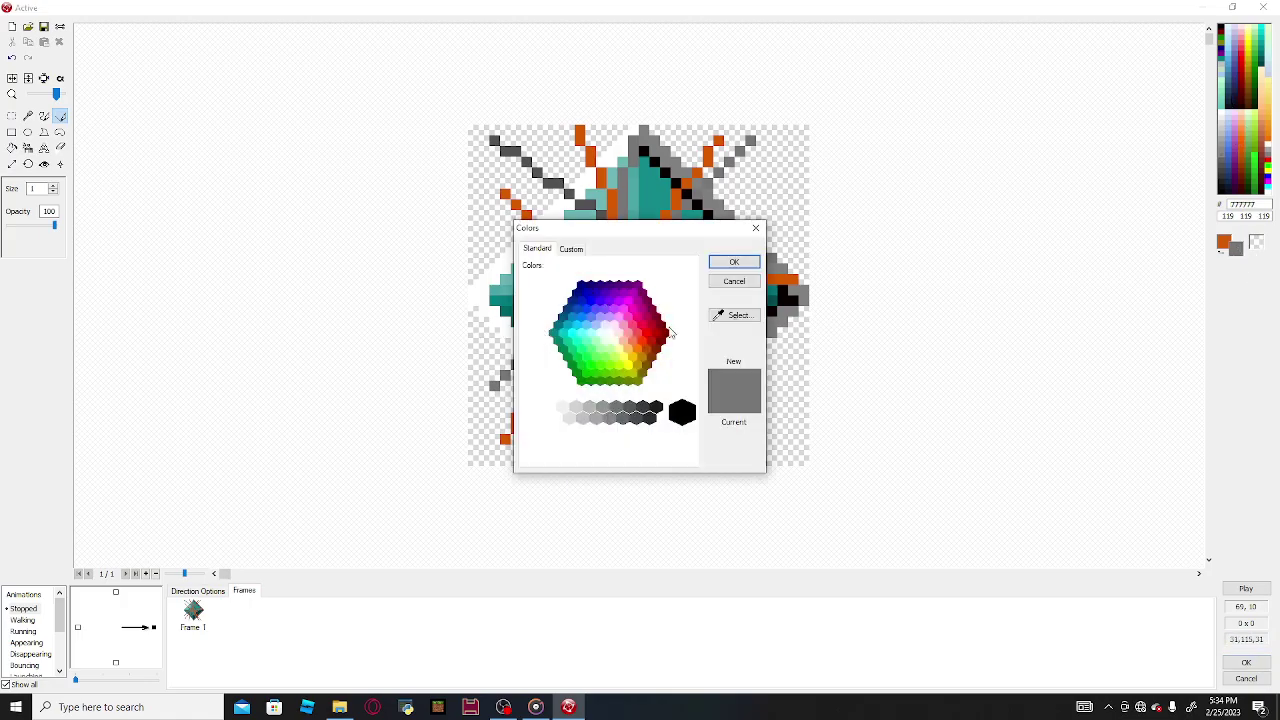
Step: Sample brown (134, 79, 43) from the taskbar icon as the drawing colour
{"action": "left_click", "coordinate": [574, 252]}
{"action": "mouse_move", "coordinate": [589, 321]}
{"action": "left_mouse_down"}
{"action": "mouse_move", "coordinate": [543, 332]}
{"action": "mouse_move", "coordinate": [578, 283]}
{"action": "mouse_move", "coordinate": [551, 352]}
{"action": "mouse_move", "coordinate": [618, 288]}
{"action": "mouse_move", "coordinate": [585, 300]}
{"action": "left_mouse_up"}
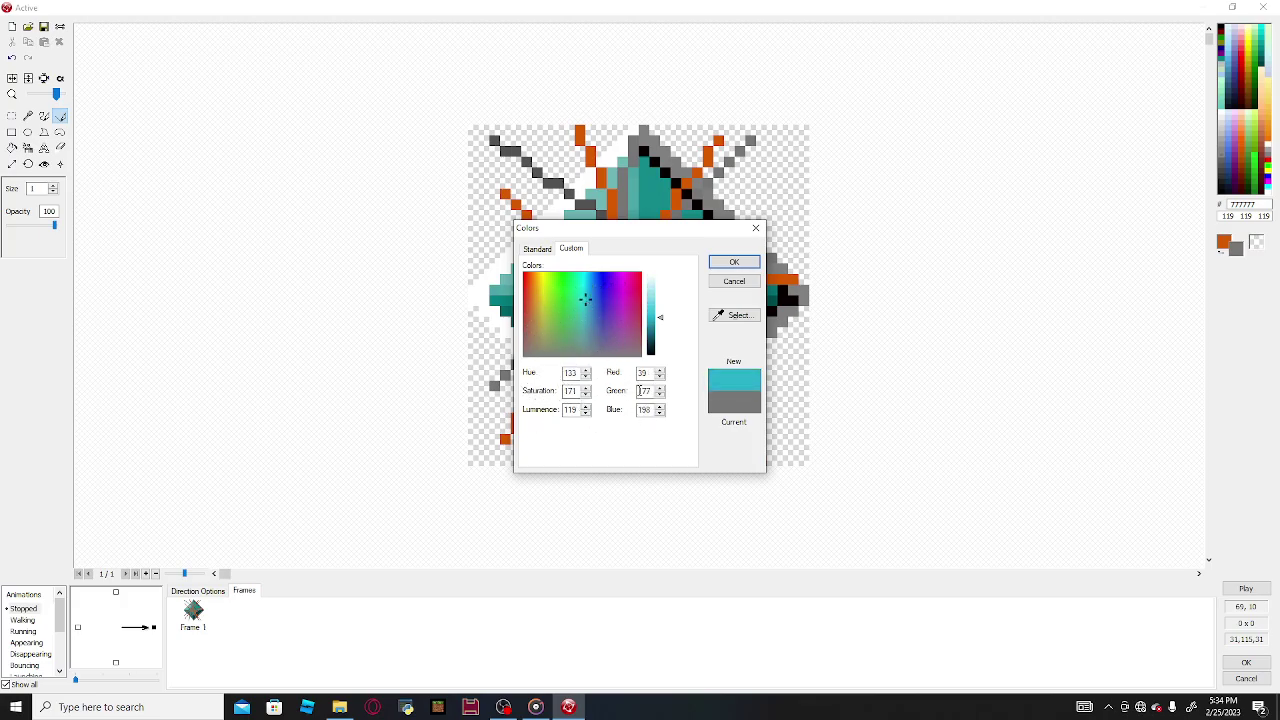
{"action": "left_click", "coordinate": [736, 315]}
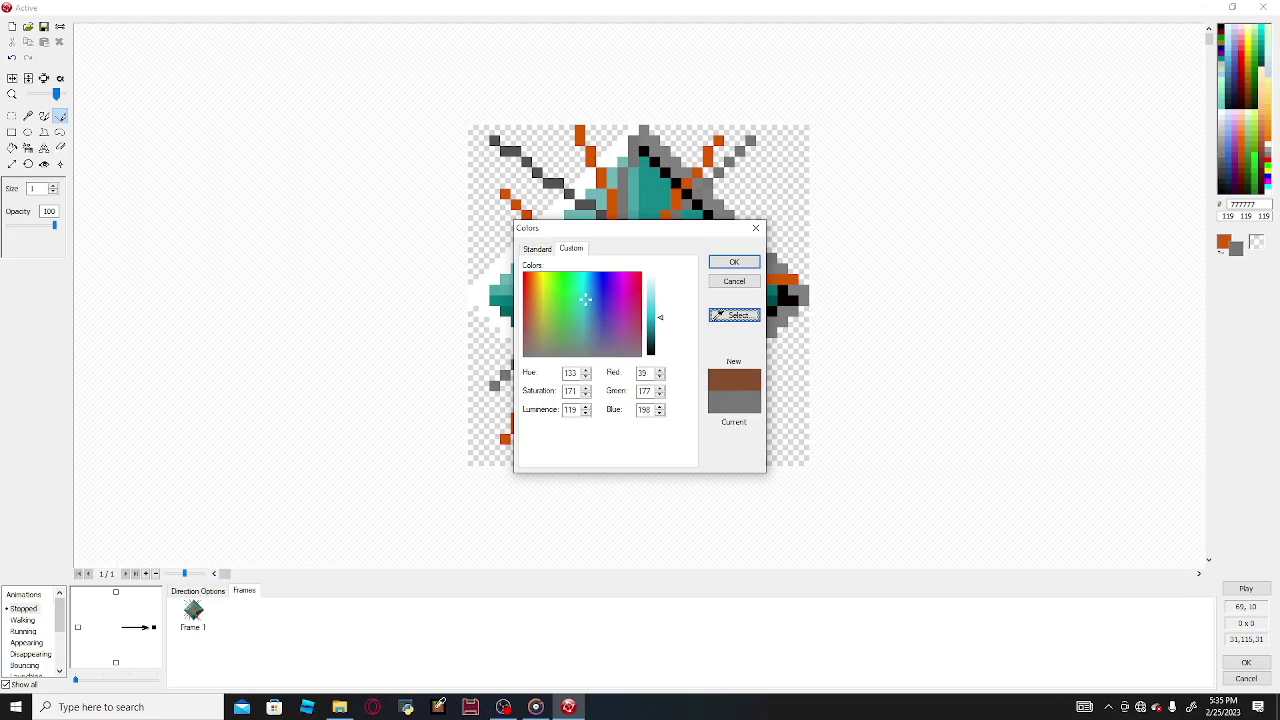
{"action": "left_click", "coordinate": [437, 707]}
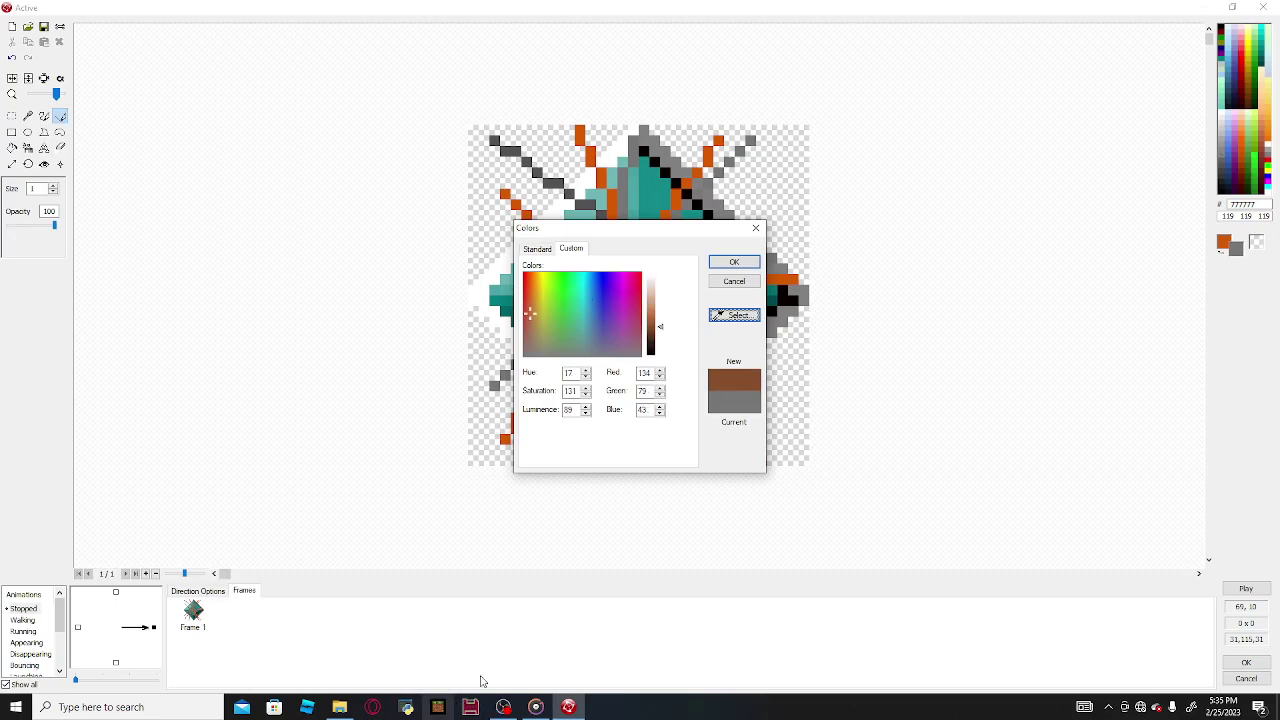
{"action": "left_click", "coordinate": [734, 261]}
Step: Paint a brown stroke through the sprite's centre
{"action": "left_click_drag", "start_coordinate": [505, 332], "coordinate": [545, 390]}
{"action": "key", "text": "ctrl+z"}
{"action": "left_click_drag", "start_coordinate": [520, 150], "coordinate": [610, 300]}
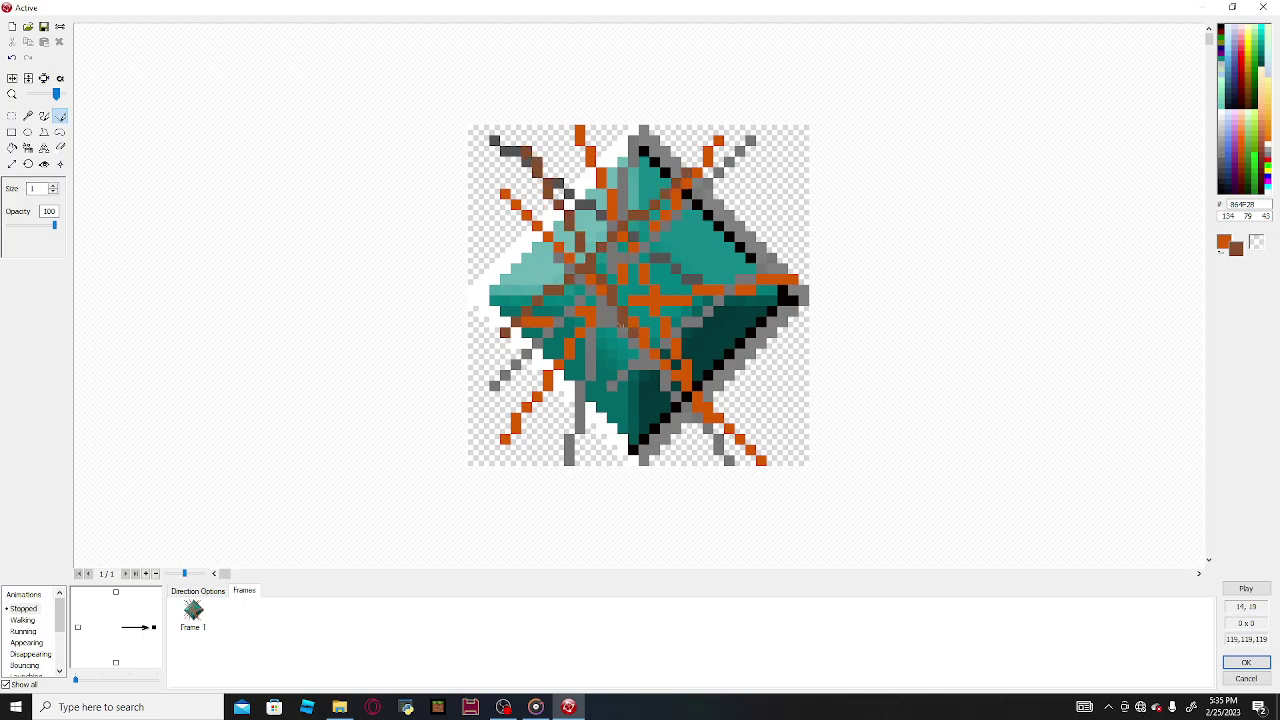
Step: Clear the sprite and draw a brown square outline framing a filled brown rectangle
{"action": "left_click", "coordinate": [13, 28]}
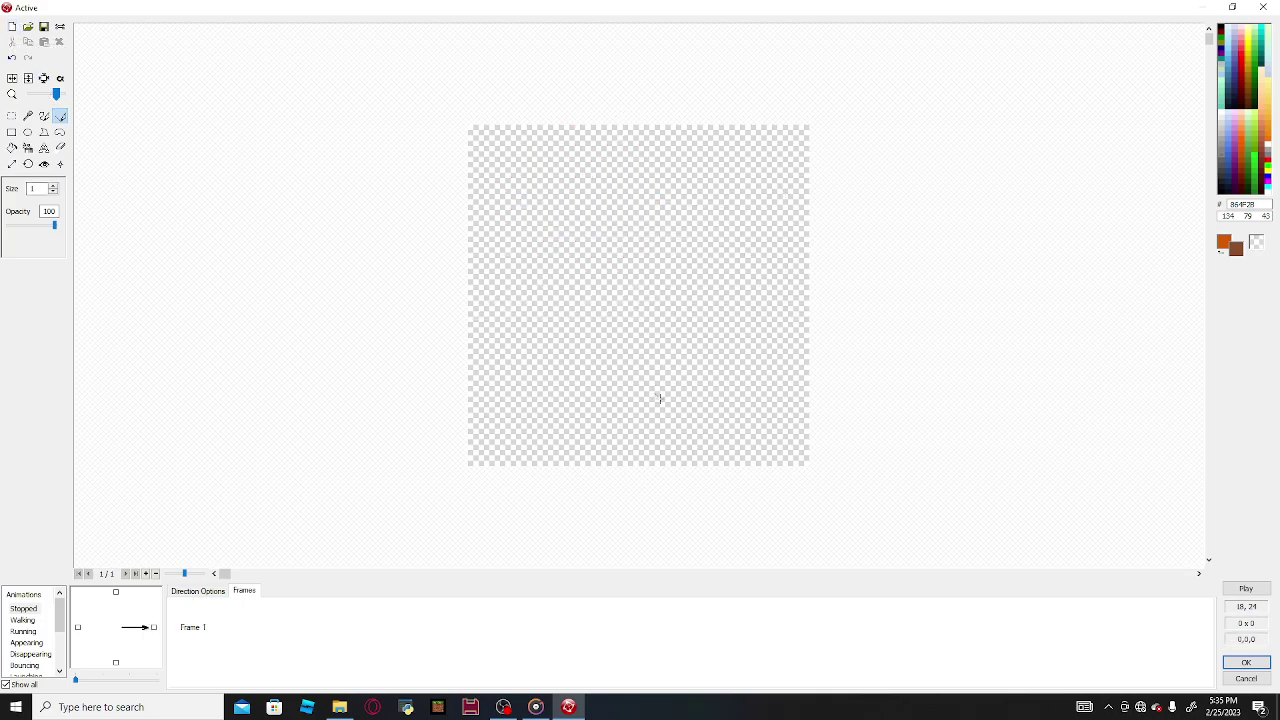
{"action": "left_click", "coordinate": [13, 134]}
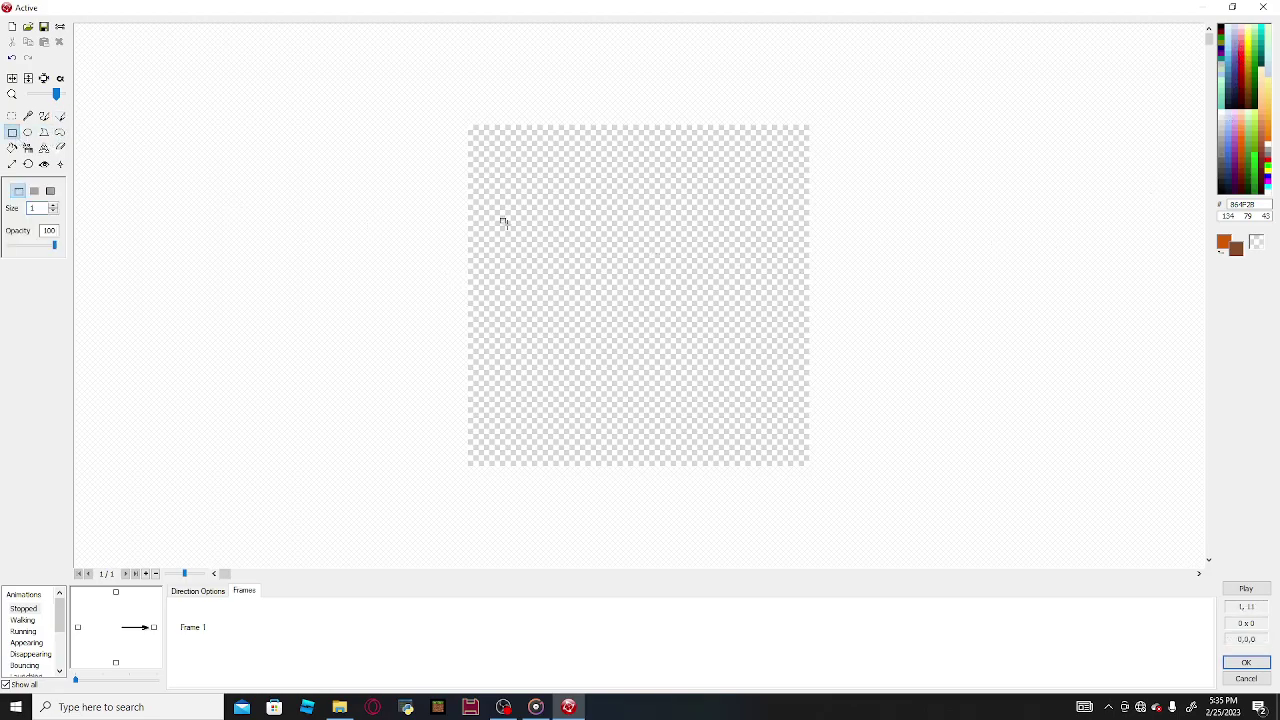
{"action": "mouse_move", "coordinate": [512, 137]}
{"action": "left_mouse_down"}
{"action": "mouse_move", "coordinate": [656, 320]}
{"action": "mouse_move", "coordinate": [778, 409]}
{"action": "left_mouse_up"}
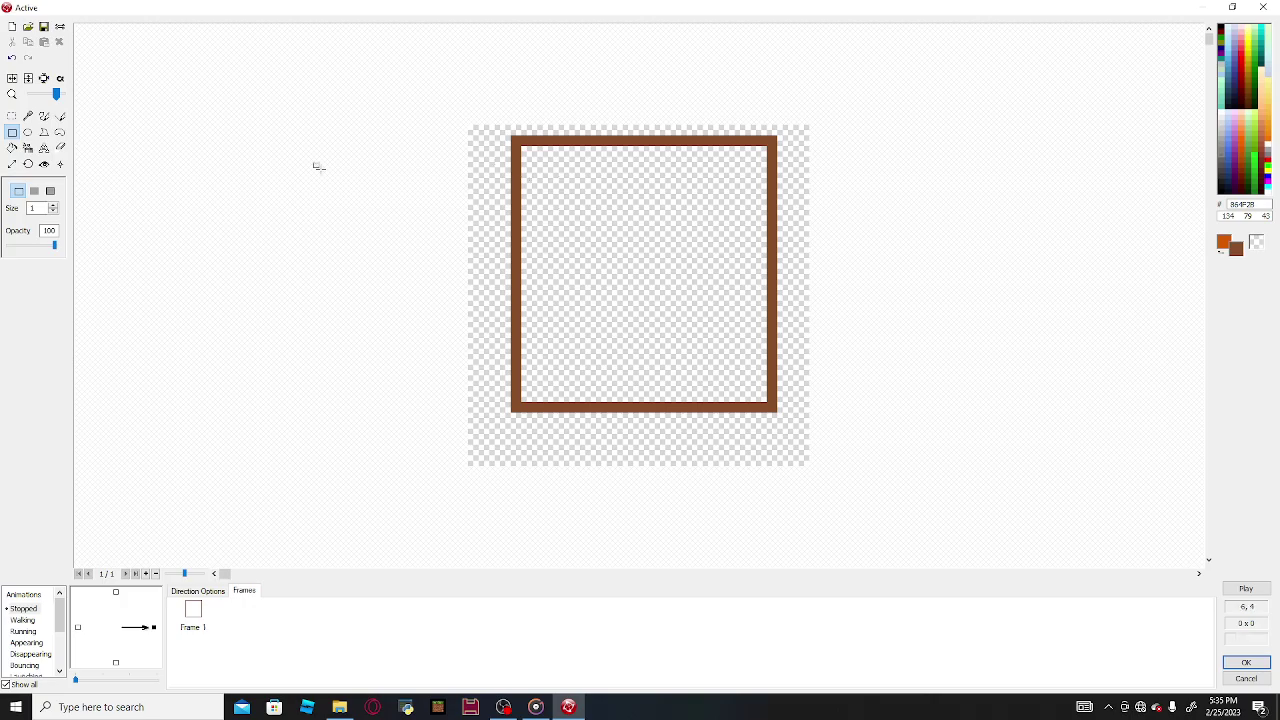
{"action": "left_click", "coordinate": [35, 192]}
{"action": "left_click_drag", "start_coordinate": [532, 147], "coordinate": [744, 381]}
{"action": "left_click", "coordinate": [48, 194]}
{"action": "left_click_drag", "start_coordinate": [472, 139], "coordinate": [787, 423]}
{"action": "left_click", "coordinate": [1224, 252]}
{"action": "left_click_drag", "start_coordinate": [522, 186], "coordinate": [810, 470]}
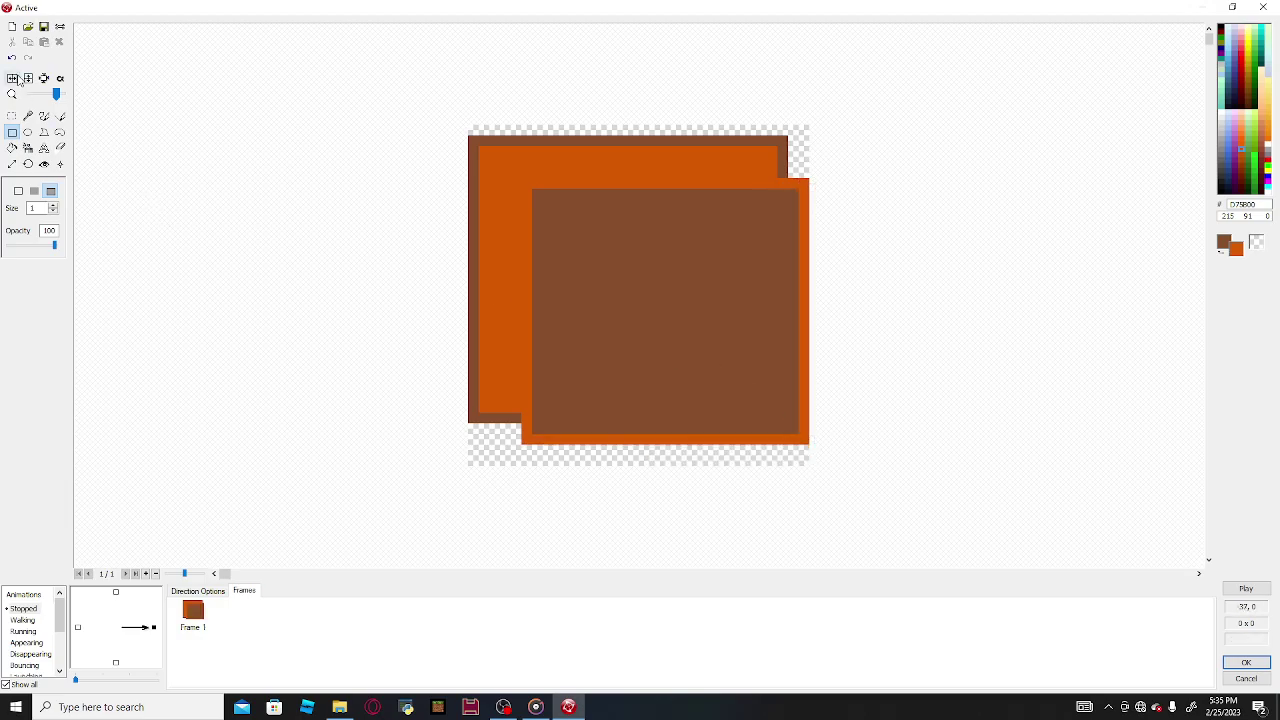
{"action": "left_click", "coordinate": [12, 58]}
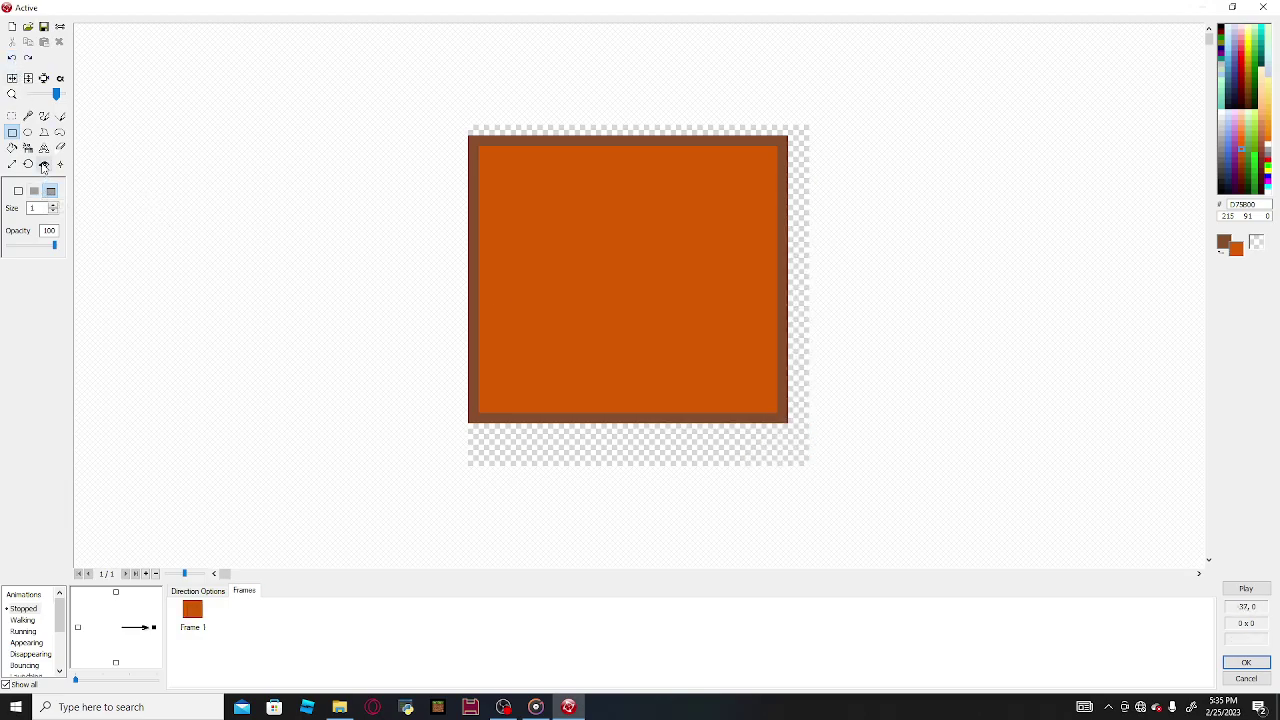
{"action": "left_click", "coordinate": [12, 58]}
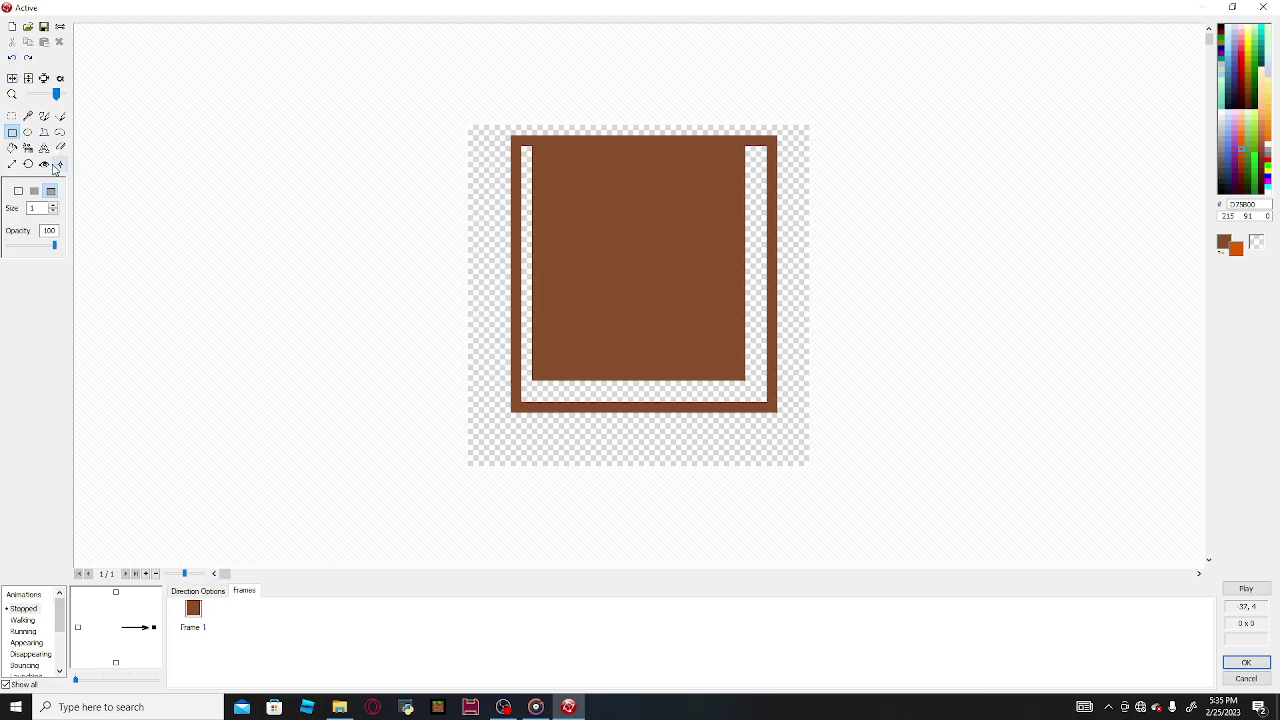
Step: Undo the brown fill, try an orange spray, and bucket-fill the canvas black
{"action": "left_click", "coordinate": [12, 58]}
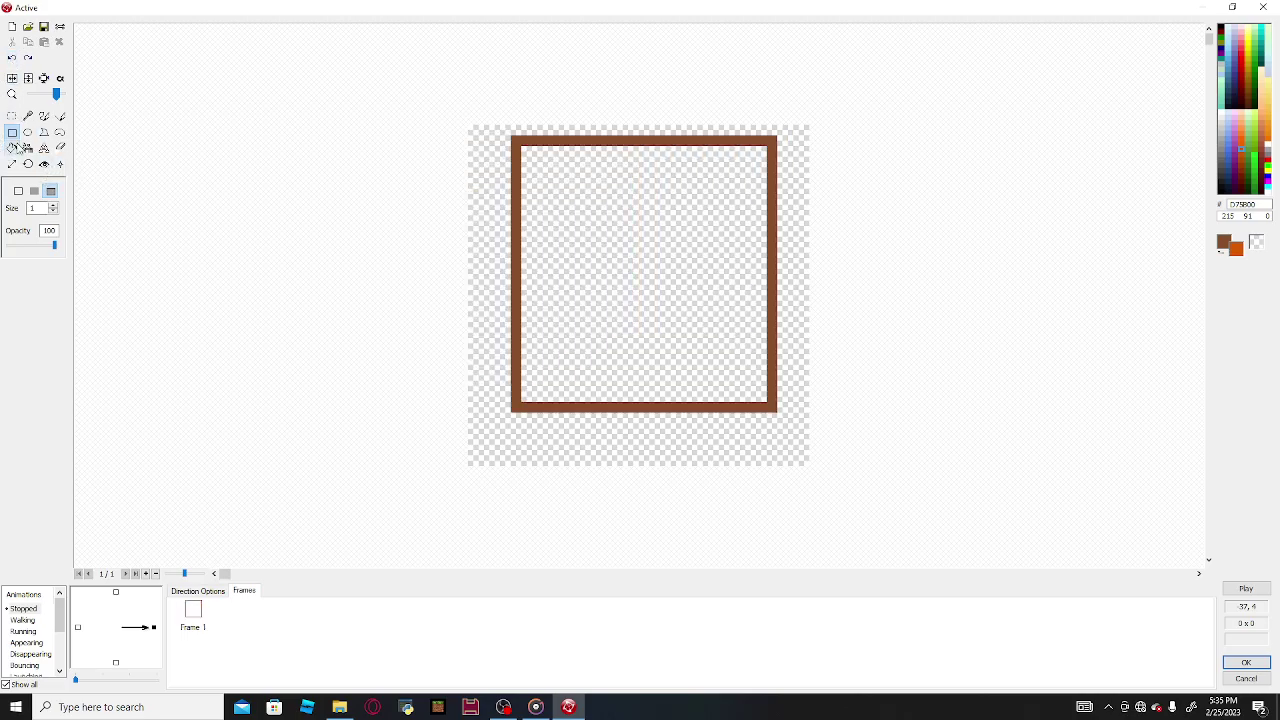
{"action": "left_click", "coordinate": [28, 147]}
{"action": "mouse_move", "coordinate": [550, 256]}
{"action": "left_mouse_down"}
{"action": "mouse_move", "coordinate": [473, 309]}
{"action": "mouse_move", "coordinate": [582, 373]}
{"action": "mouse_move", "coordinate": [510, 385]}
{"action": "mouse_move", "coordinate": [540, 436]}
{"action": "mouse_move", "coordinate": [540, 398]}
{"action": "mouse_move", "coordinate": [595, 400]}
{"action": "left_mouse_up"}
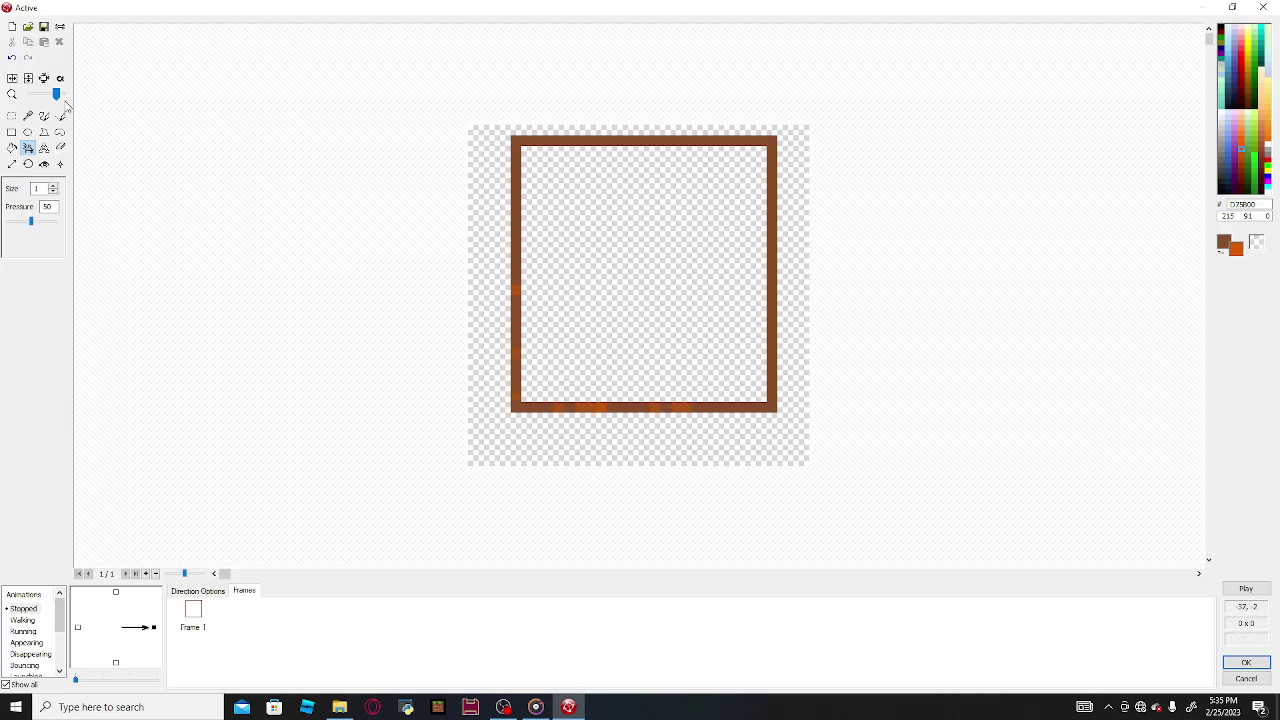
{"action": "left_click", "coordinate": [12, 58]}
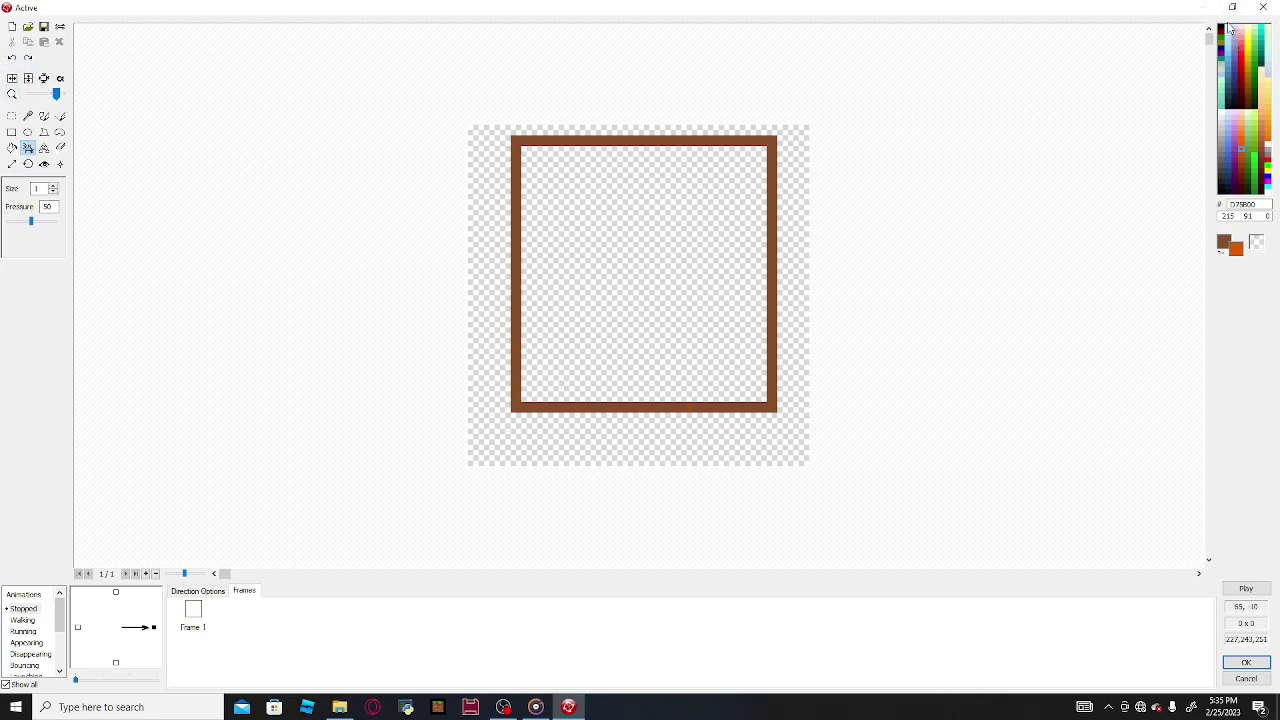
{"action": "left_click", "coordinate": [1221, 27]}
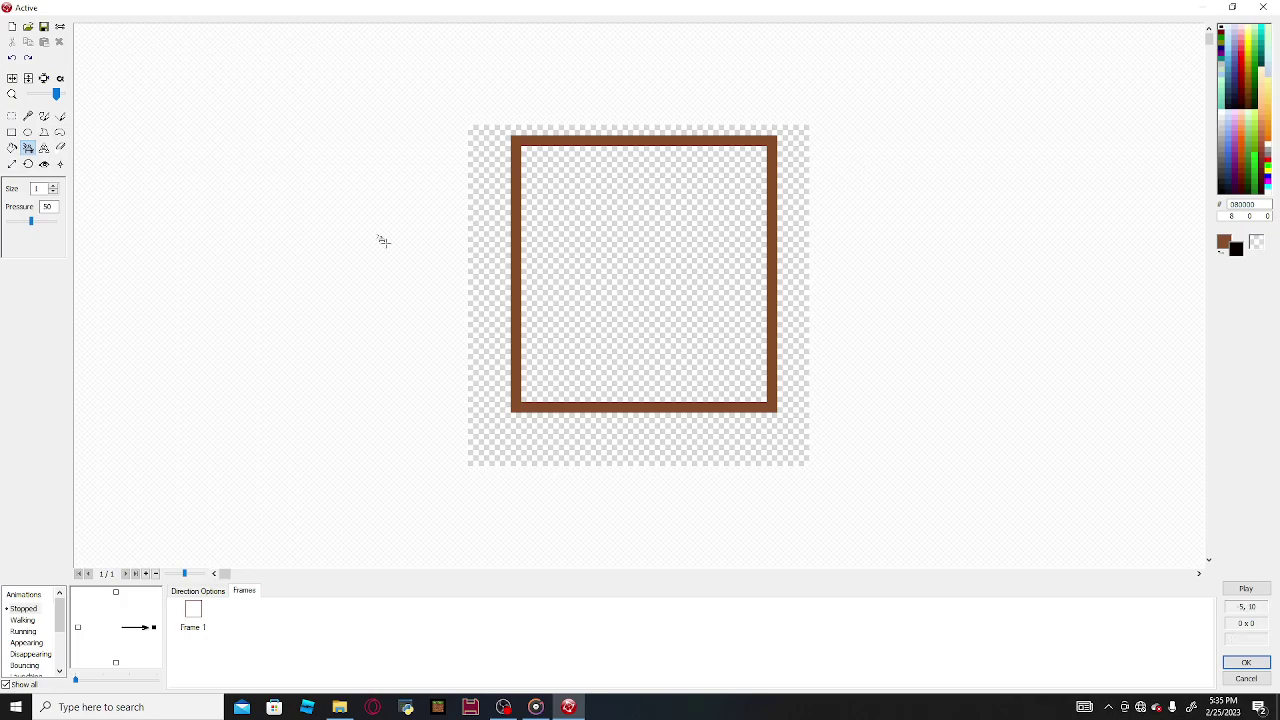
{"action": "left_click", "coordinate": [12, 147]}
{"action": "left_click", "coordinate": [482, 248]}
{"action": "left_click", "coordinate": [557, 240]}
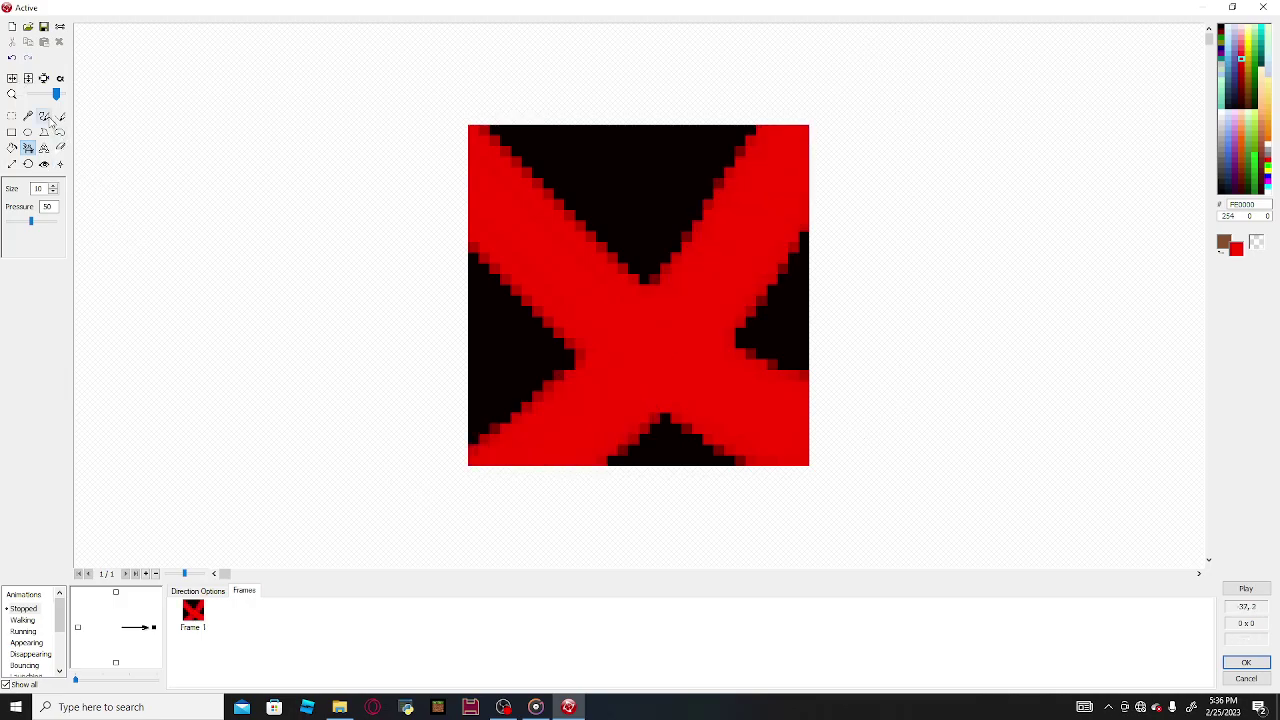
Step: Lower brush pressure to 21 and paint two crossing red strokes
{"action": "left_click", "coordinate": [12, 57]}
{"action": "left_click", "coordinate": [12, 57]}
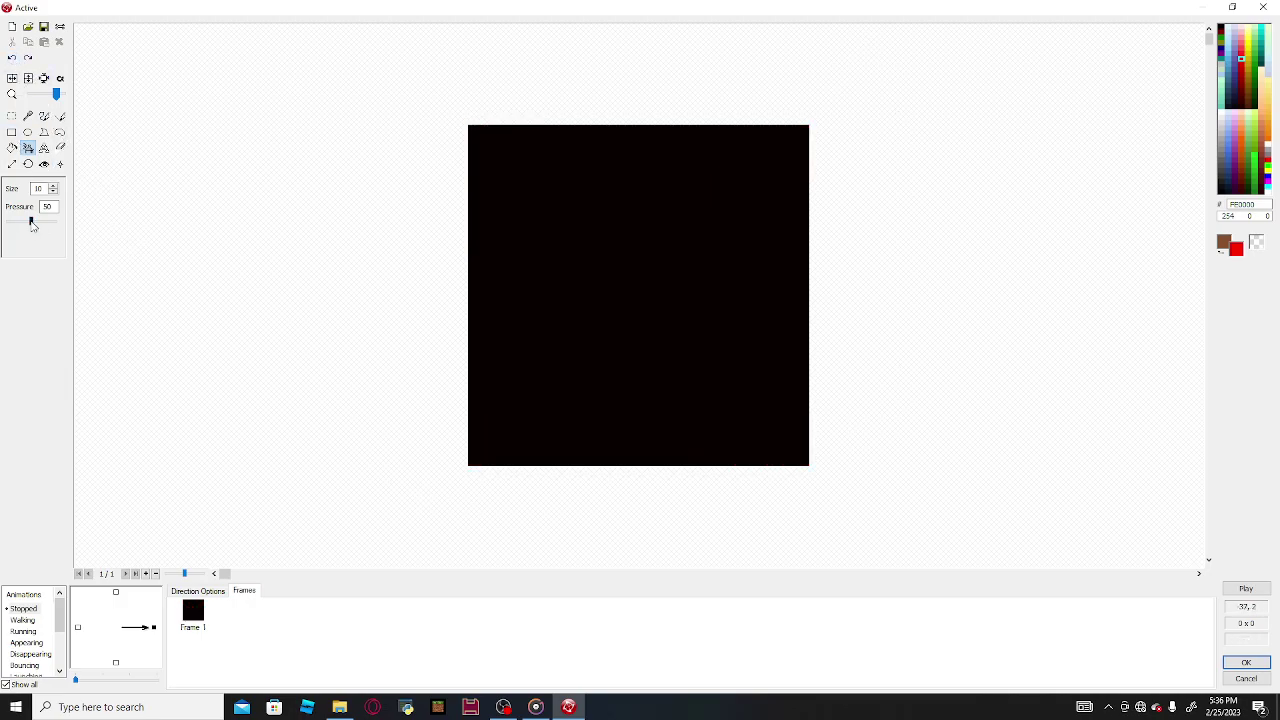
{"action": "left_click_drag", "start_coordinate": [31, 222], "coordinate": [18, 234]}
{"action": "mouse_move", "coordinate": [438, 128]}
{"action": "left_mouse_down"}
{"action": "mouse_move", "coordinate": [496, 244]}
{"action": "mouse_move", "coordinate": [578, 333]}
{"action": "mouse_move", "coordinate": [710, 402]}
{"action": "mouse_move", "coordinate": [852, 405]}
{"action": "left_mouse_up"}
{"action": "mouse_move", "coordinate": [812, 110]}
{"action": "left_mouse_down"}
{"action": "mouse_move", "coordinate": [715, 242]}
{"action": "mouse_move", "coordinate": [582, 371]}
{"action": "mouse_move", "coordinate": [420, 410]}
{"action": "left_mouse_up"}
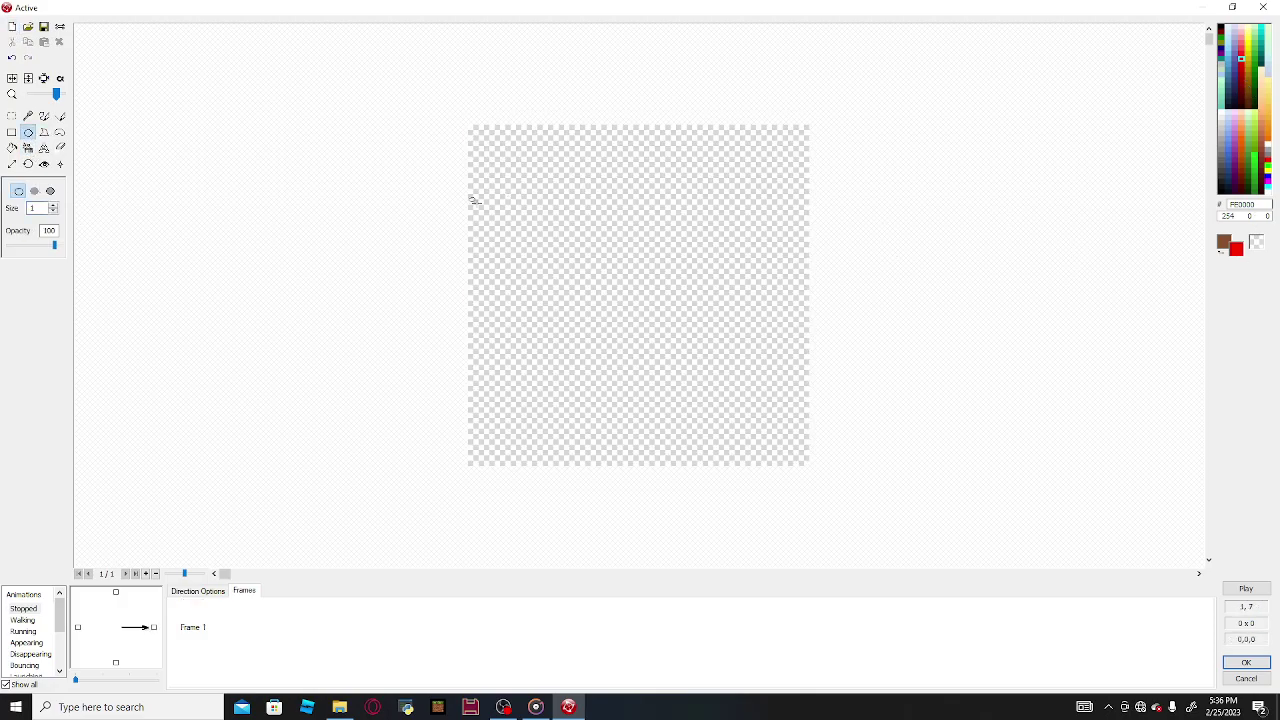
{"action": "left_click_drag", "start_coordinate": [512, 158], "coordinate": [724, 368]}
{"action": "right_click_drag", "start_coordinate": [542, 198], "coordinate": [787, 401]}
{"action": "left_click", "coordinate": [34, 190]}
{"action": "left_click_drag", "start_coordinate": [514, 156], "coordinate": [745, 371]}
{"action": "right_click_drag", "start_coordinate": [488, 157], "coordinate": [780, 432]}
{"action": "left_click", "coordinate": [51, 191]}
{"action": "left_click_drag", "start_coordinate": [490, 146], "coordinate": [746, 464]}
{"action": "left_click_drag", "start_coordinate": [530, 186], "coordinate": [637, 322]}
{"action": "right_click_drag", "start_coordinate": [637, 322], "coordinate": [777, 451]}
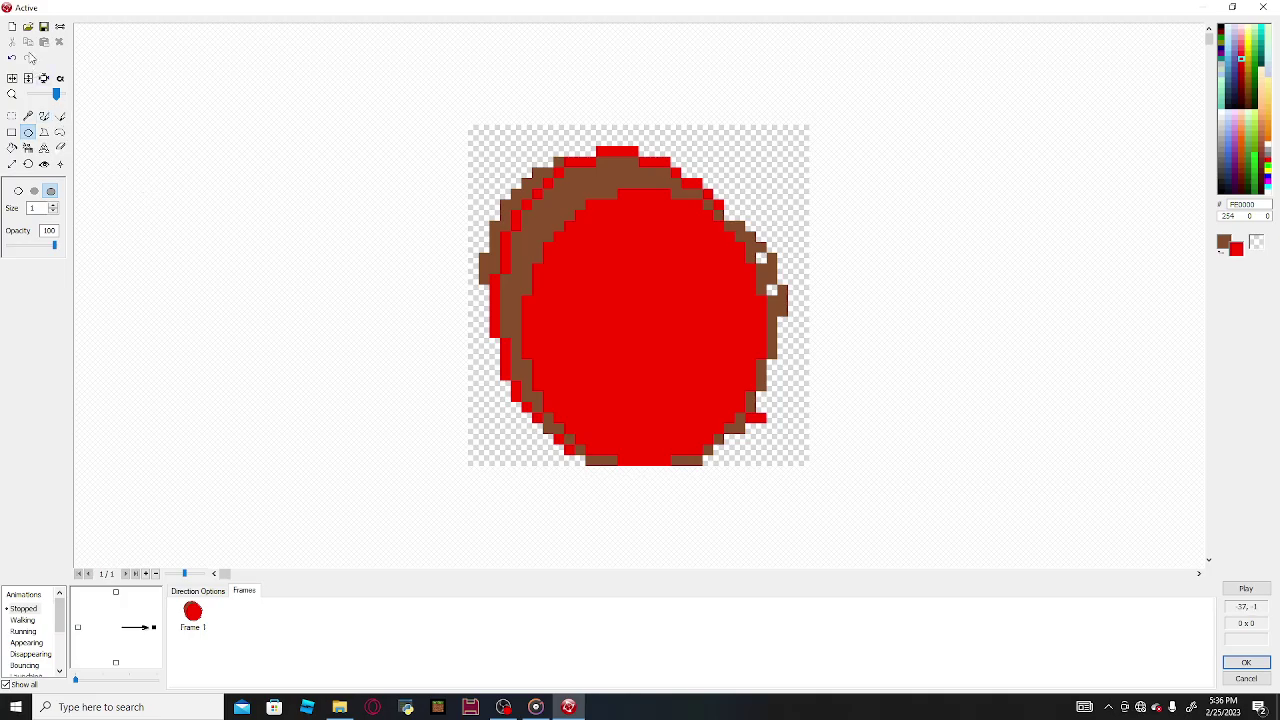
{"action": "left_click", "coordinate": [11, 27]}
{"action": "right_click_drag", "start_coordinate": [498, 161], "coordinate": [758, 409]}
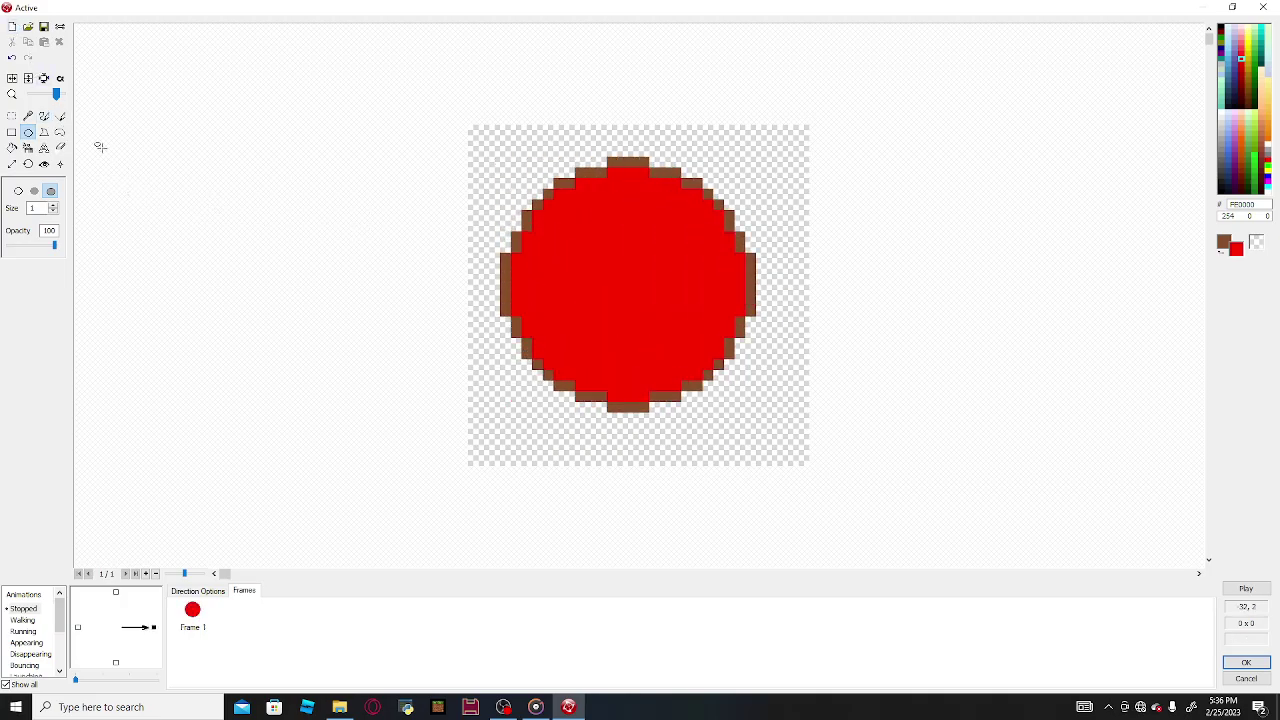
Step: Replace the ellipse with a red-filled square with a brown border
{"action": "left_click", "coordinate": [11, 57]}
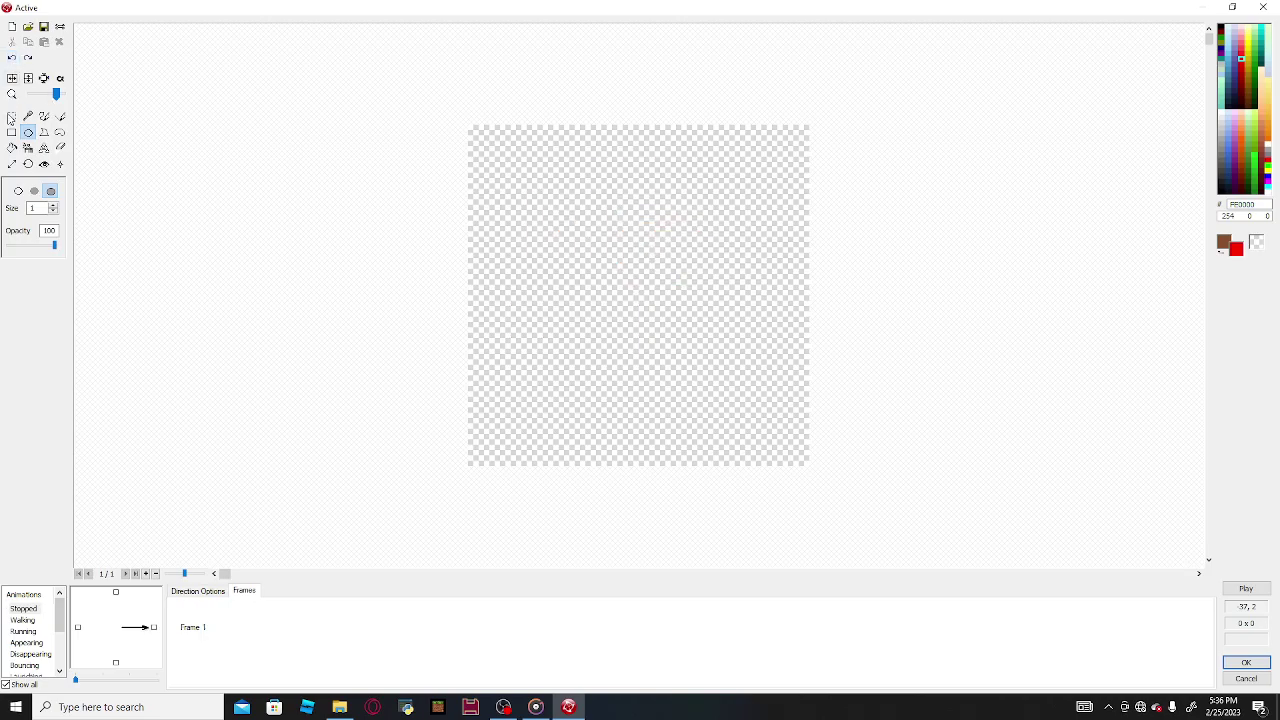
{"action": "left_click", "coordinate": [11, 132]}
{"action": "left_click_drag", "start_coordinate": [491, 182], "coordinate": [777, 424]}
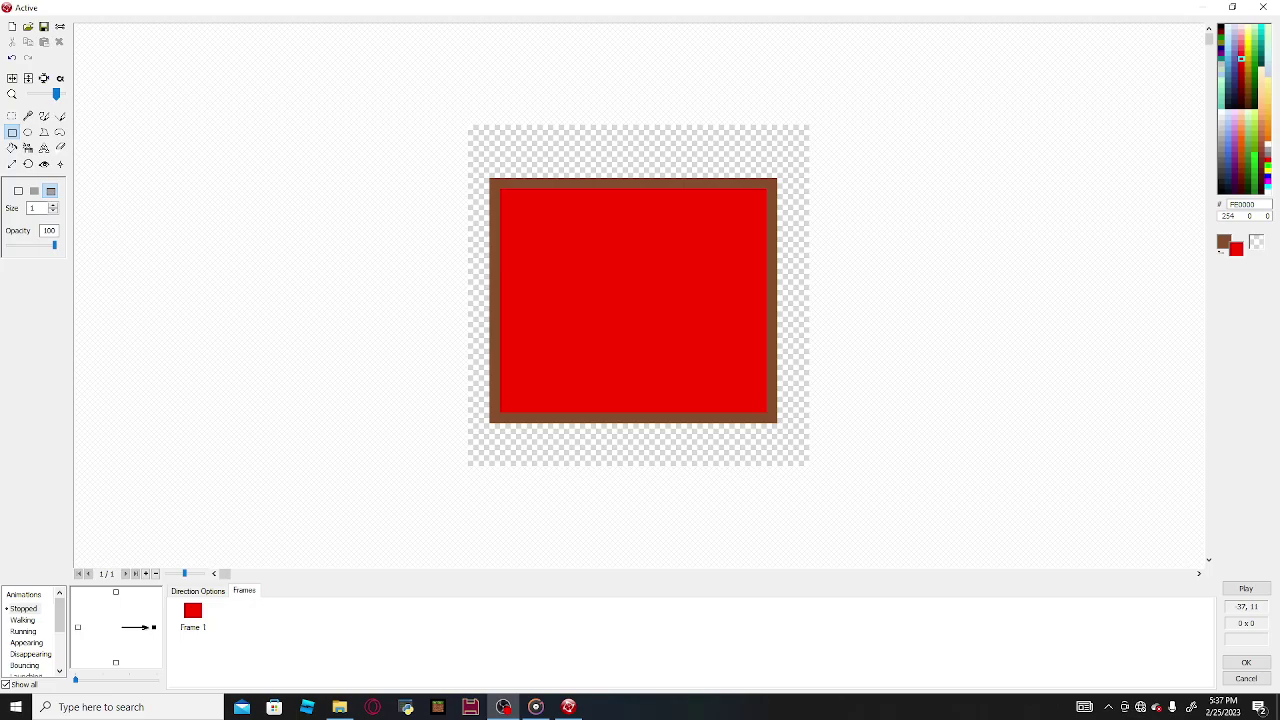
Step: Rotate the square repeatedly in 14-degree steps
{"action": "left_click", "coordinate": [28, 164]}
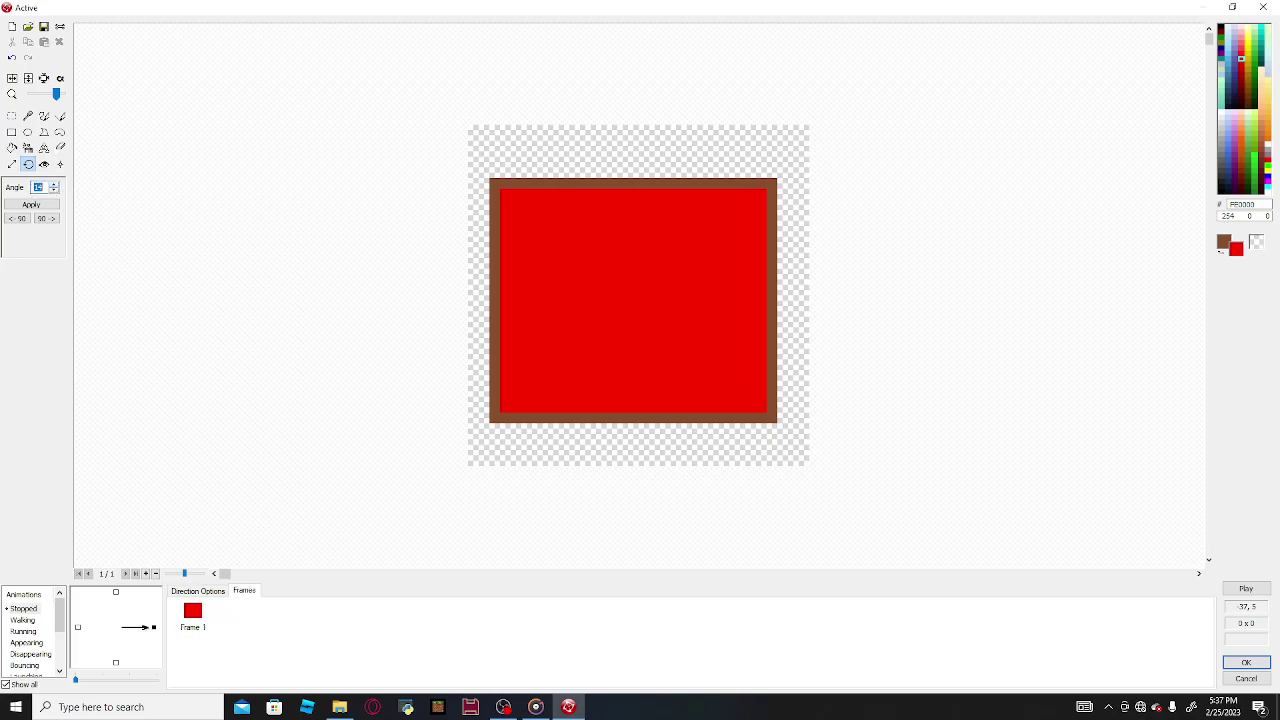
{"action": "left_click", "coordinate": [32, 205]}
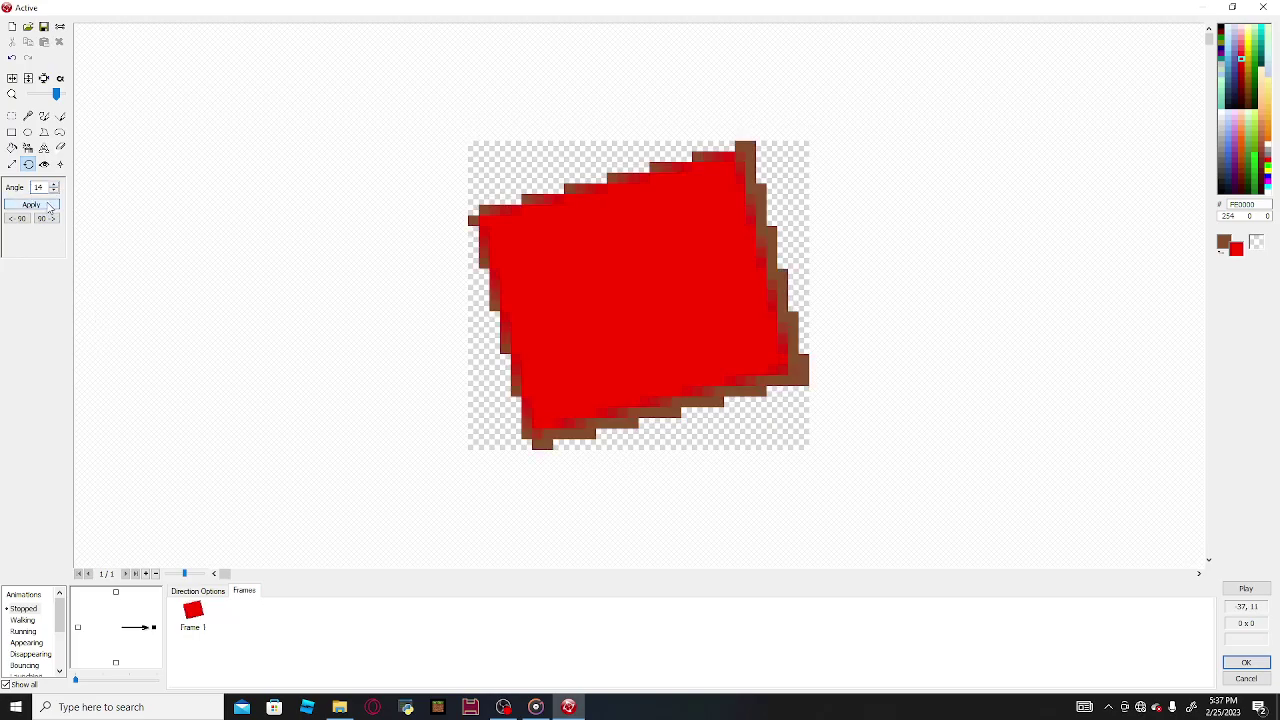
{"action": "left_click", "coordinate": [47, 206]}
{"action": "left_click", "coordinate": [46, 206]}
{"action": "left_click", "coordinate": [45, 206]}
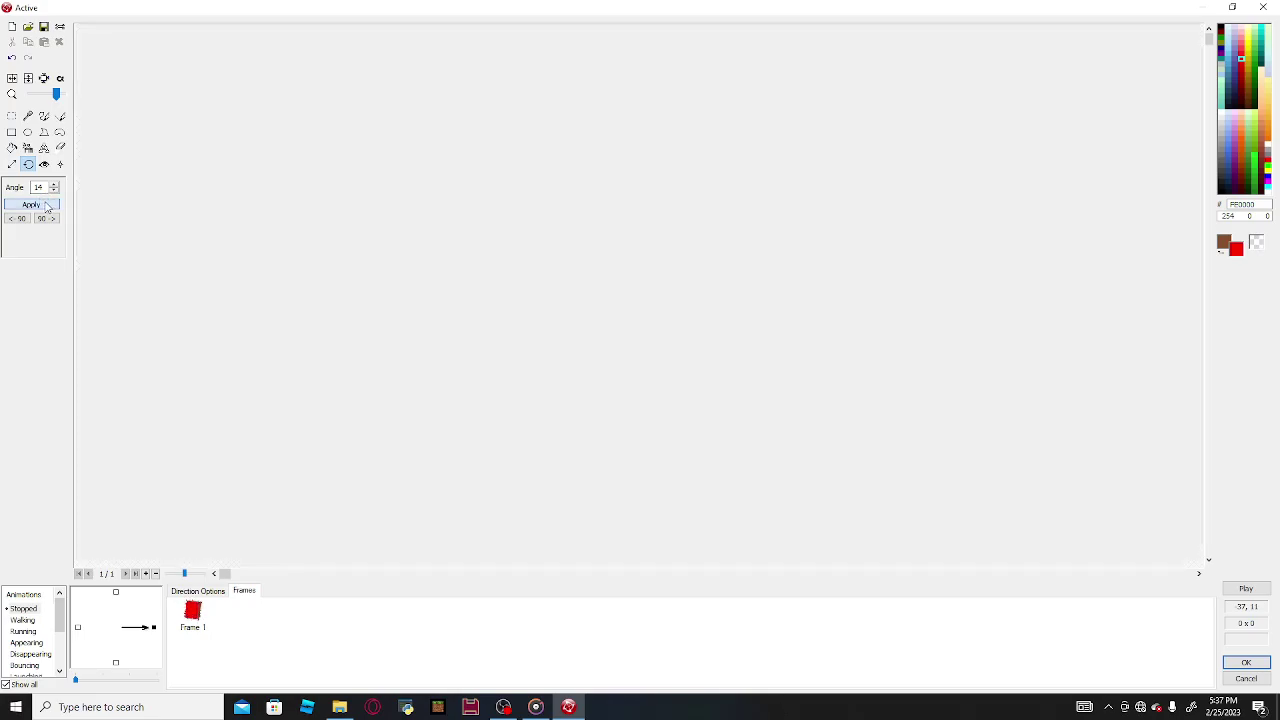
{"action": "left_click", "coordinate": [45, 206]}
{"action": "left_click", "coordinate": [45, 206]}
{"action": "left_click", "coordinate": [45, 206]}
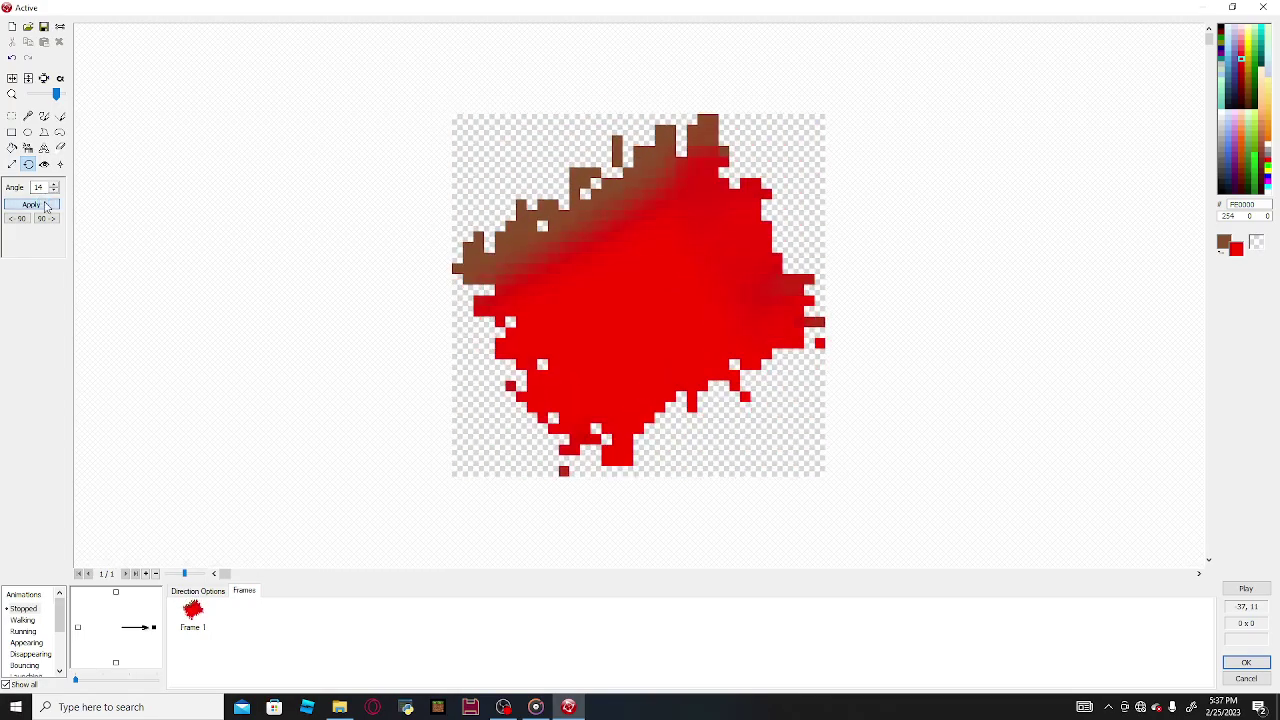
{"action": "left_click", "coordinate": [45, 206]}
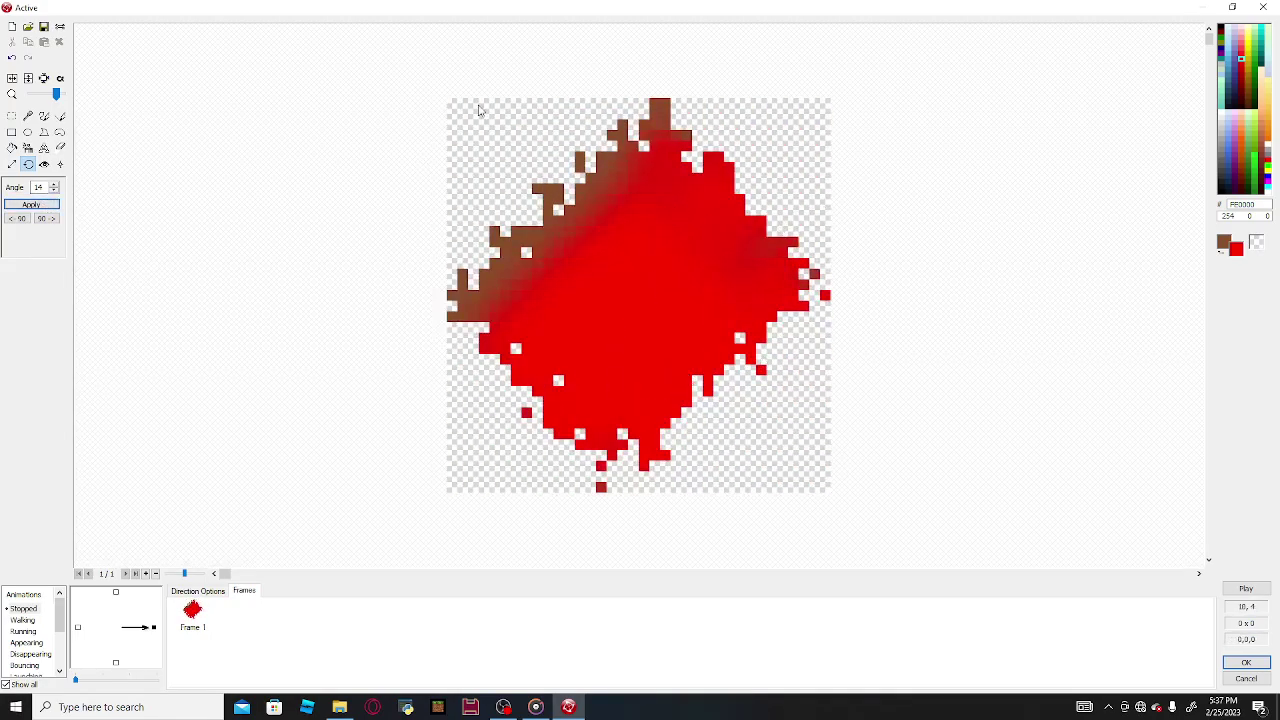
Step: Undo the rotations back to the upright red square
{"action": "left_click", "coordinate": [11, 58]}
{"action": "left_click", "coordinate": [11, 58]}
{"action": "left_click", "coordinate": [11, 58]}
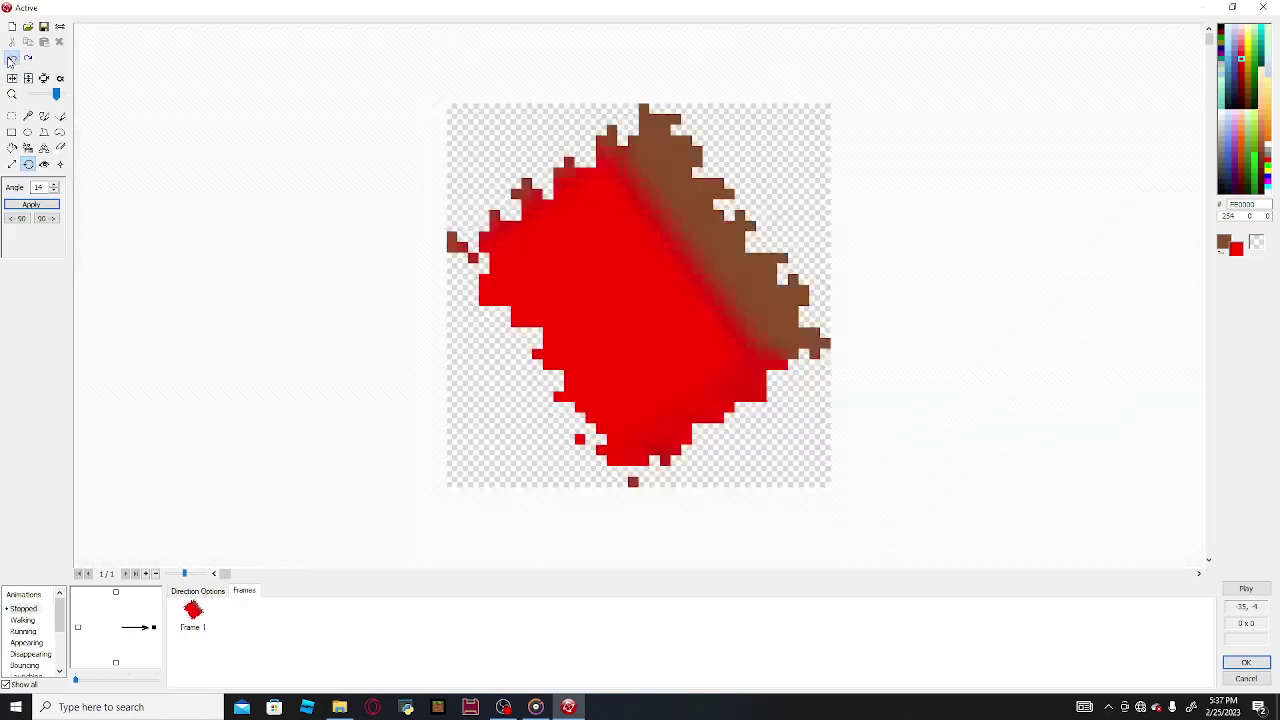
{"action": "left_click", "coordinate": [11, 58]}
{"action": "left_click", "coordinate": [11, 58]}
{"action": "left_click", "coordinate": [11, 58]}
{"action": "left_click", "coordinate": [11, 58]}
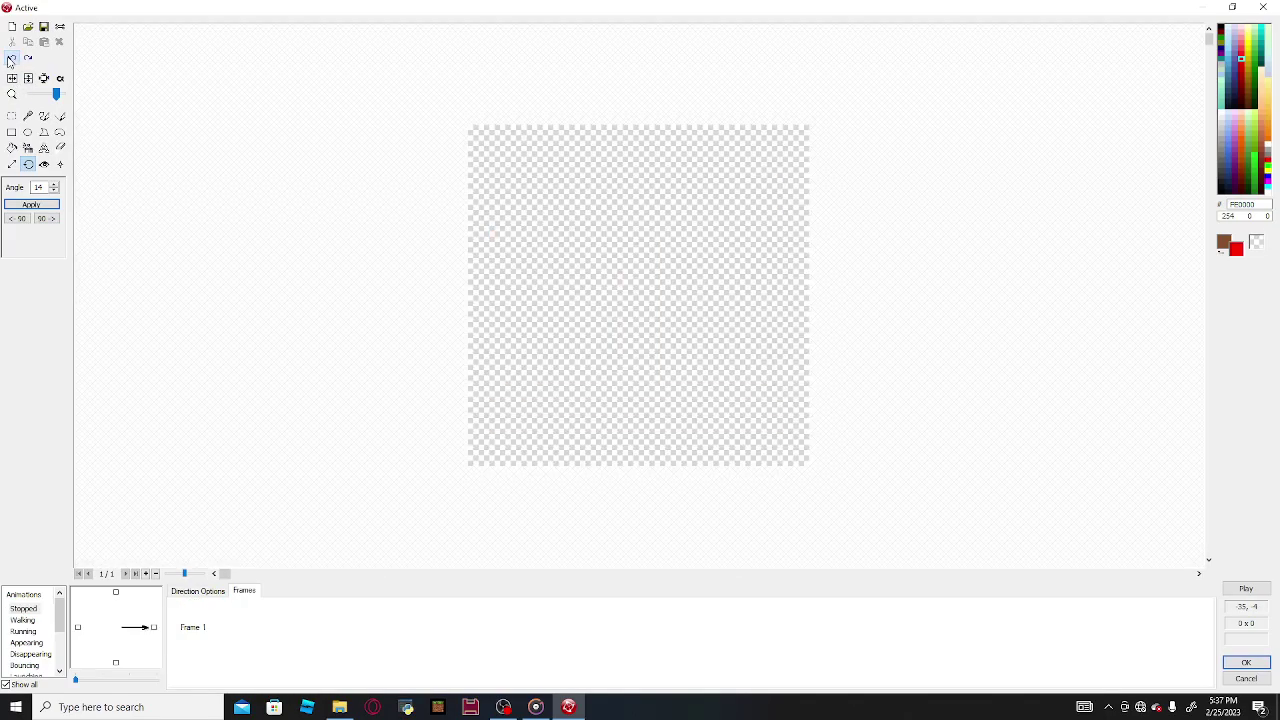
{"action": "left_click", "coordinate": [28, 58]}
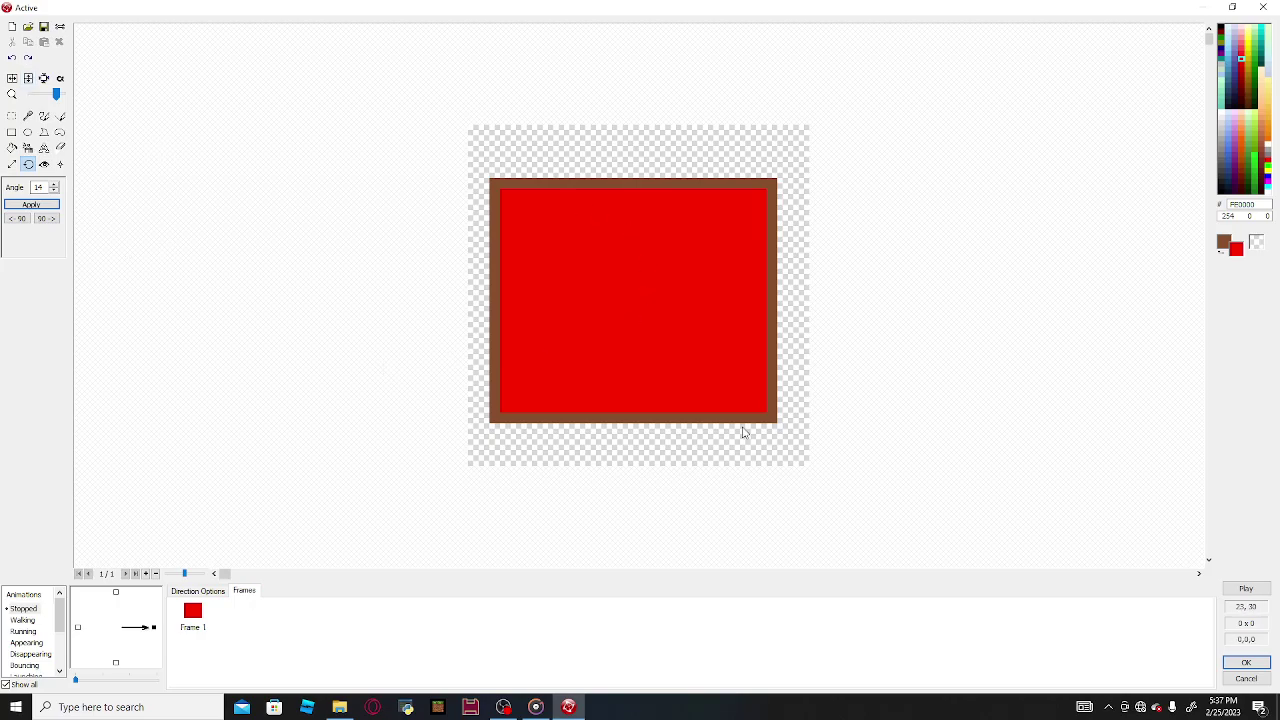
Step: Try 14, 30 and 90-degree rotations on the square, undoing the trials
{"action": "left_click", "coordinate": [32, 204]}
{"action": "left_click", "coordinate": [11, 58]}
{"action": "double_click", "coordinate": [45, 187]}
{"action": "left_click", "coordinate": [42, 205]}
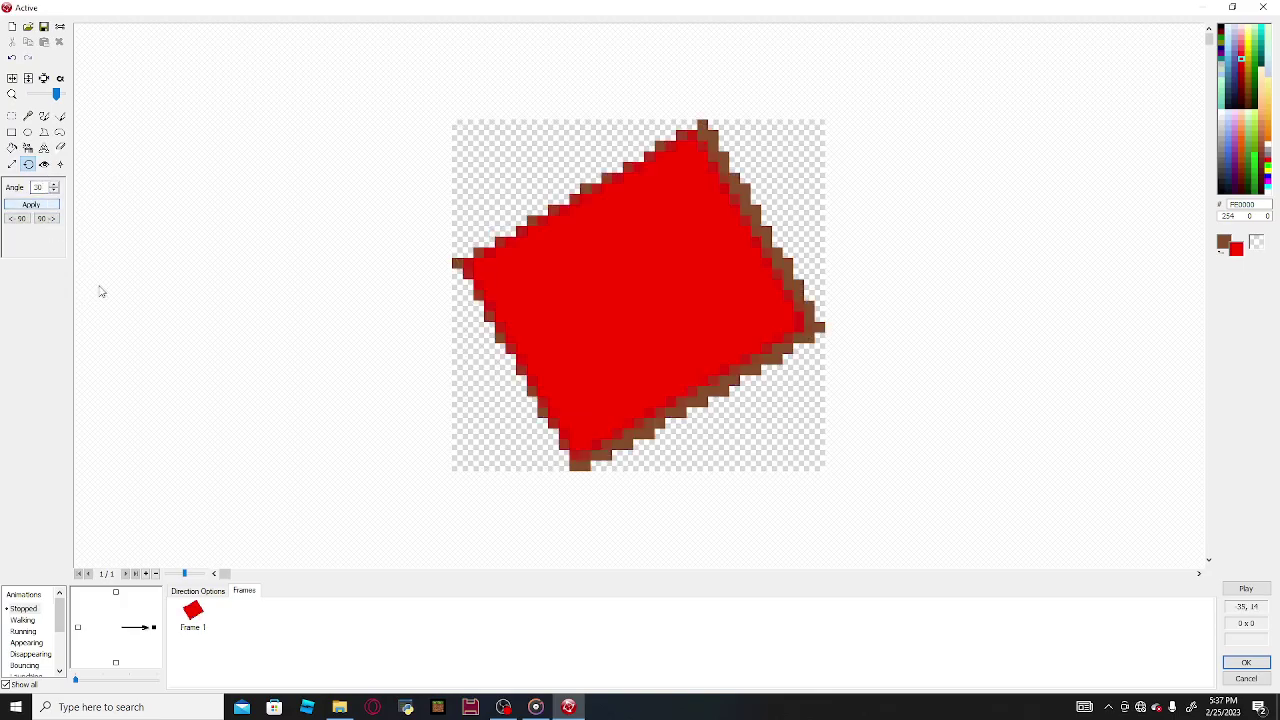
{"action": "left_click", "coordinate": [11, 58]}
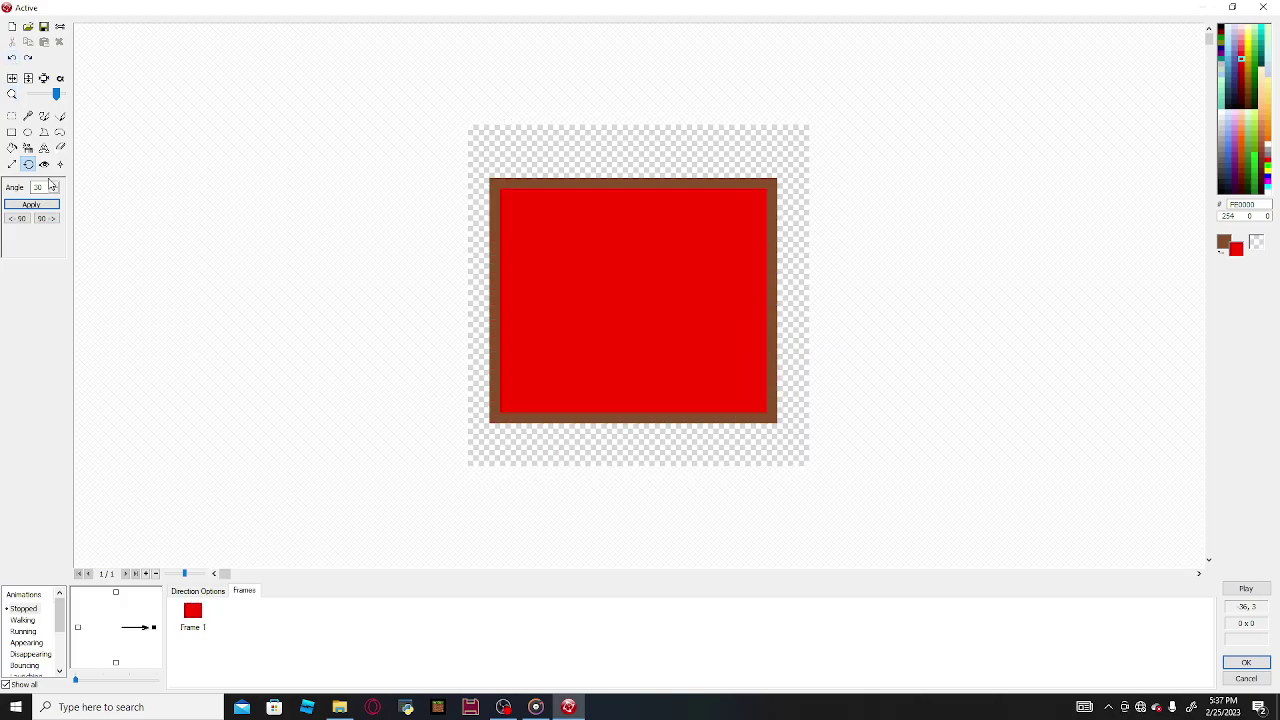
{"action": "double_click", "coordinate": [43, 187]}
{"action": "left_click", "coordinate": [47, 219]}
{"action": "left_click", "coordinate": [47, 219]}
{"action": "left_click", "coordinate": [47, 219]}
Step: Rotate the red square by 45 degrees into a diamond
{"action": "double_click", "coordinate": [40, 187]}
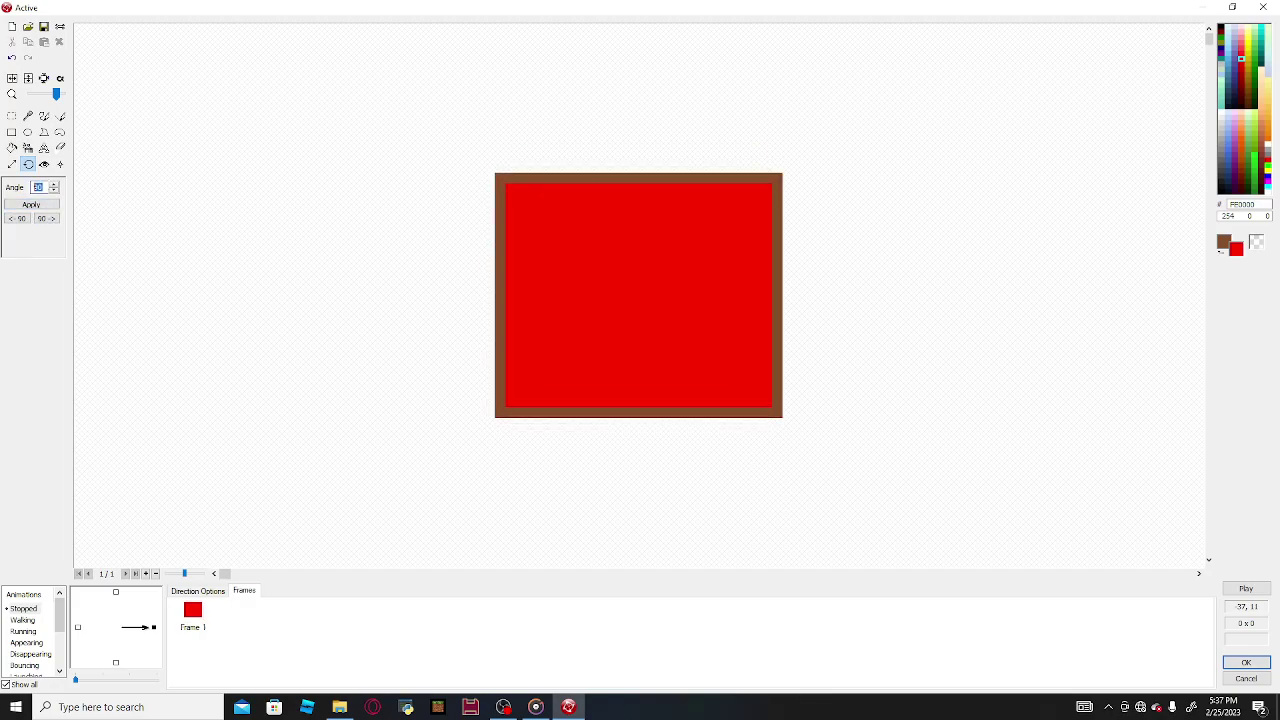
{"action": "type", "text": "45"}
{"action": "left_click", "coordinate": [31, 204]}
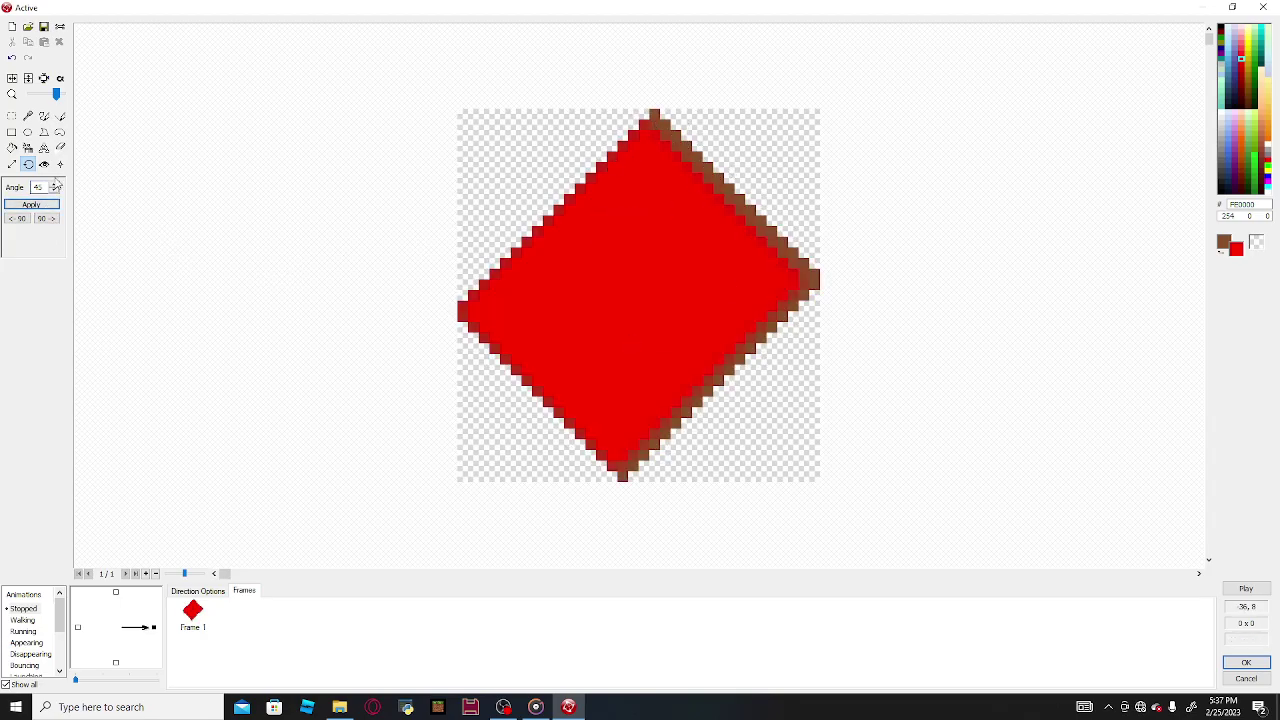
{"action": "left_click", "coordinate": [60, 116]}
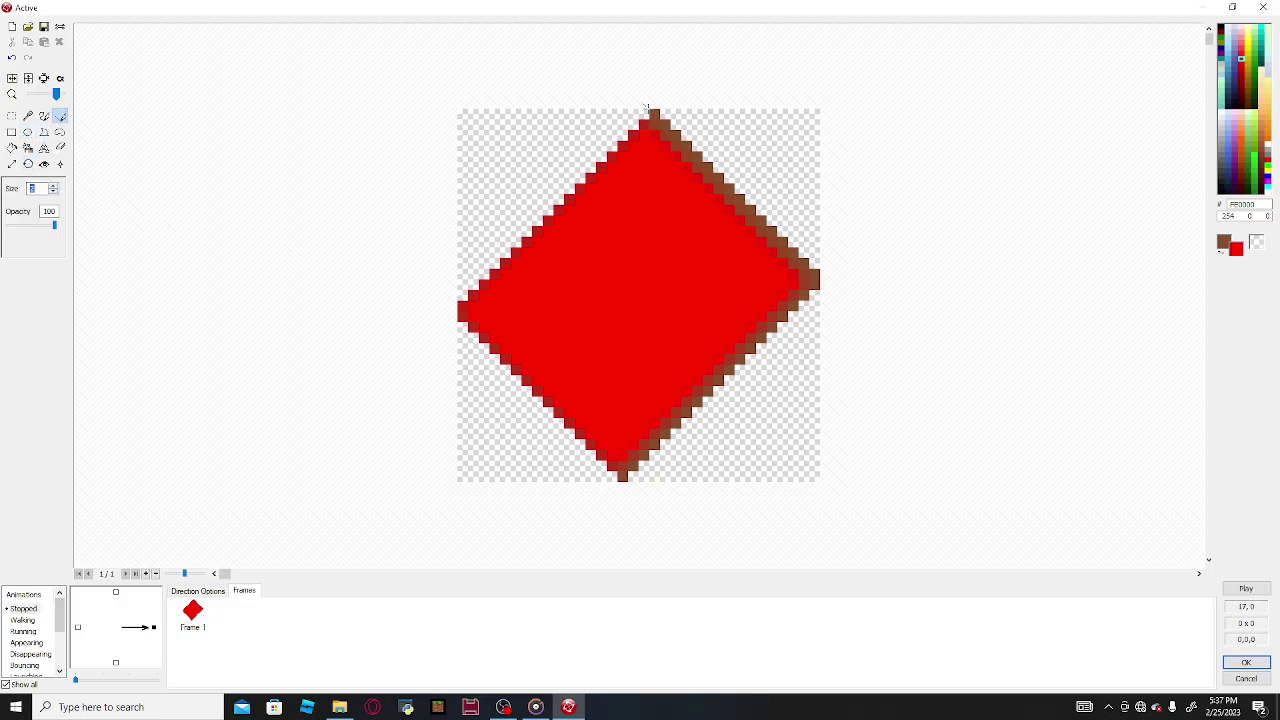
Step: Redraw the brown border along the diamond's upper-left and lower-left edges with a size 1 Pencil
{"action": "mouse_move", "coordinate": [652, 116]}
{"action": "left_mouse_down"}
{"action": "mouse_move", "coordinate": [520, 218]}
{"action": "mouse_move", "coordinate": [455, 302]}
{"action": "left_mouse_up"}
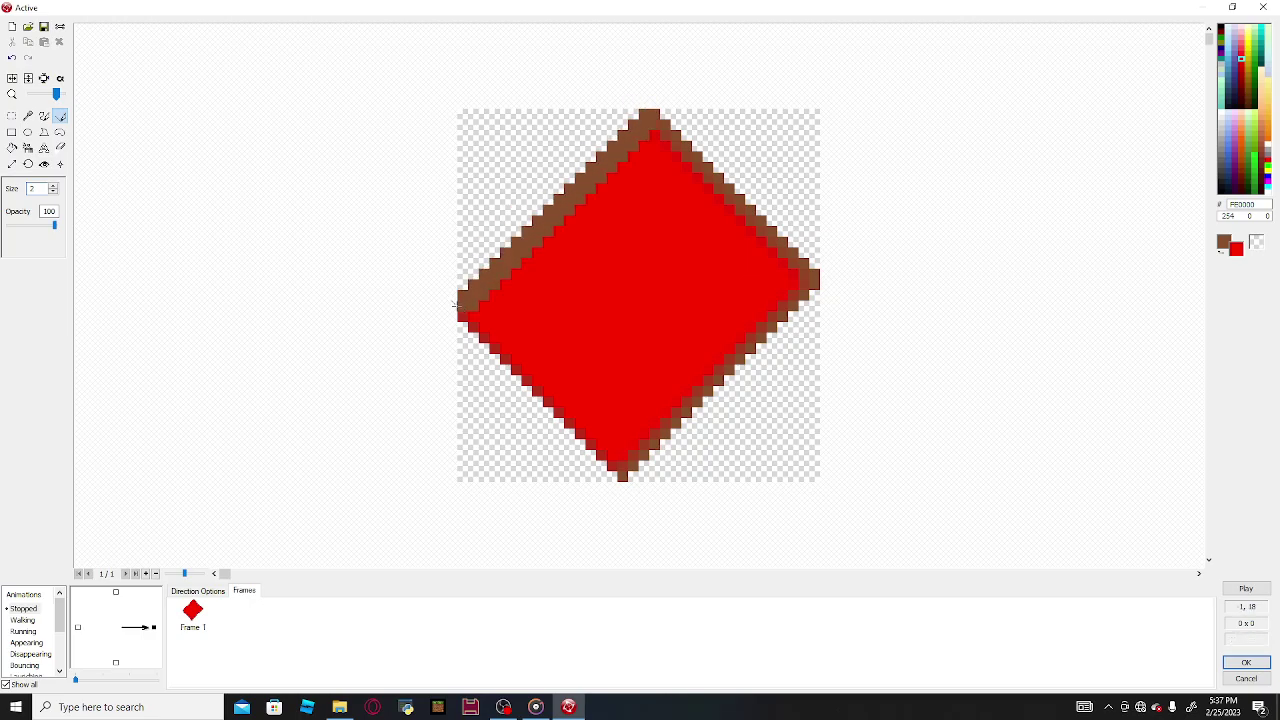
{"action": "left_click", "coordinate": [11, 58]}
{"action": "left_click", "coordinate": [53, 192]}
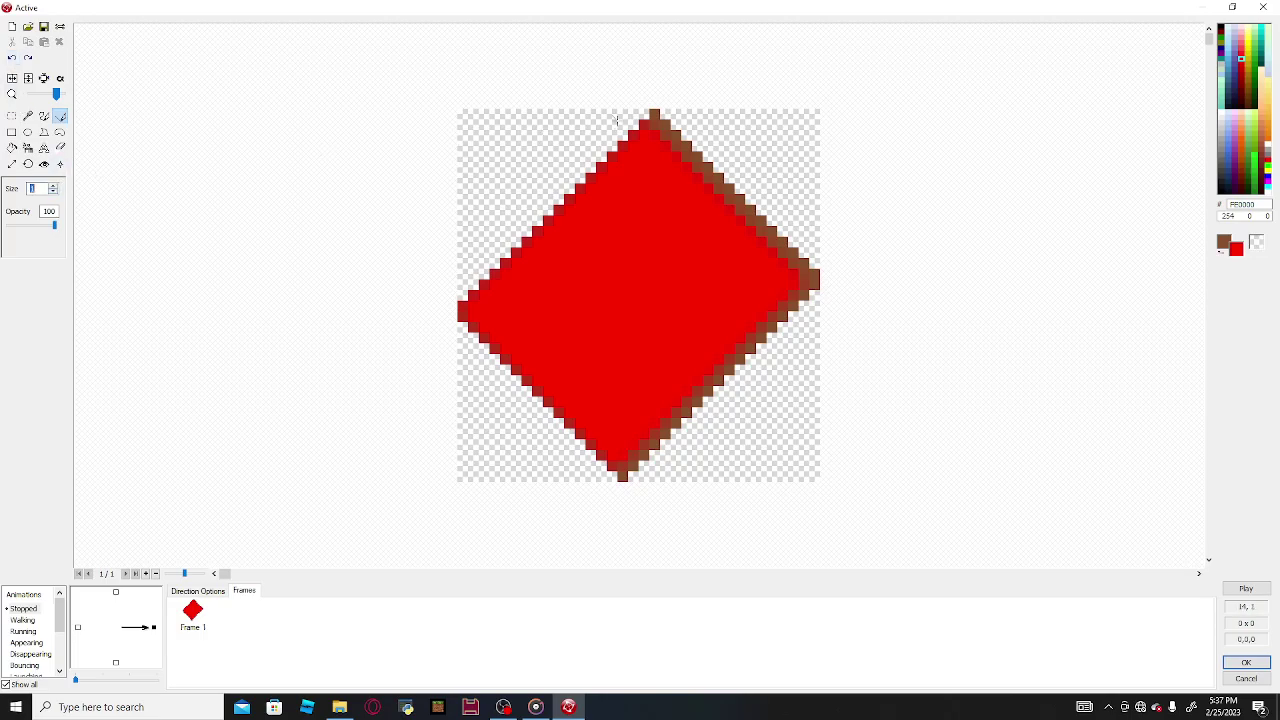
{"action": "mouse_move", "coordinate": [644, 110]}
{"action": "left_mouse_down"}
{"action": "mouse_move", "coordinate": [622, 148]}
{"action": "mouse_move", "coordinate": [460, 252]}
{"action": "mouse_move", "coordinate": [454, 293]}
{"action": "left_mouse_up"}
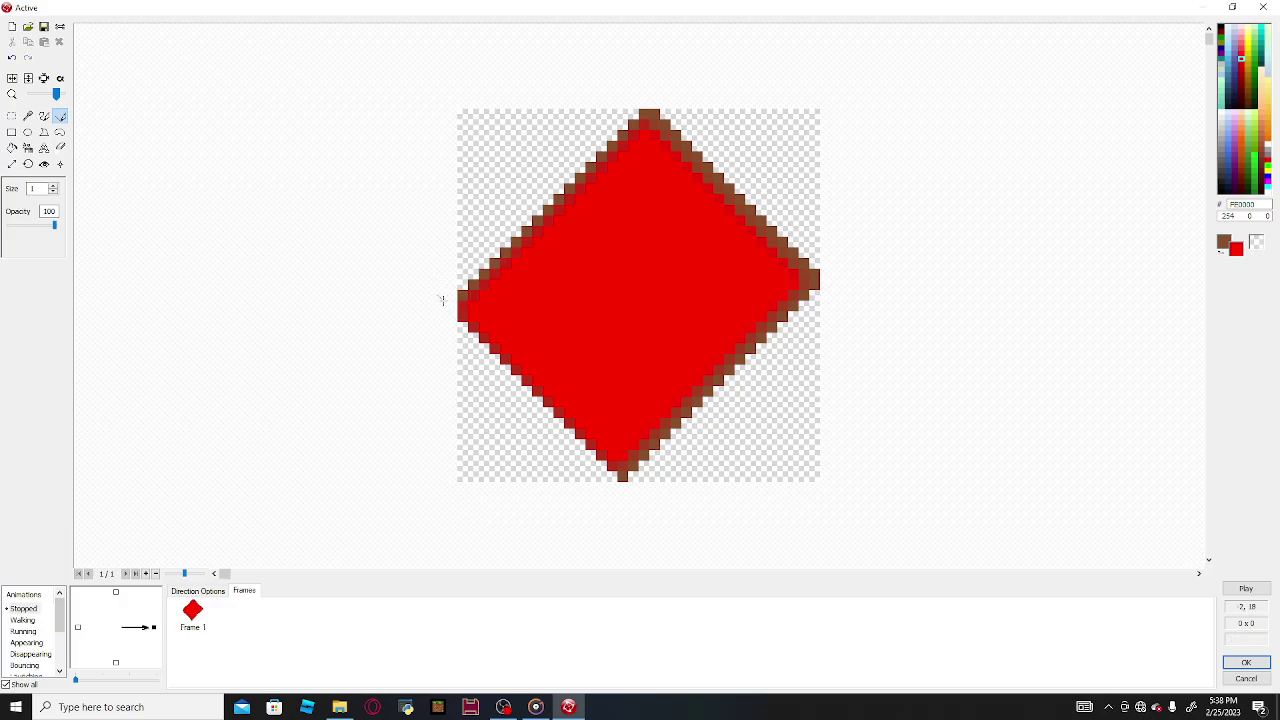
{"action": "mouse_move", "coordinate": [450, 309]}
{"action": "left_mouse_down"}
{"action": "mouse_move", "coordinate": [628, 476]}
{"action": "mouse_move", "coordinate": [626, 458]}
{"action": "mouse_move", "coordinate": [622, 473]}
{"action": "left_mouse_up"}
{"action": "mouse_move", "coordinate": [458, 302]}
{"action": "left_mouse_down"}
{"action": "mouse_move", "coordinate": [512, 378]}
{"action": "mouse_move", "coordinate": [622, 468]}
{"action": "mouse_move", "coordinate": [630, 459]}
{"action": "mouse_move", "coordinate": [636, 483]}
{"action": "mouse_move", "coordinate": [620, 471]}
{"action": "left_mouse_up"}
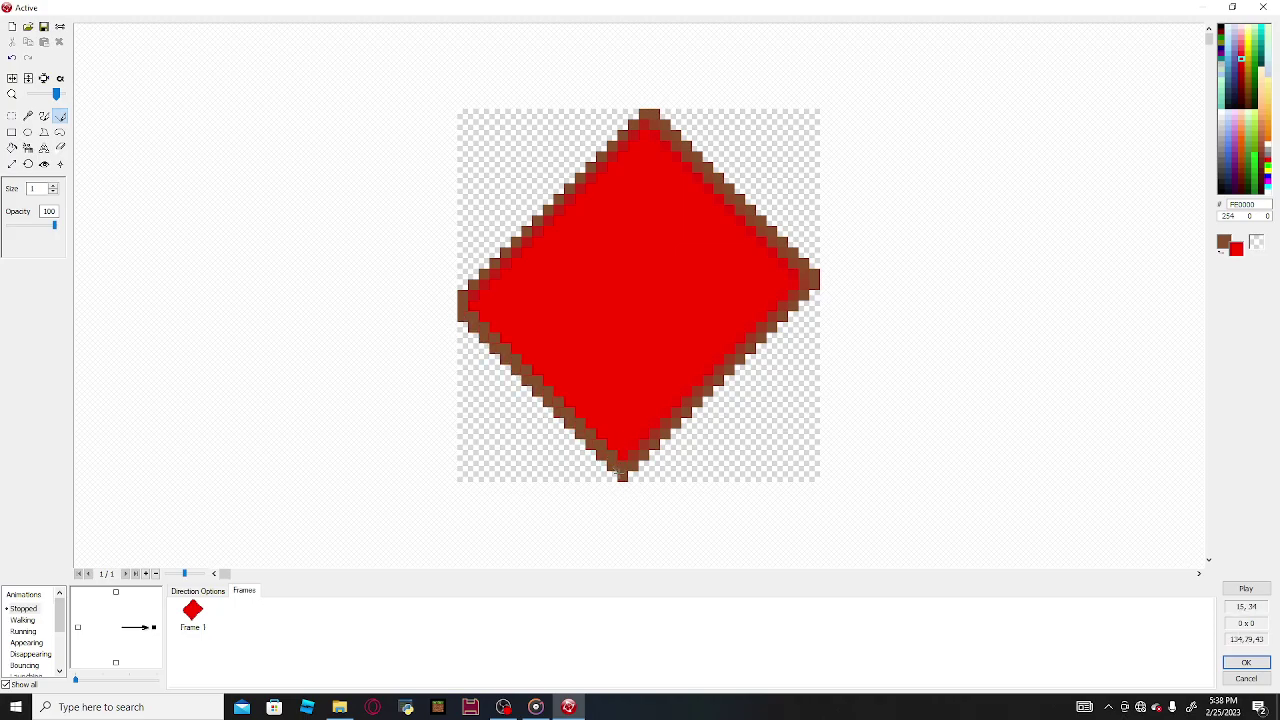
Step: Write the word 'hi' in navy across the middle of the diamond
{"action": "left_click", "coordinate": [45, 148]}
{"action": "left_click", "coordinate": [518, 287]}
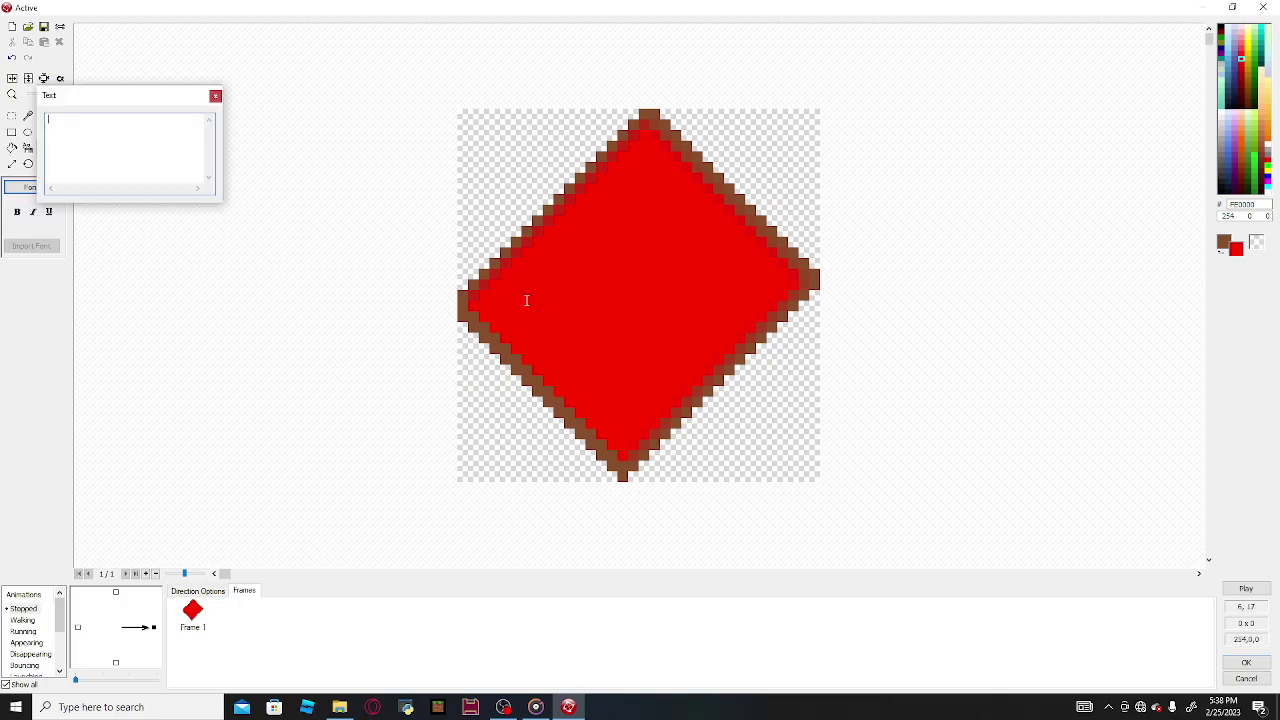
{"action": "type", "text": "hi"}
{"action": "left_click", "coordinate": [215, 96]}
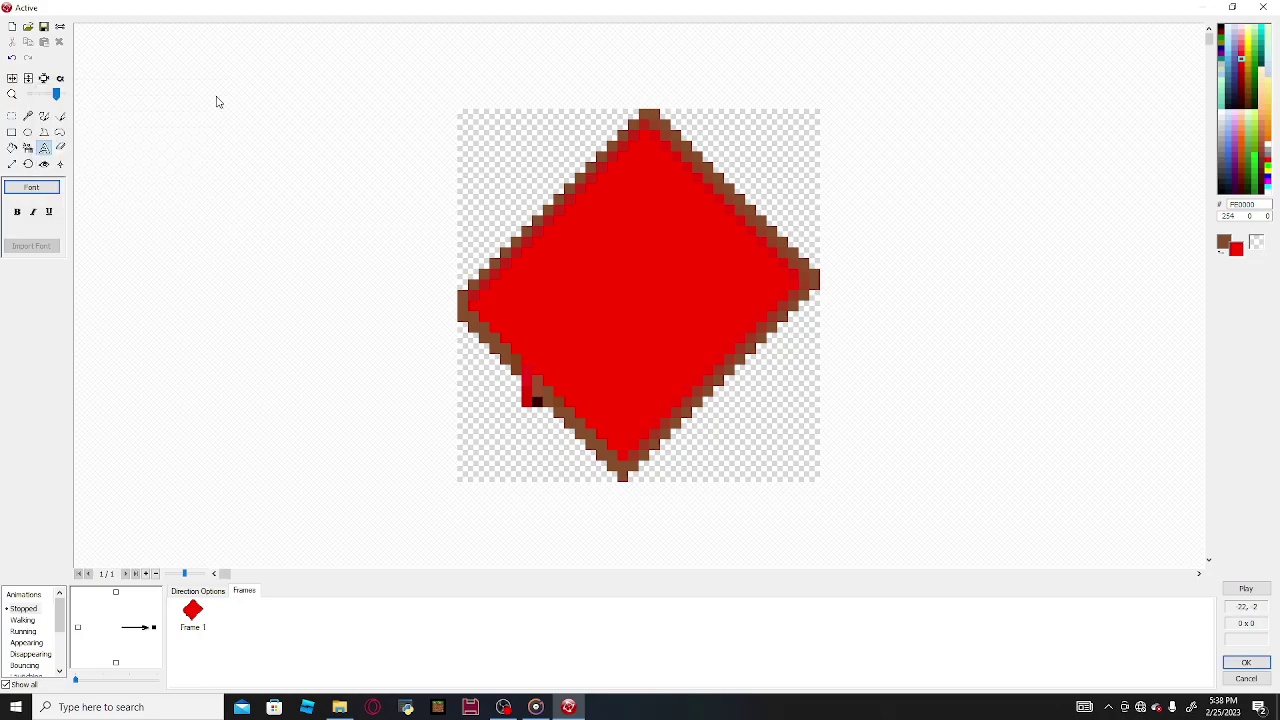
{"action": "left_click", "coordinate": [13, 56]}
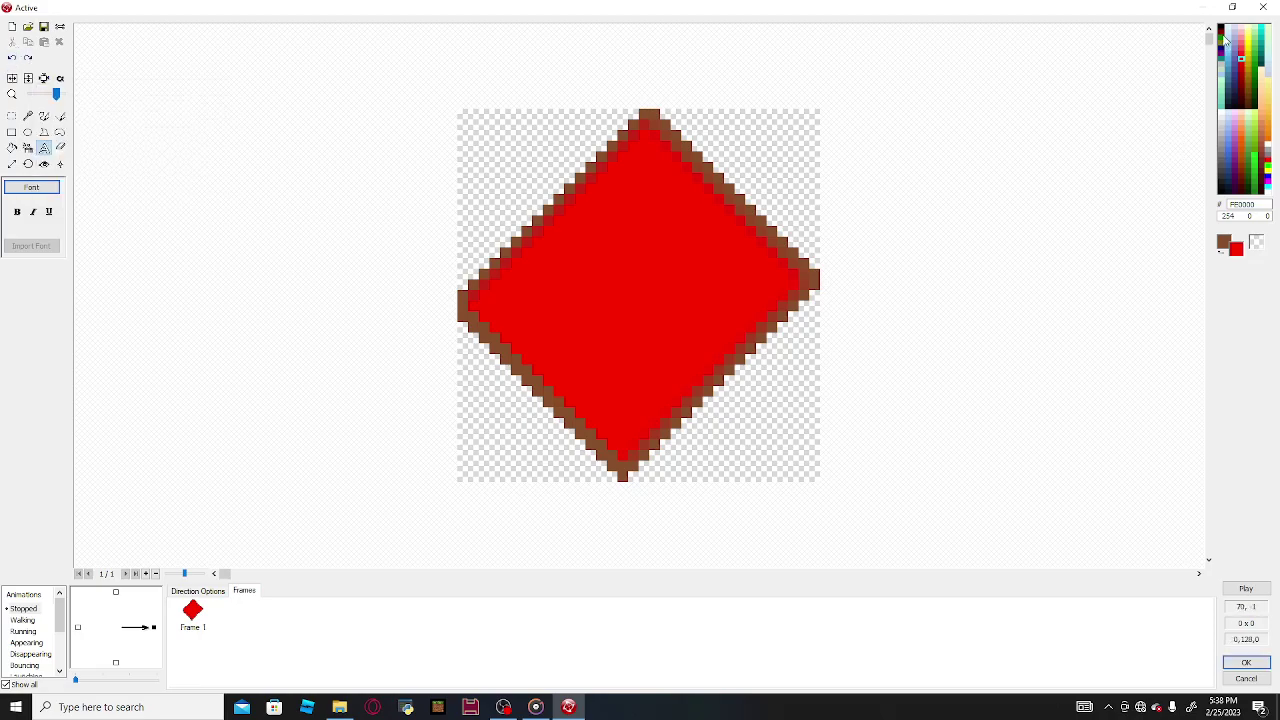
{"action": "left_click", "coordinate": [1220, 47]}
{"action": "left_click", "coordinate": [522, 264]}
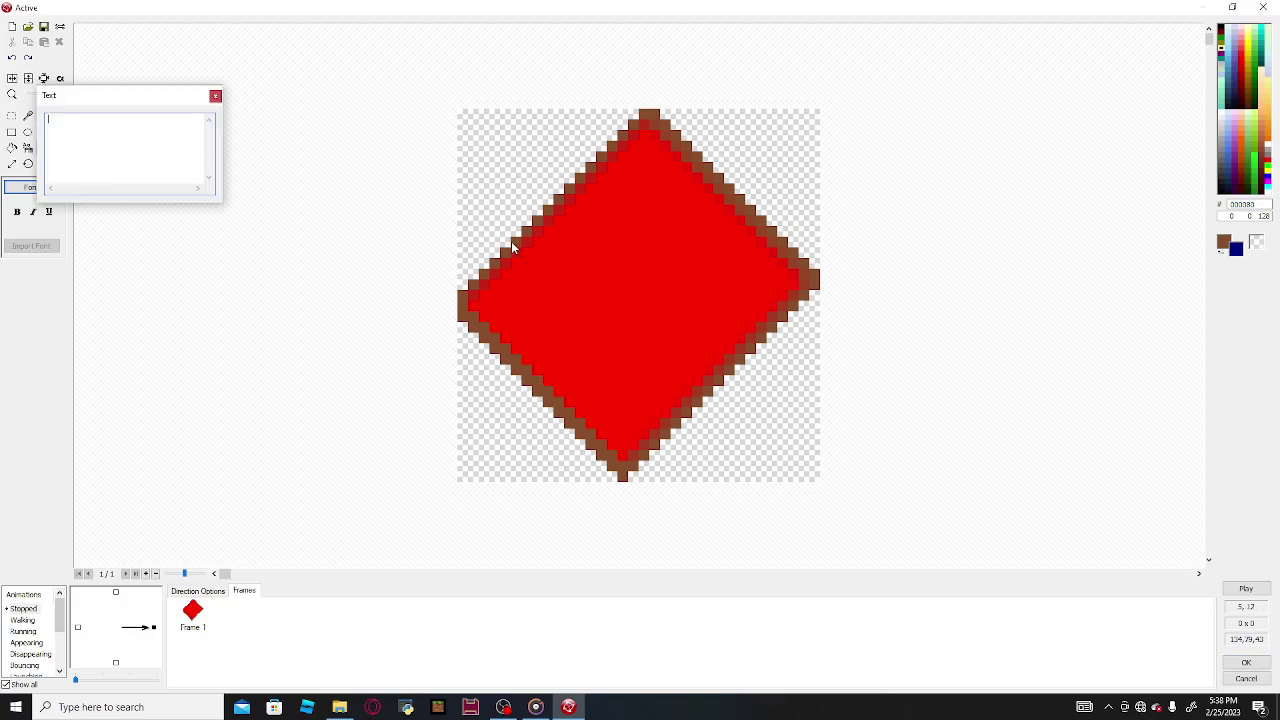
{"action": "type", "text": "hi"}
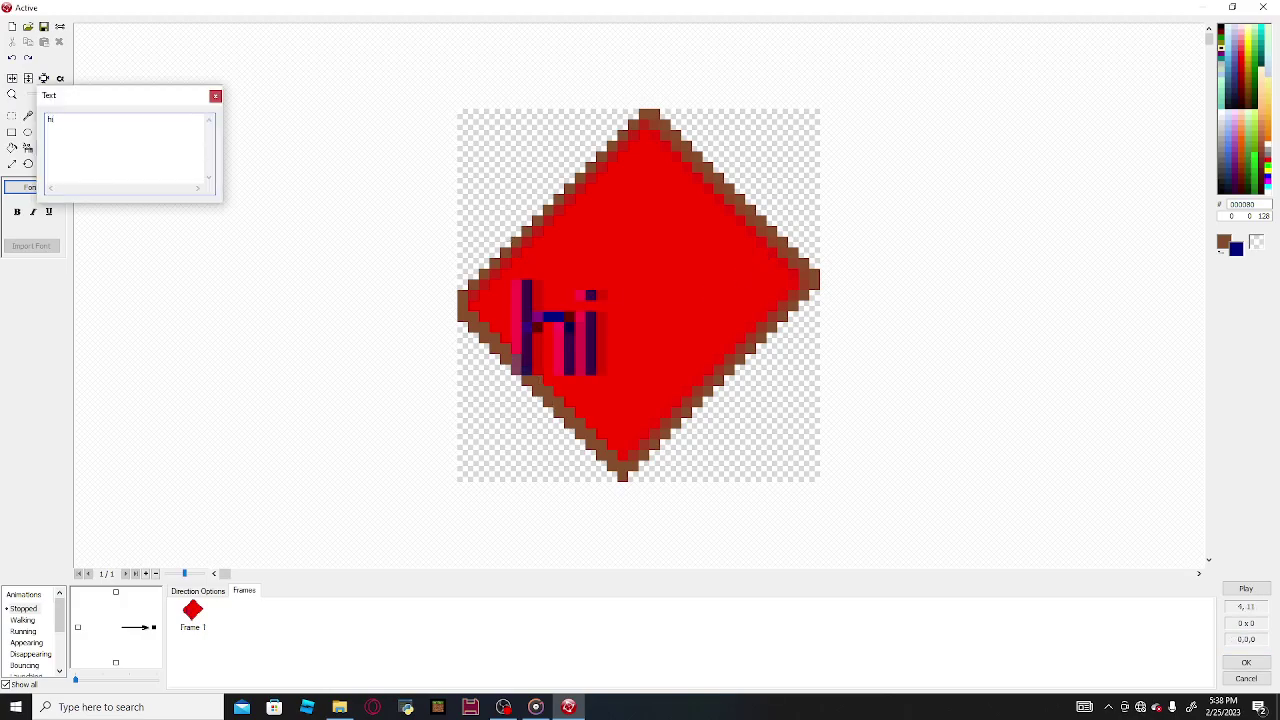
{"action": "left_click", "coordinate": [215, 95]}
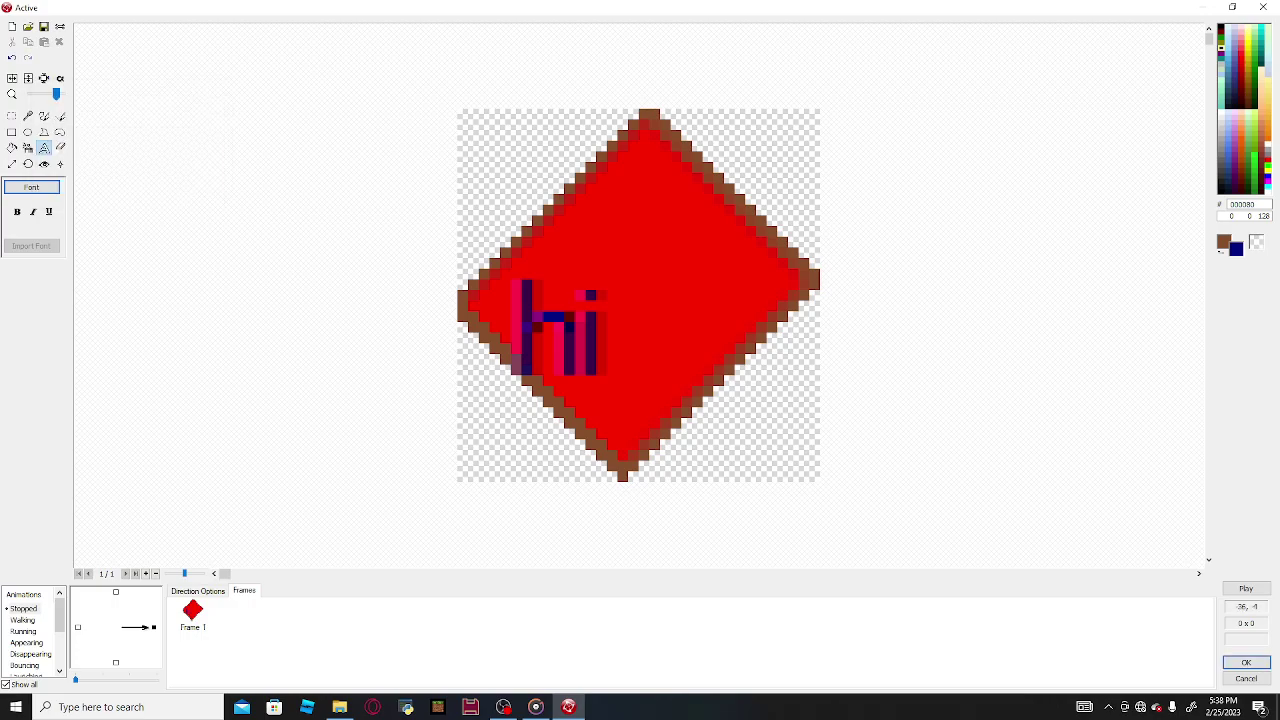
Step: Rewrite the 'hi' text as bold, italic and underlined
{"action": "left_click", "coordinate": [17, 212]}
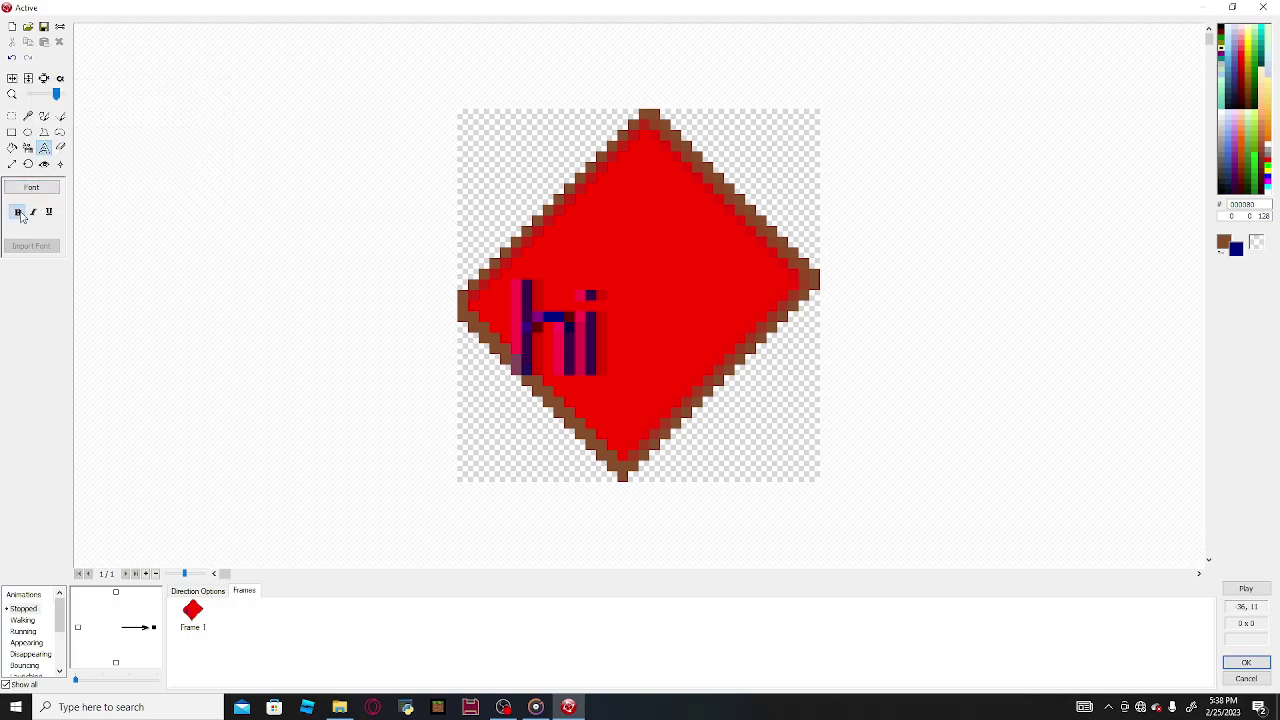
{"action": "left_click", "coordinate": [586, 222]}
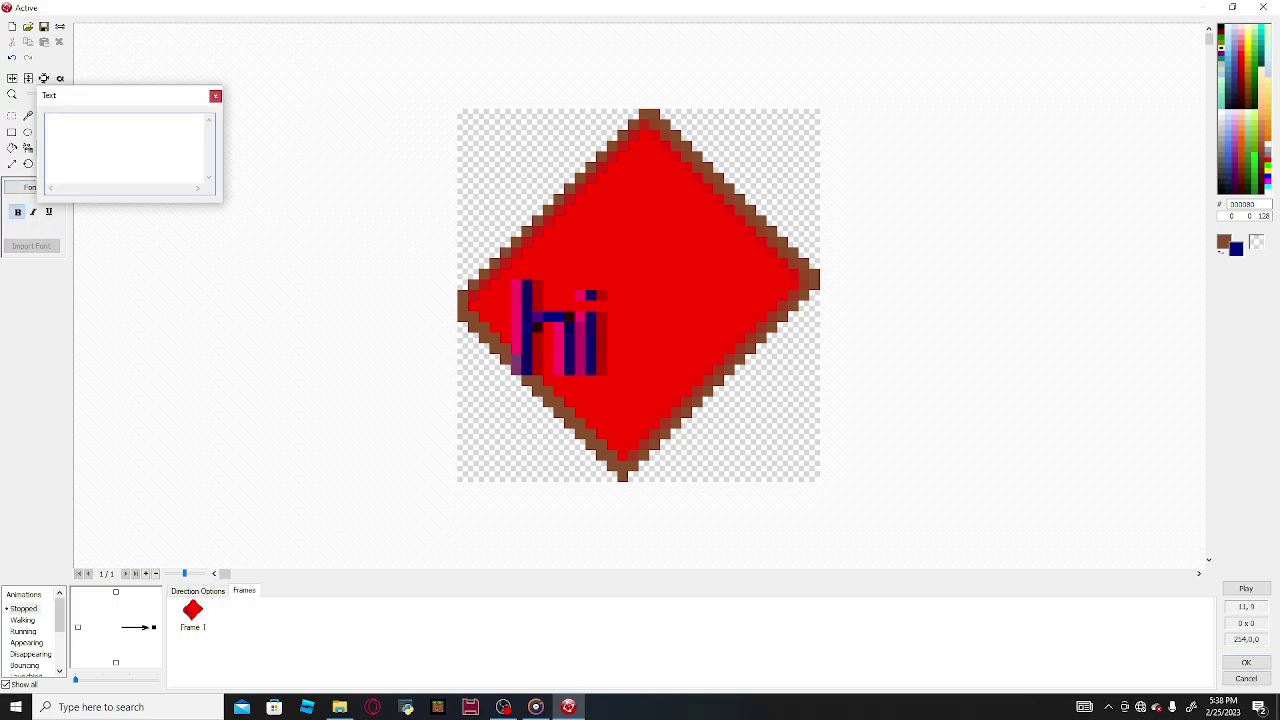
{"action": "type", "text": "hi"}
{"action": "key", "text": "Return"}
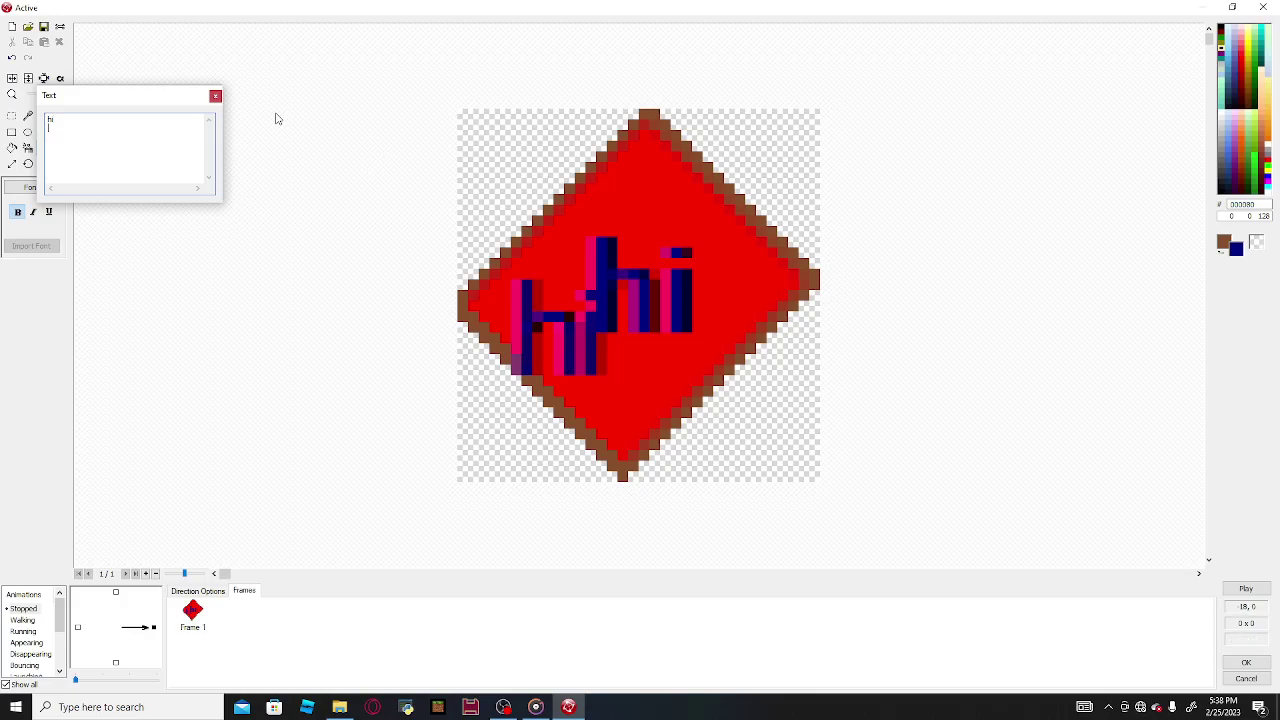
{"action": "left_click", "coordinate": [215, 99]}
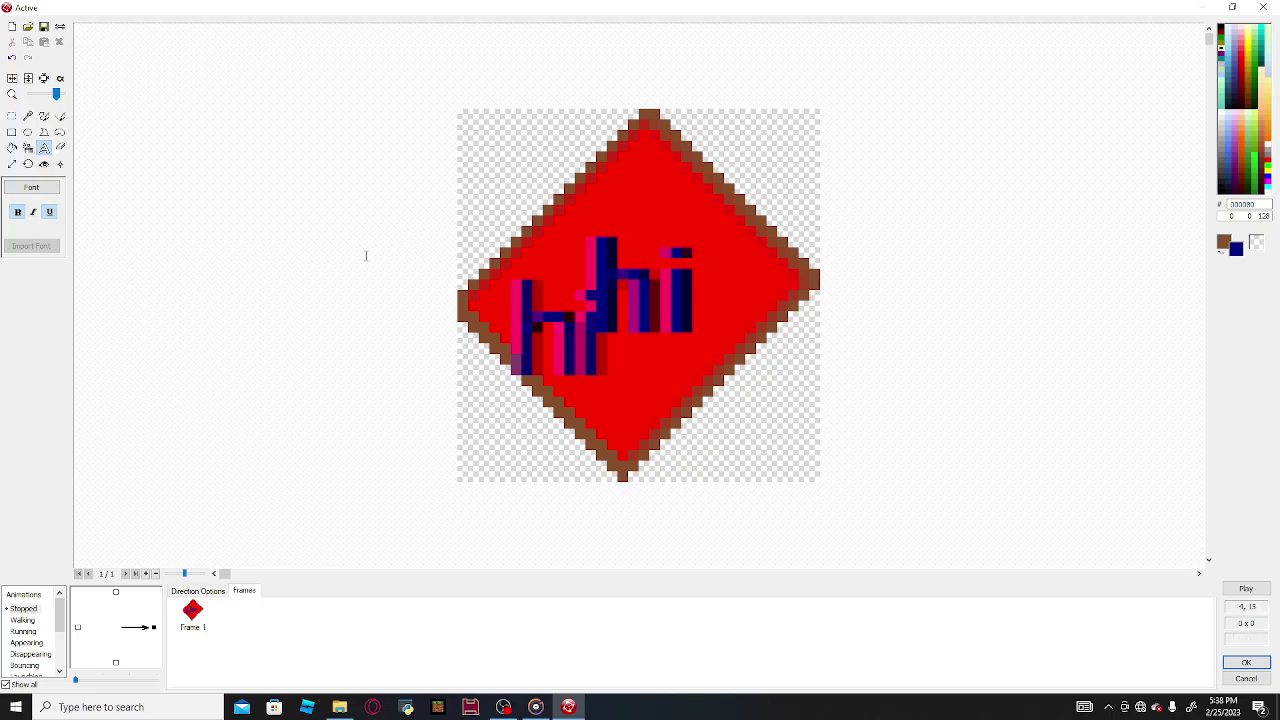
{"action": "left_click", "coordinate": [12, 57]}
{"action": "left_click", "coordinate": [555, 251]}
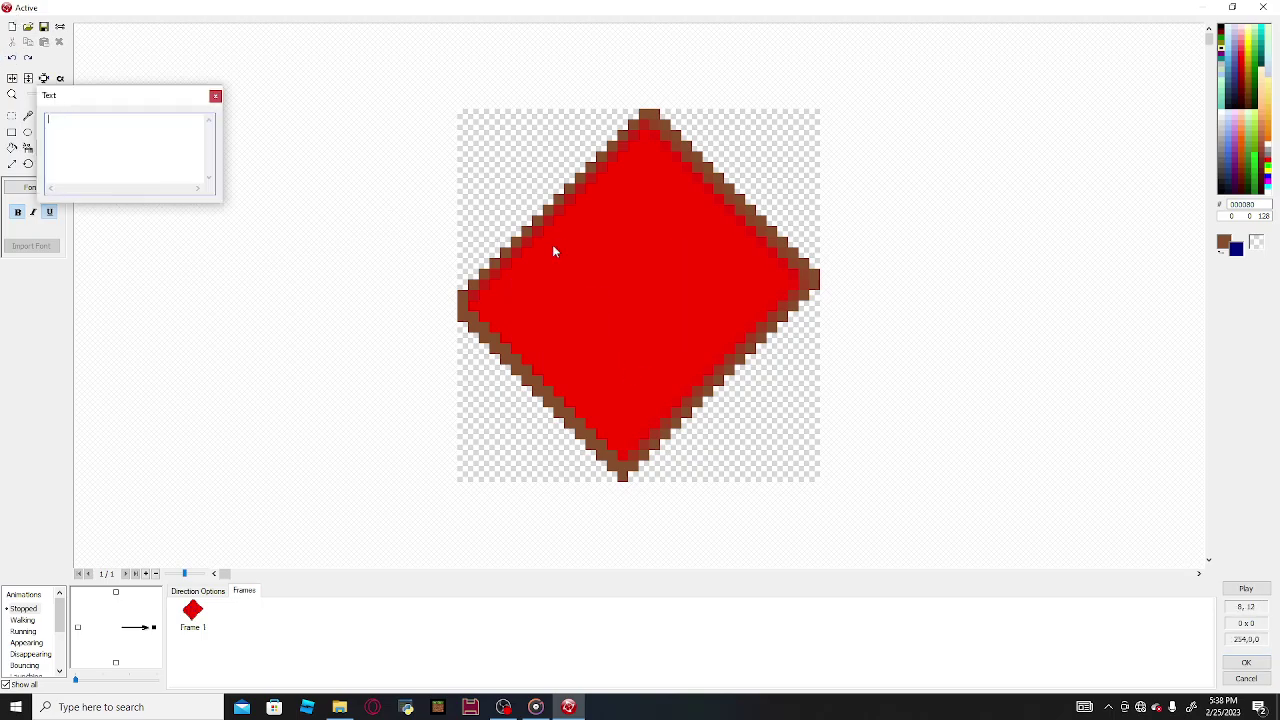
{"action": "type", "text": "hi"}
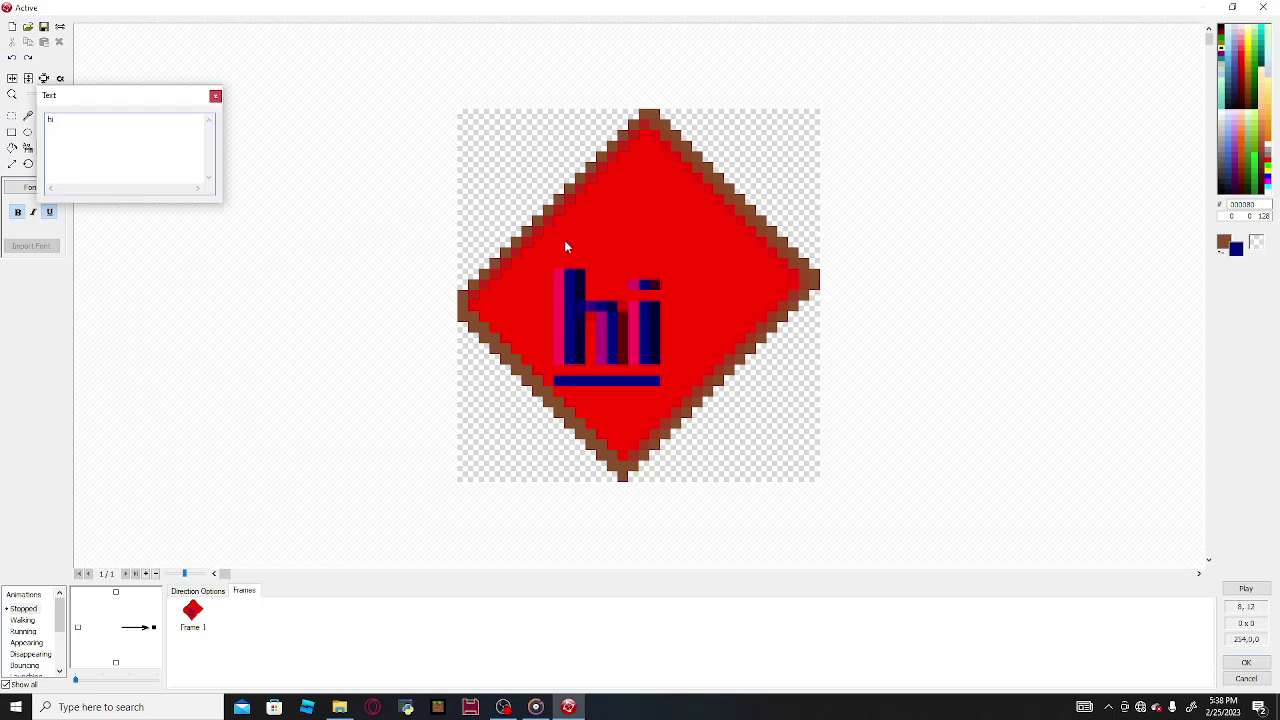
{"action": "left_click", "coordinate": [214, 96]}
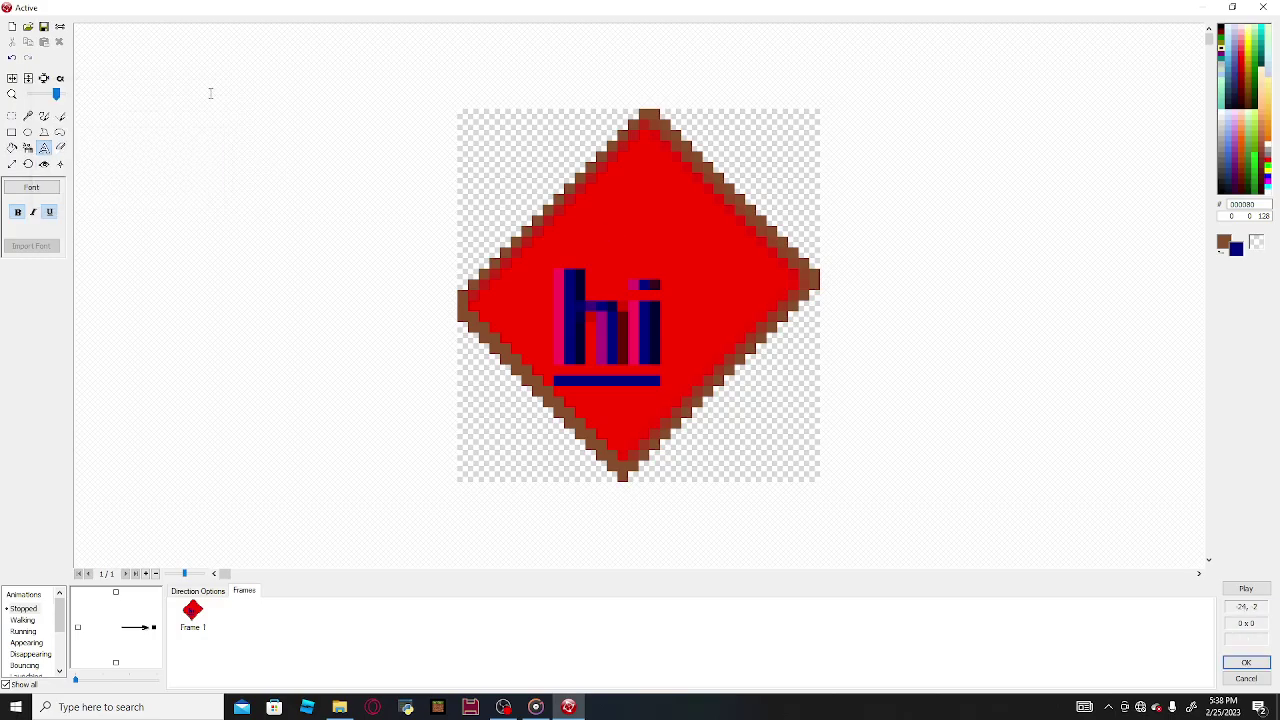
{"action": "left_click", "coordinate": [33, 212]}
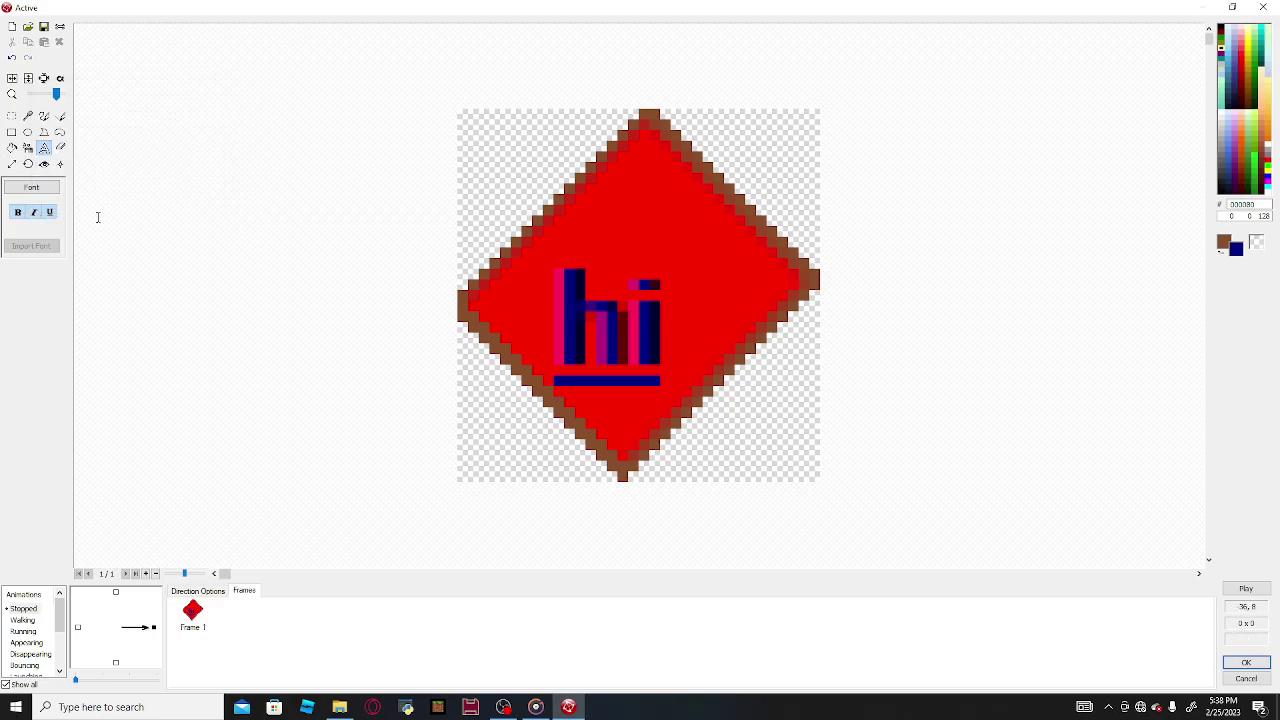
{"action": "left_click", "coordinate": [12, 58]}
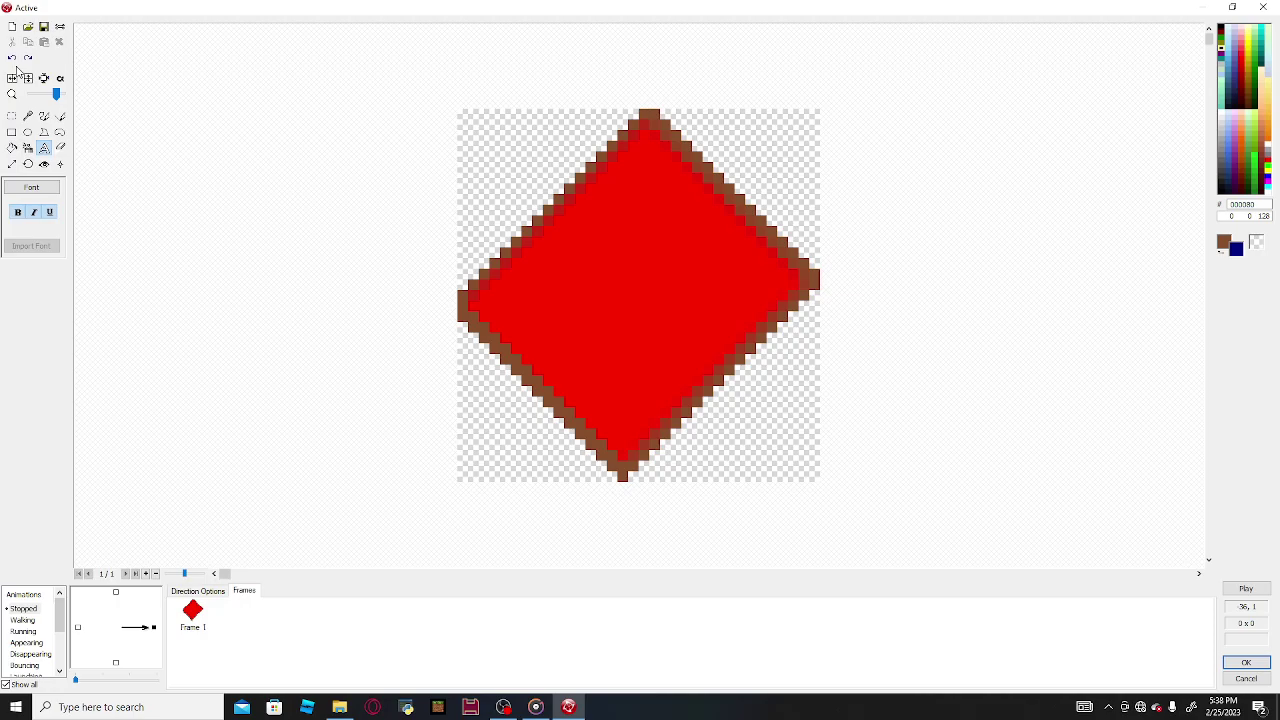
{"action": "left_click", "coordinate": [503, 707]}
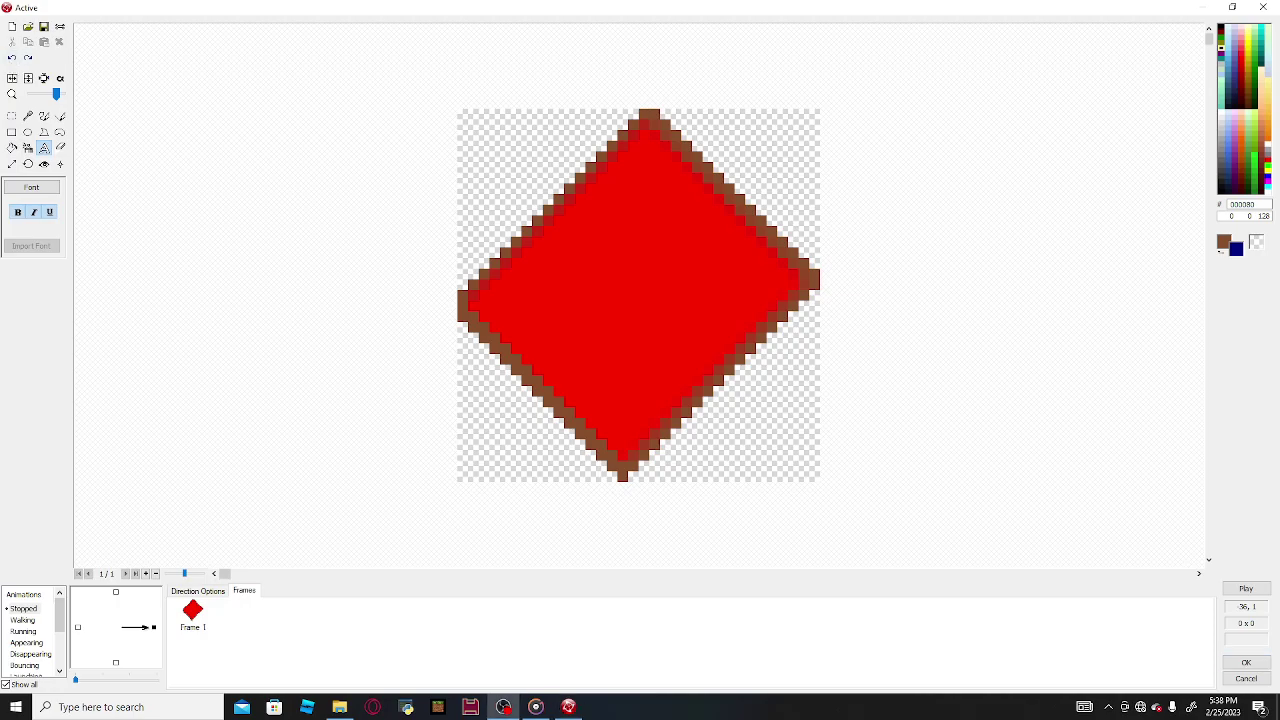
{"action": "left_click", "coordinate": [593, 274]}
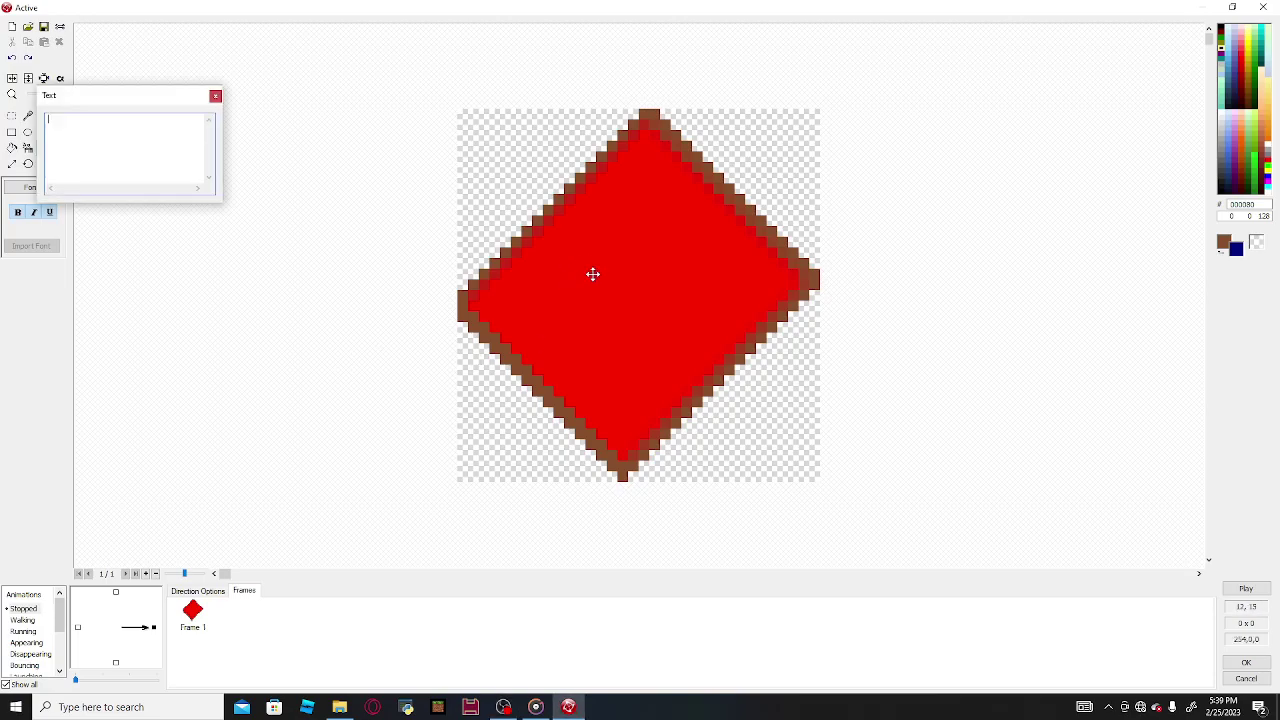
{"action": "type", "text": "hi"}
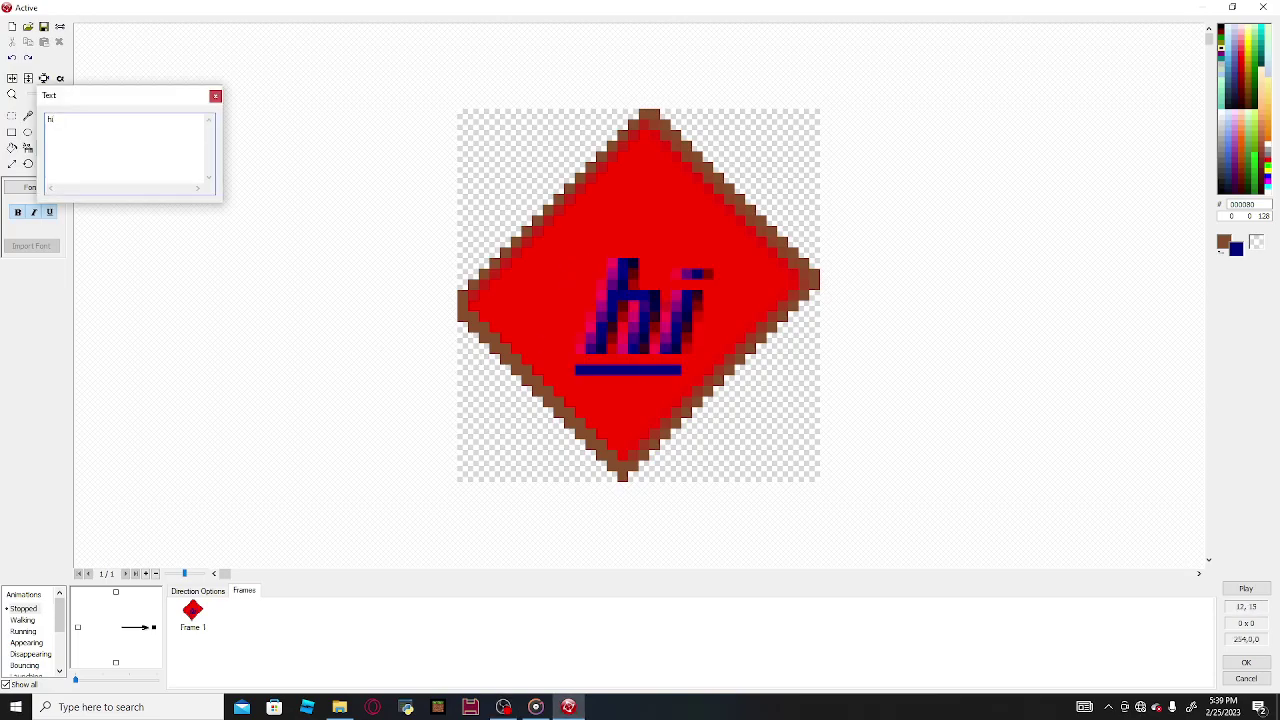
{"action": "left_click", "coordinate": [215, 96]}
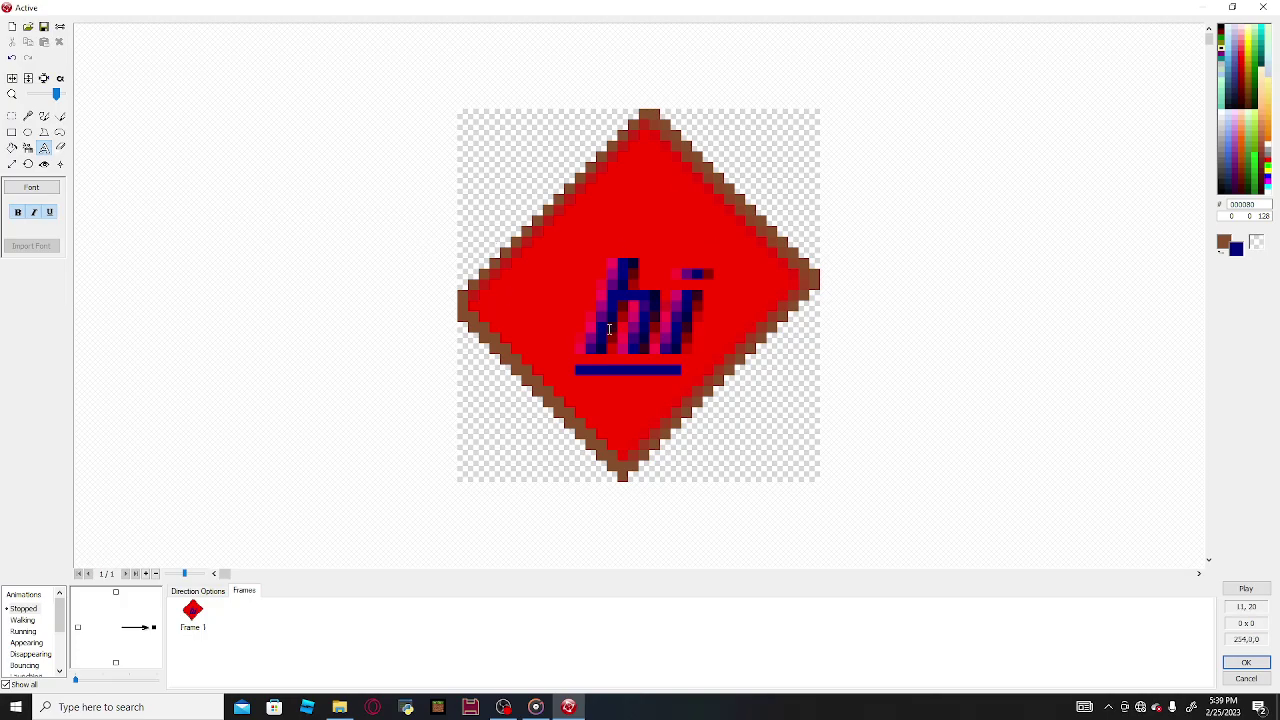
{"action": "left_click", "coordinate": [44, 194]}
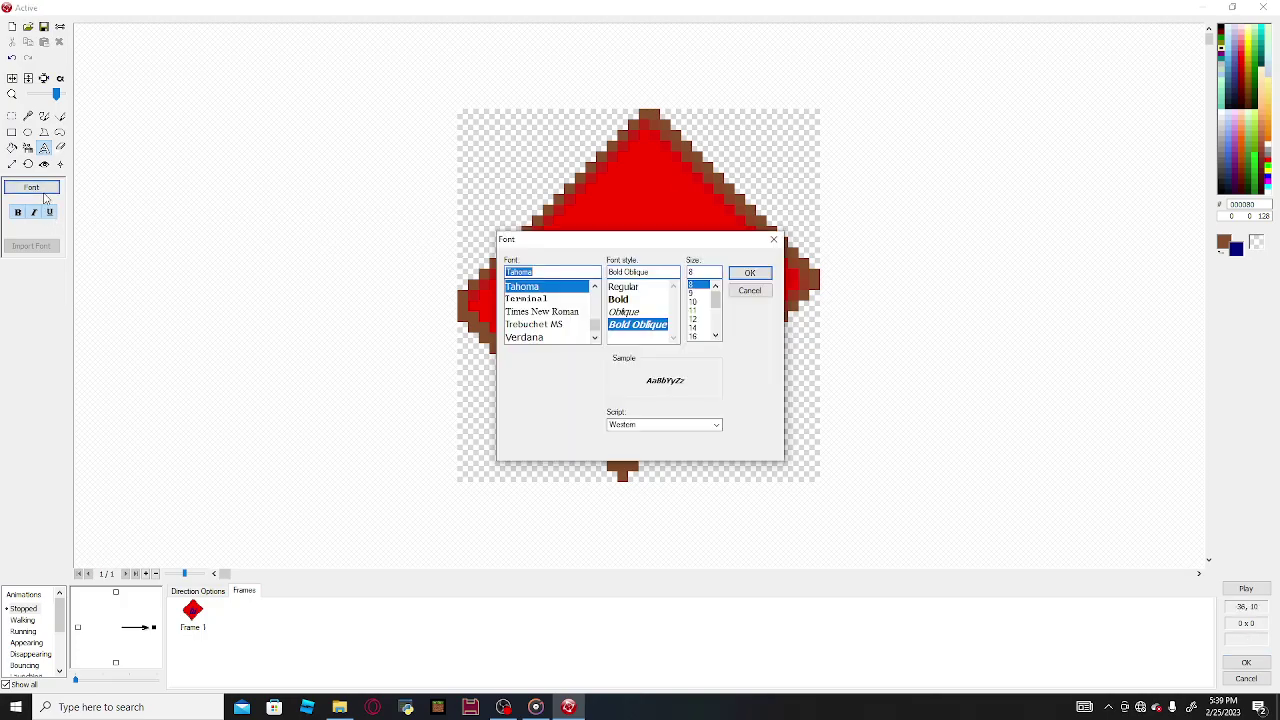
{"action": "scroll", "coordinate": [557, 311], "scroll_direction": "down", "scroll_amount": 2}
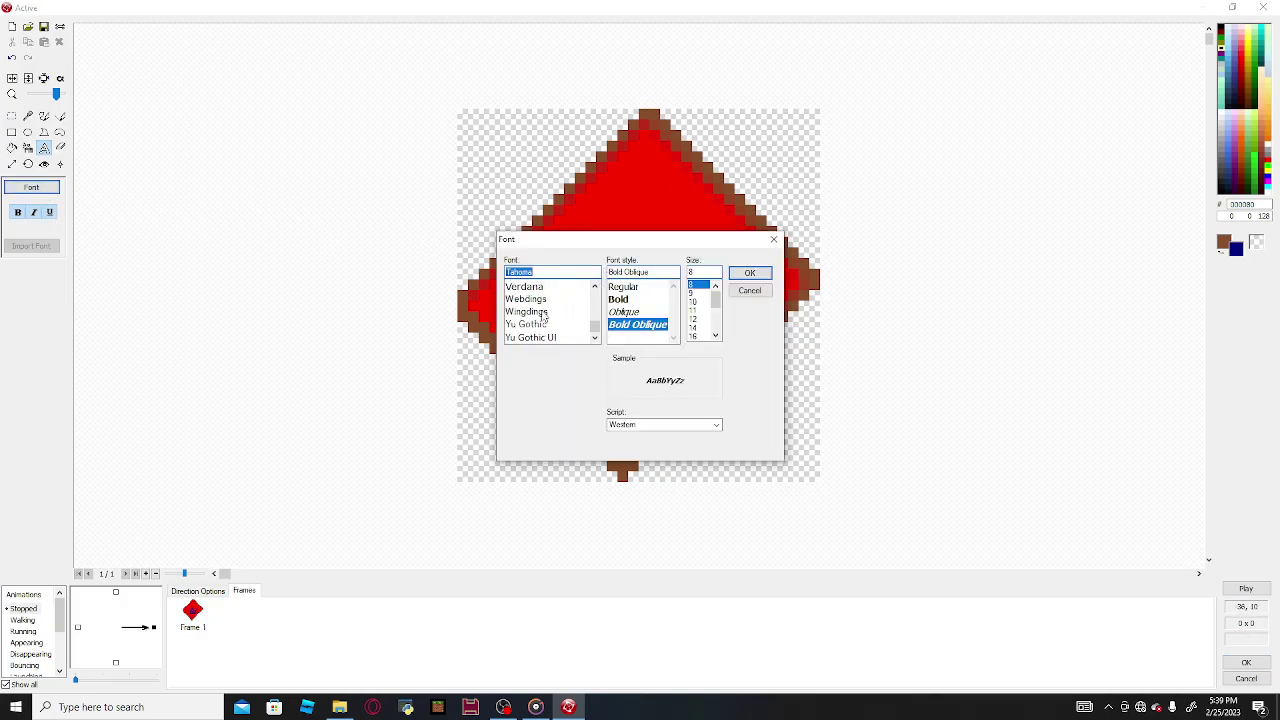
{"action": "scroll", "coordinate": [542, 319], "scroll_direction": "up", "scroll_amount": 10}
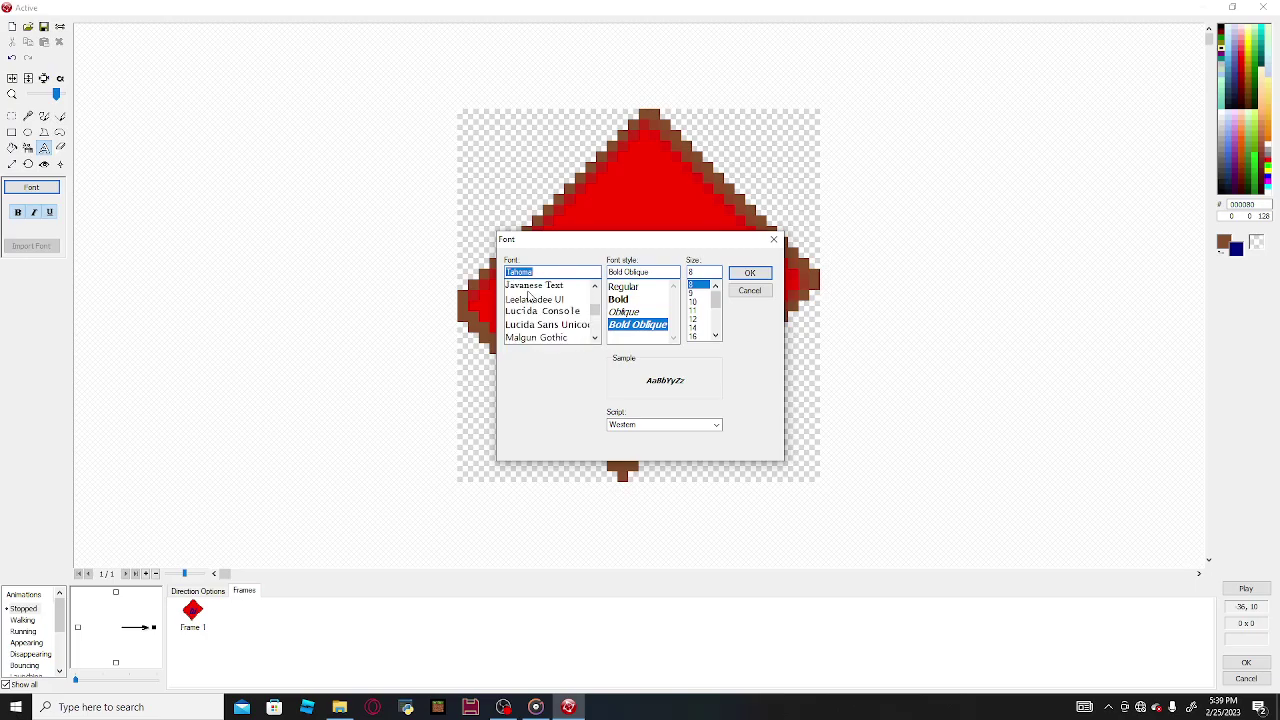
{"action": "scroll", "coordinate": [529, 296], "scroll_direction": "up", "scroll_amount": 5}
{"action": "left_click", "coordinate": [618, 299]}
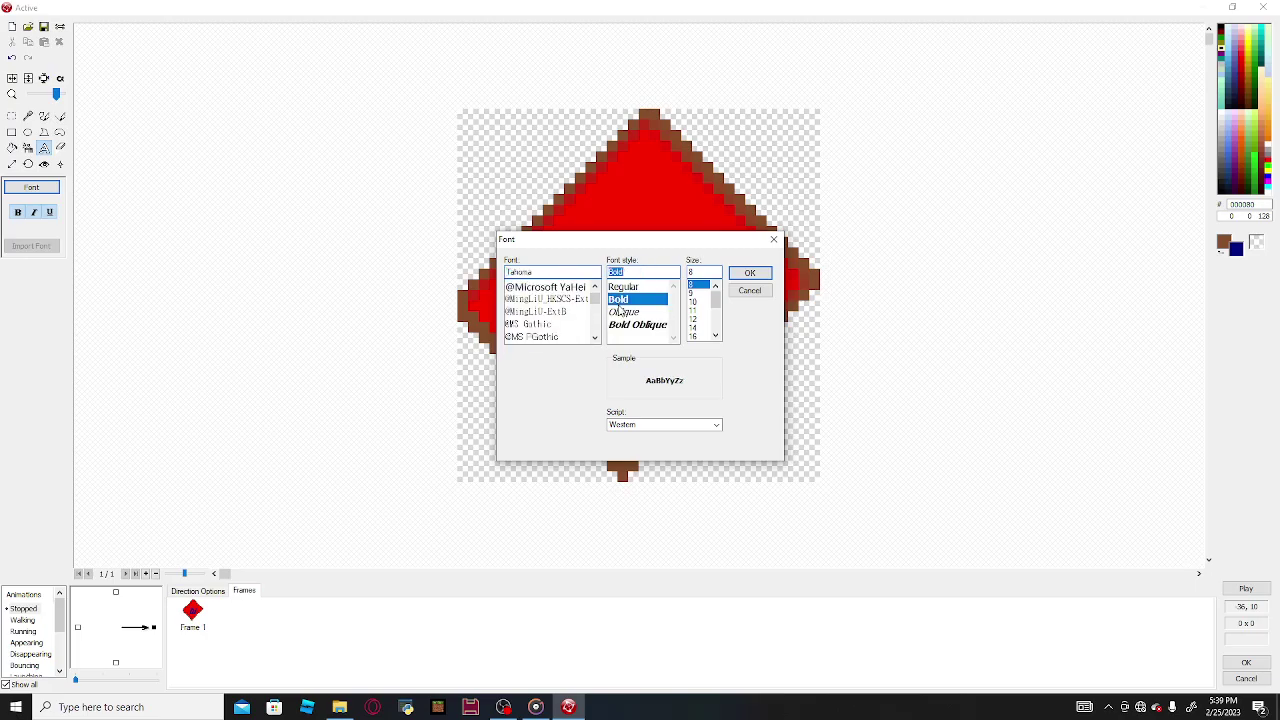
{"action": "left_click", "coordinate": [615, 311]}
{"action": "left_click", "coordinate": [622, 287]}
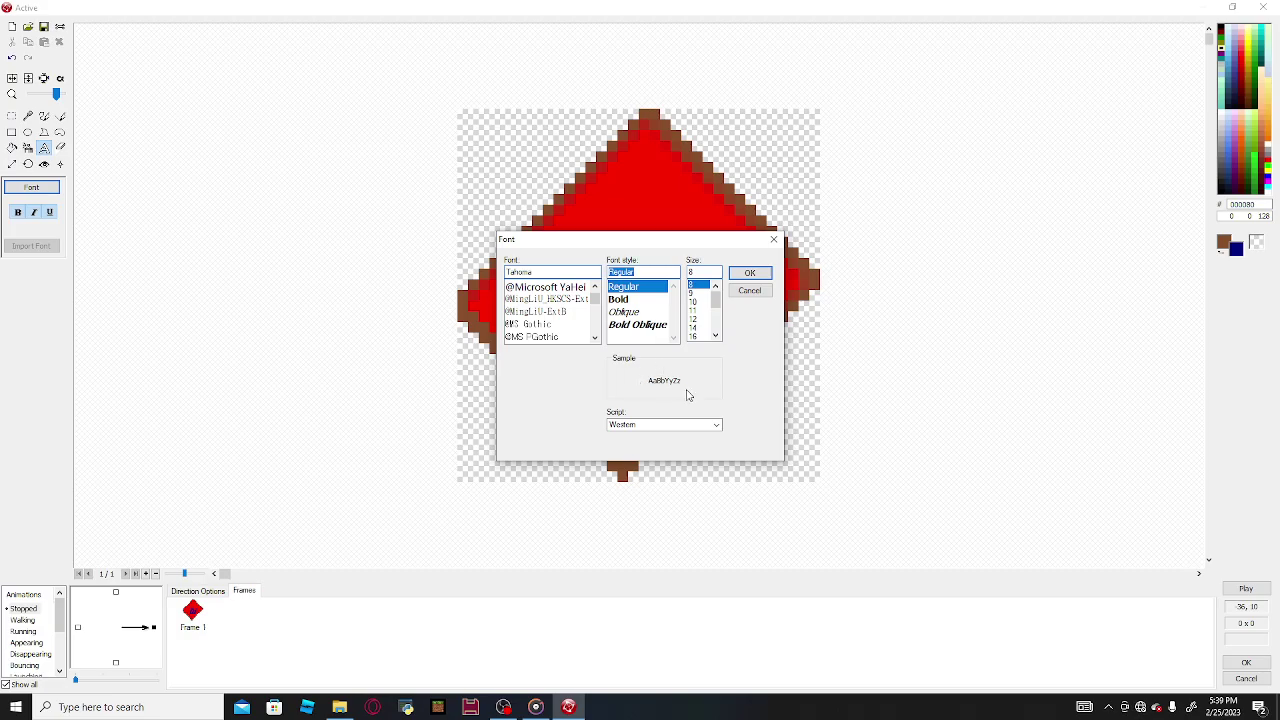
{"action": "key", "text": "shift+Tab"}
{"action": "key", "text": "Down"}
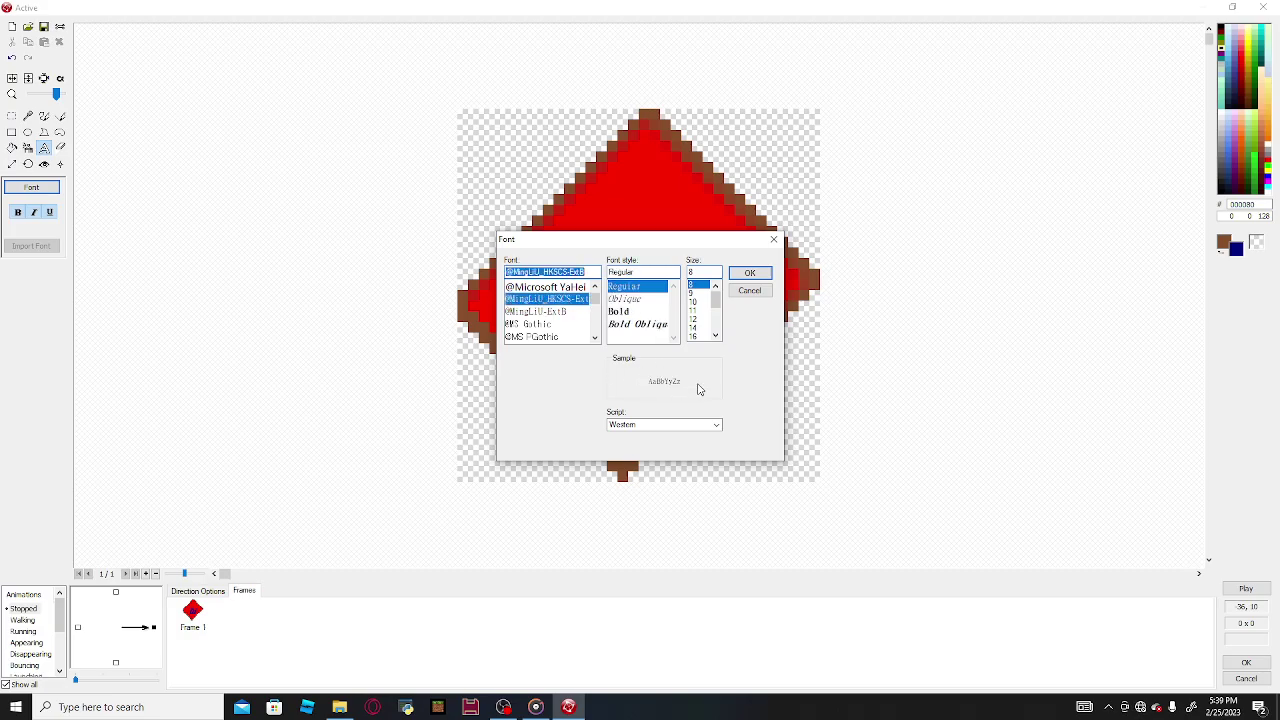
{"action": "left_click", "coordinate": [546, 323]}
{"action": "left_click", "coordinate": [698, 336]}
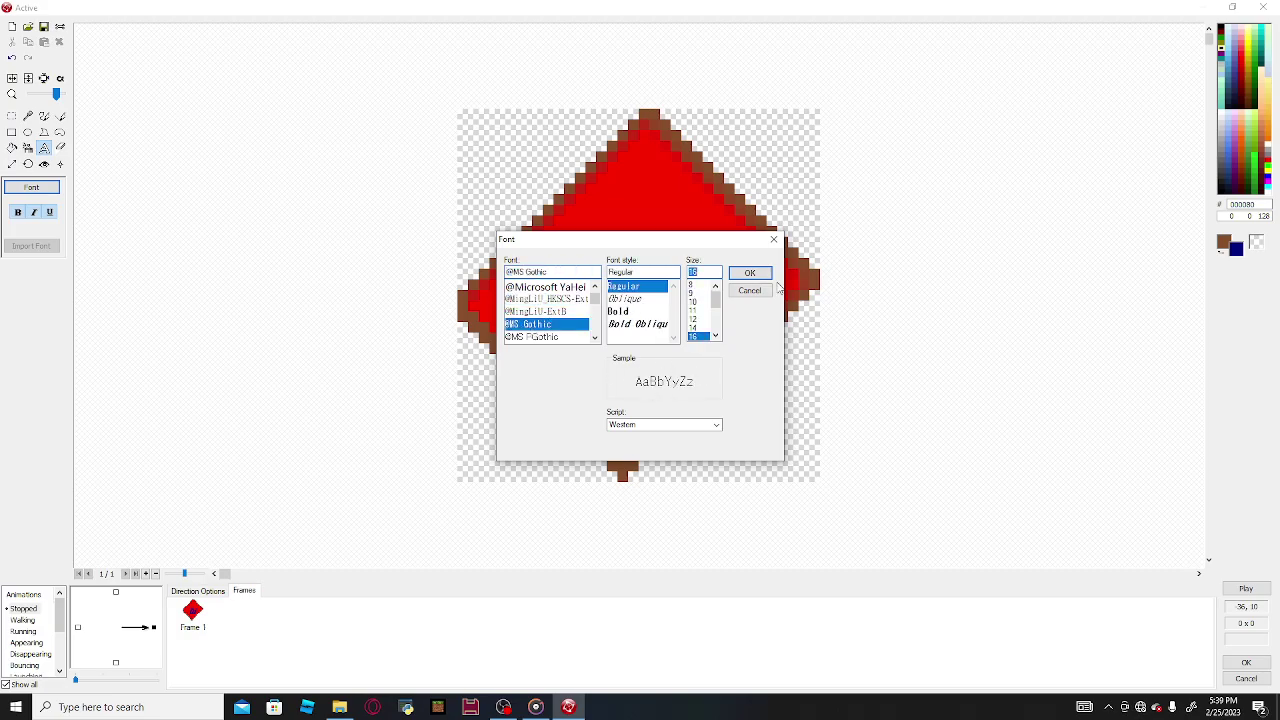
{"action": "left_click", "coordinate": [750, 273]}
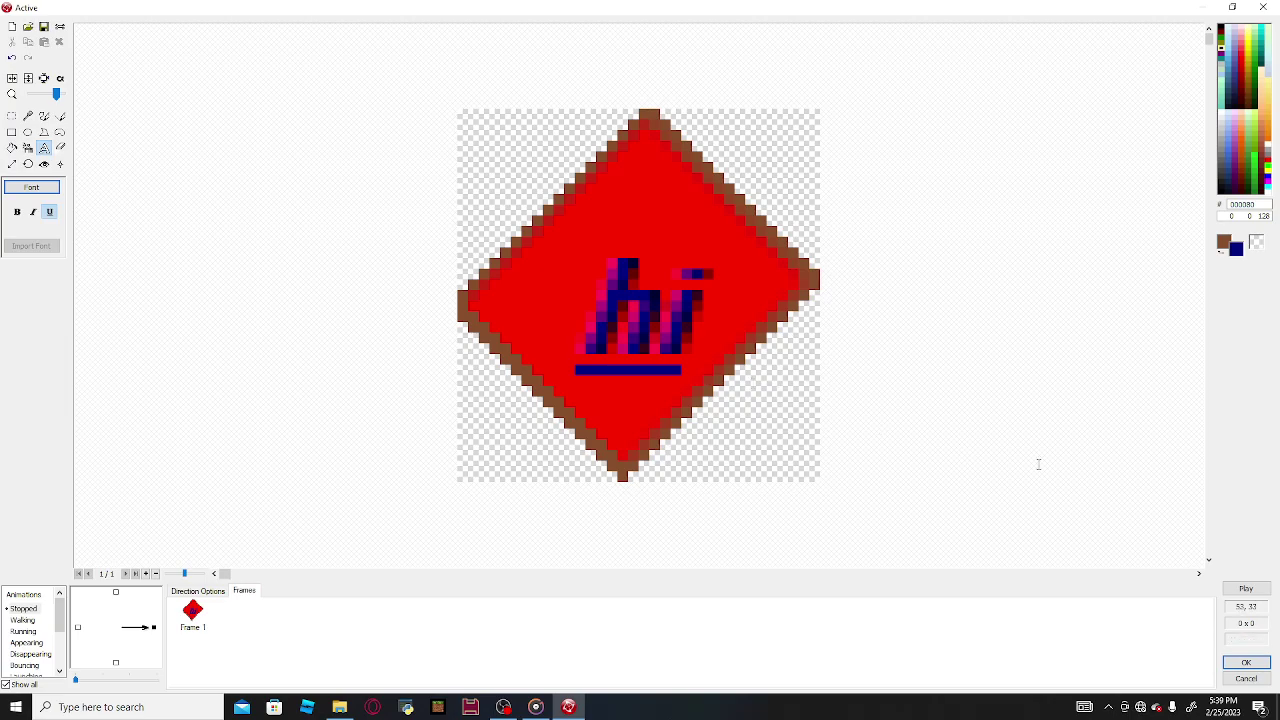
Step: Try enlarging the image with the Resize tool, then undo the result
{"action": "left_click", "coordinate": [12, 163]}
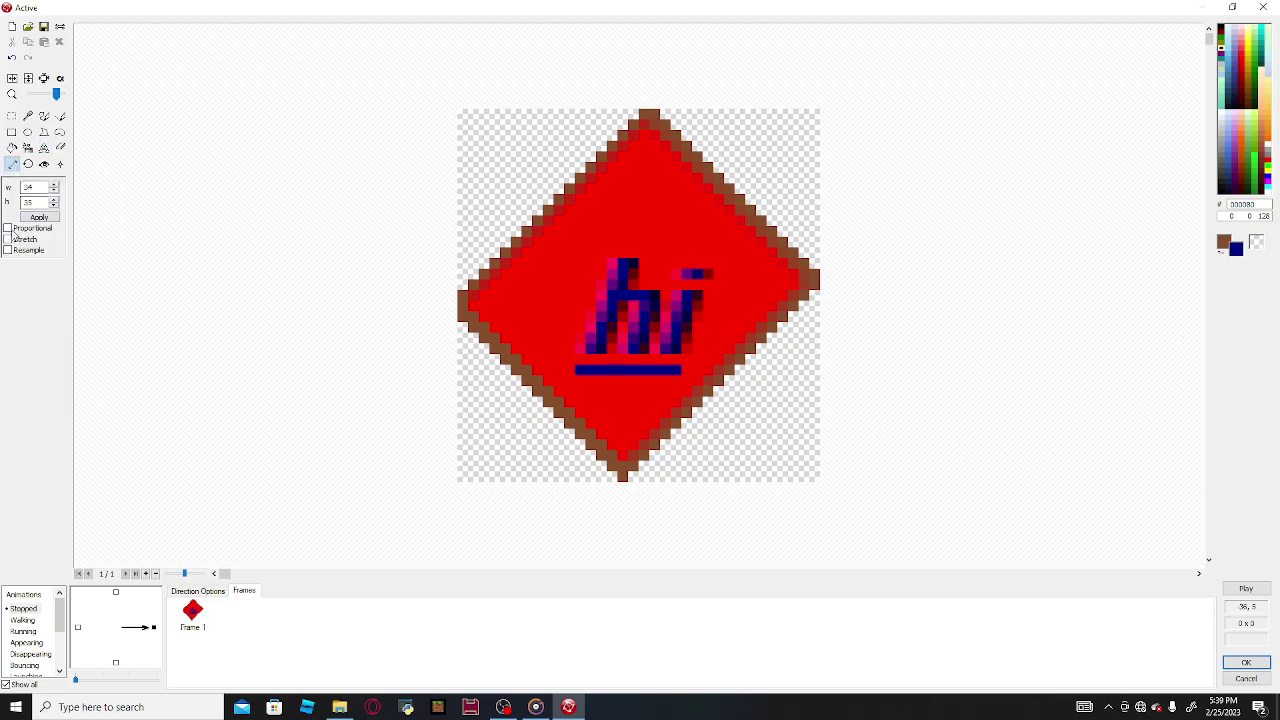
{"action": "left_click", "coordinate": [55, 186]}
{"action": "left_click", "coordinate": [55, 186]}
{"action": "left_click", "coordinate": [54, 199]}
{"action": "left_click", "coordinate": [39, 217]}
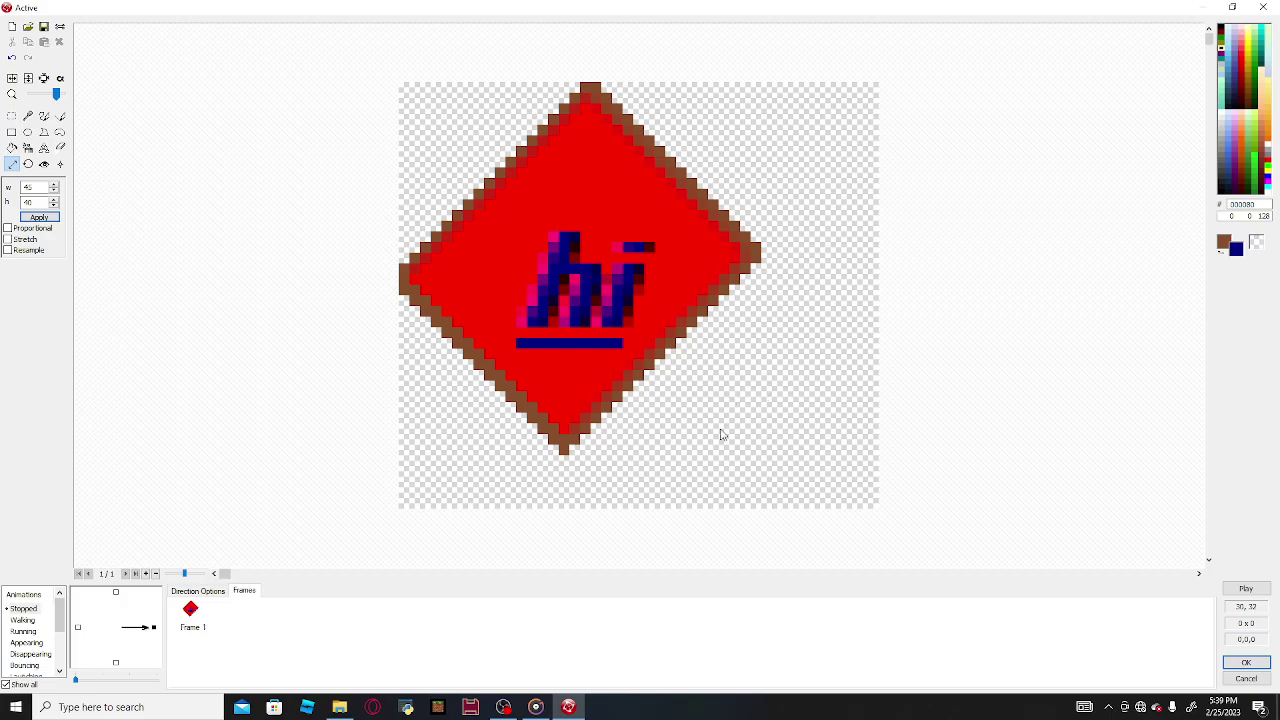
{"action": "left_click", "coordinate": [12, 60]}
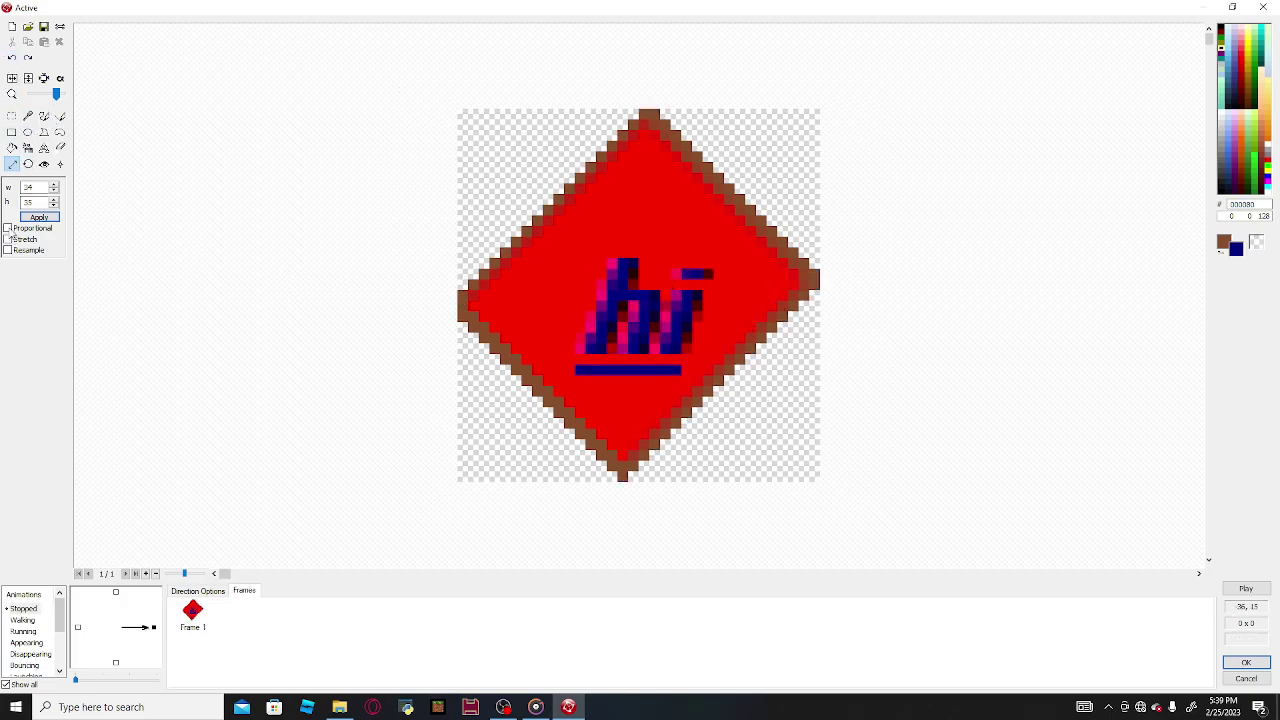
Step: Resize the image with Proportional and Stretch on to 70 by 72 pixels
{"action": "left_click", "coordinate": [10, 232]}
{"action": "left_click", "coordinate": [55, 188]}
{"action": "left_click", "coordinate": [39, 217]}
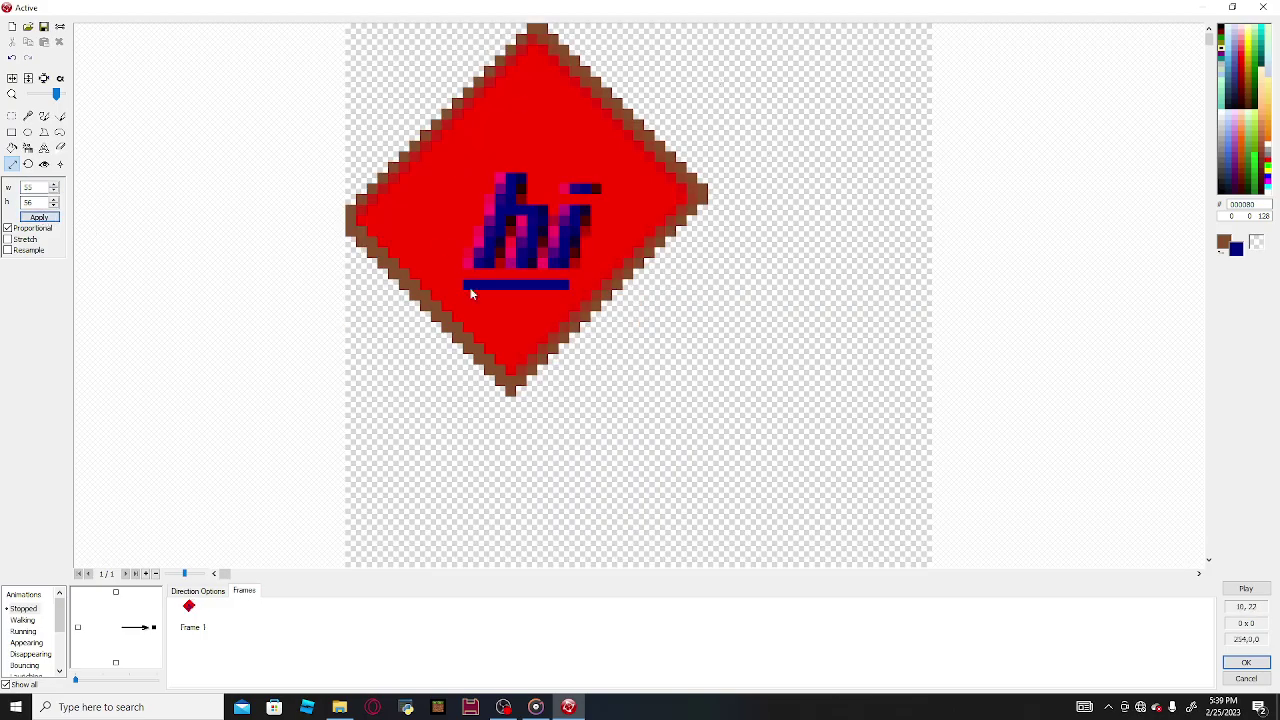
{"action": "left_click", "coordinate": [12, 60]}
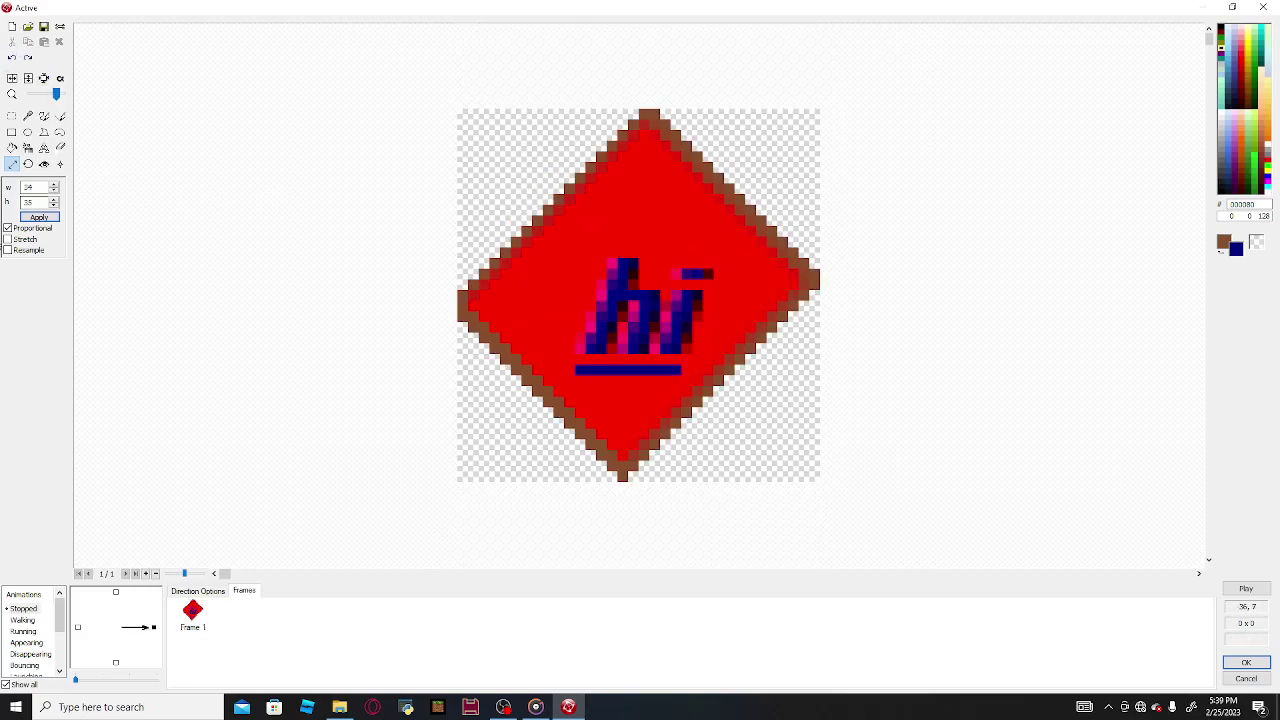
{"action": "left_click", "coordinate": [7, 240]}
{"action": "left_click", "coordinate": [39, 217]}
{"action": "left_click", "coordinate": [54, 188]}
{"action": "left_click", "coordinate": [54, 188]}
{"action": "left_click", "coordinate": [39, 217]}
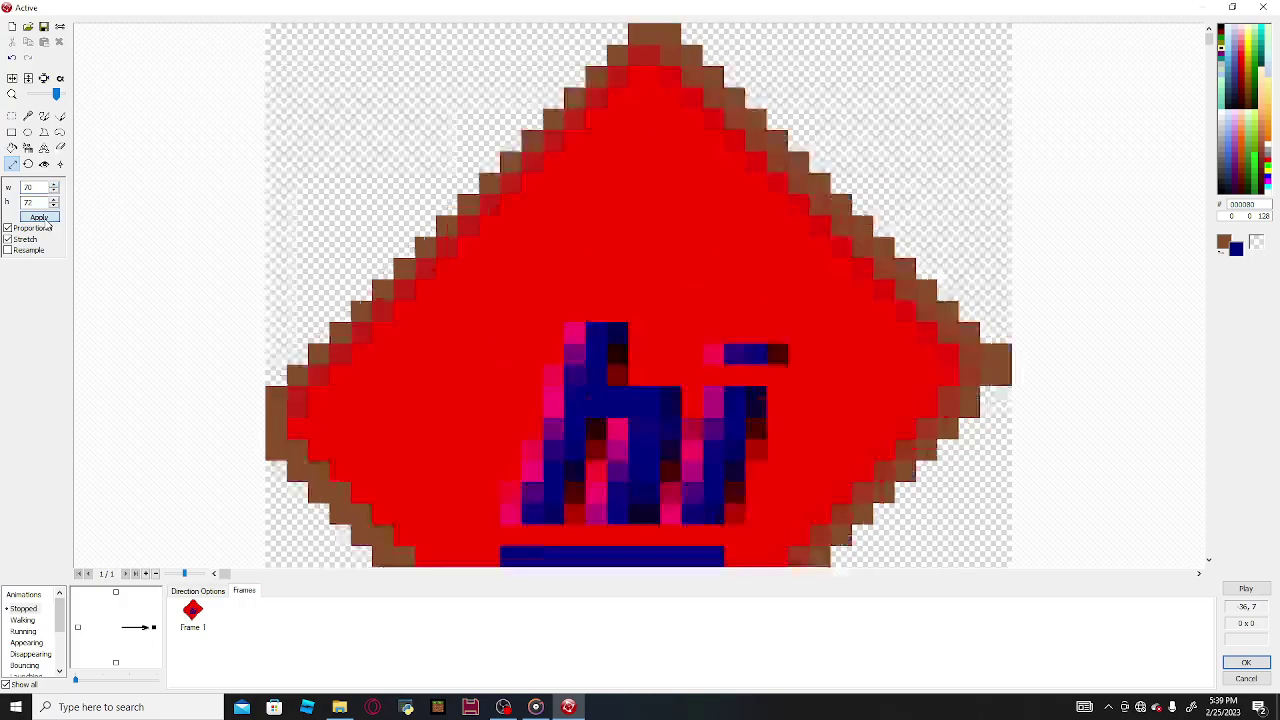
{"action": "scroll", "coordinate": [674, 332], "scroll_direction": "down", "scroll_amount": 1}
{"action": "scroll", "coordinate": [674, 332], "scroll_direction": "down", "scroll_amount": 2}
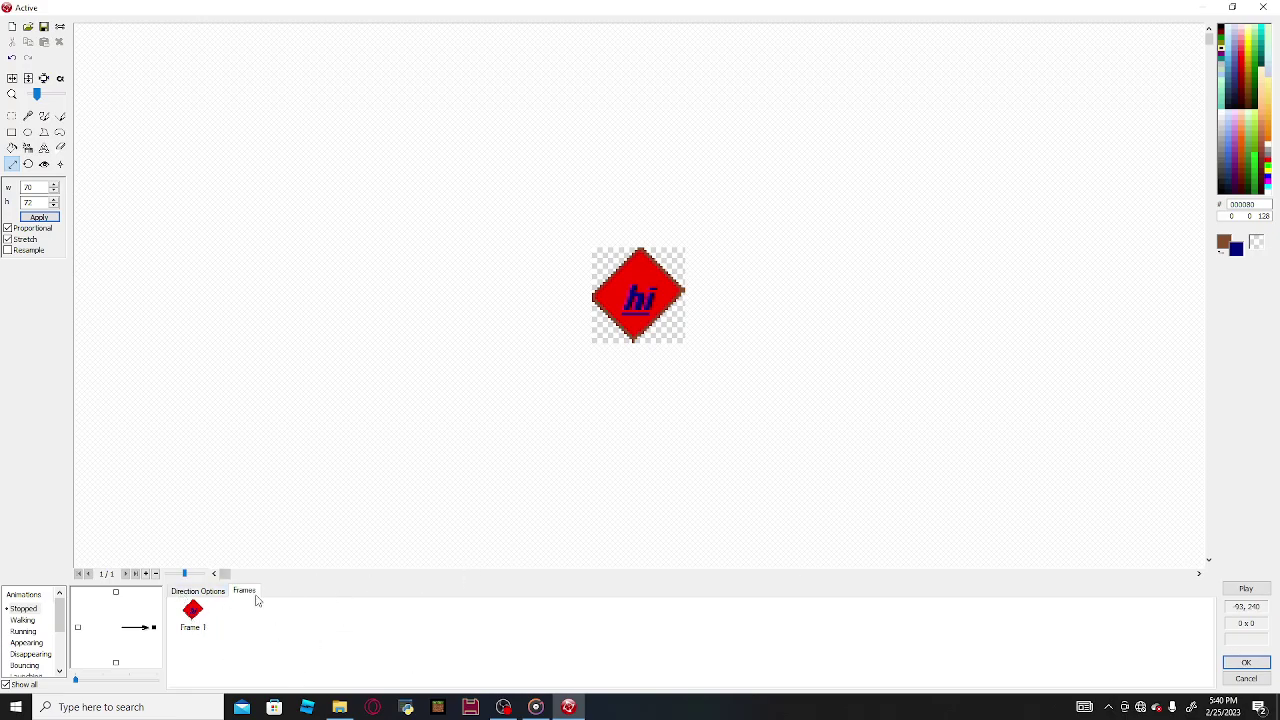
Step: Add extra frames after Frame 1, then delete Frames 2–4 again
{"action": "left_click", "coordinate": [198, 617]}
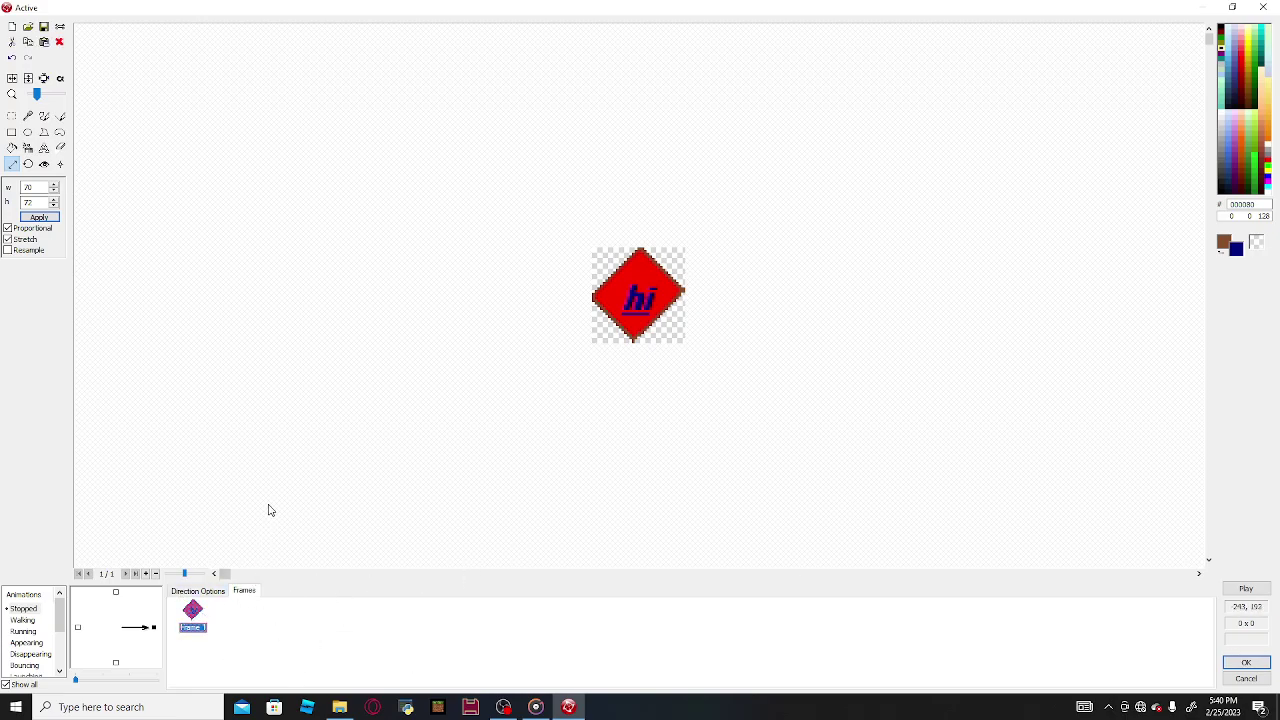
{"action": "left_click", "coordinate": [210, 632]}
{"action": "double_click", "coordinate": [229, 610]}
{"action": "double_click", "coordinate": [302, 627]}
{"action": "double_click", "coordinate": [369, 621]}
{"action": "left_click", "coordinate": [345, 608]}
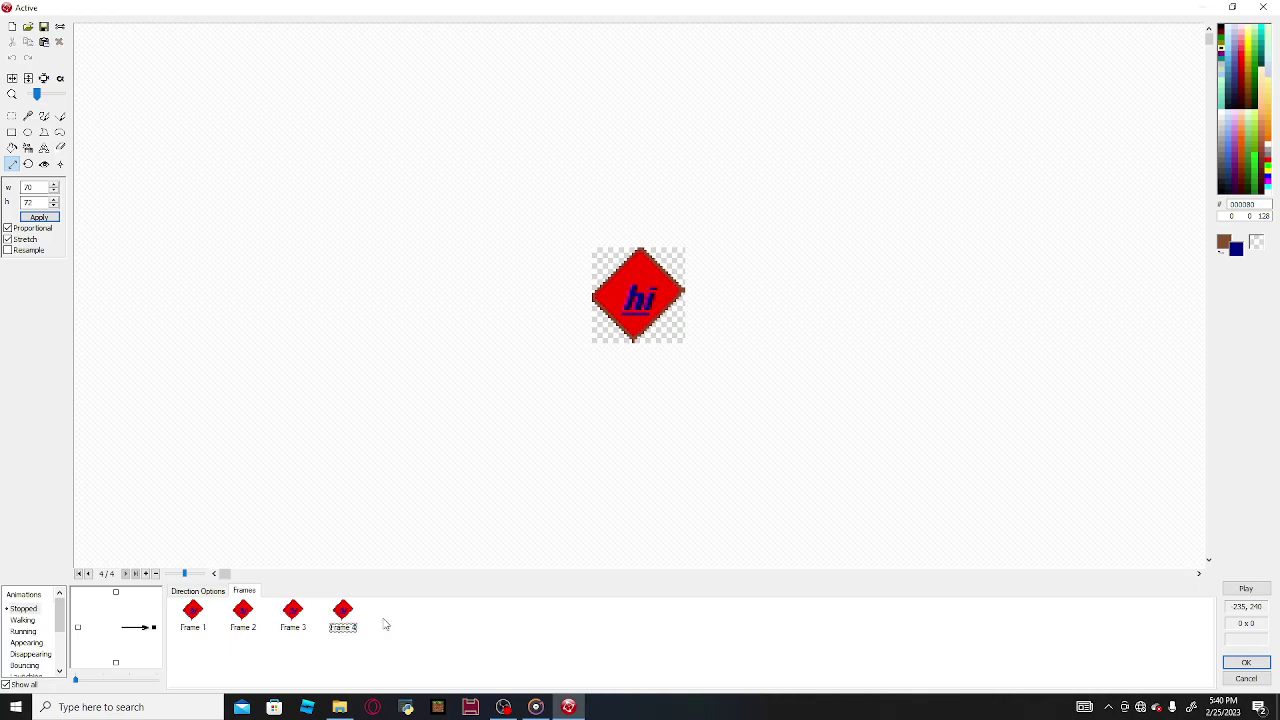
{"action": "left_click_drag", "start_coordinate": [386, 623], "coordinate": [251, 557]}
{"action": "key", "text": "Delete"}
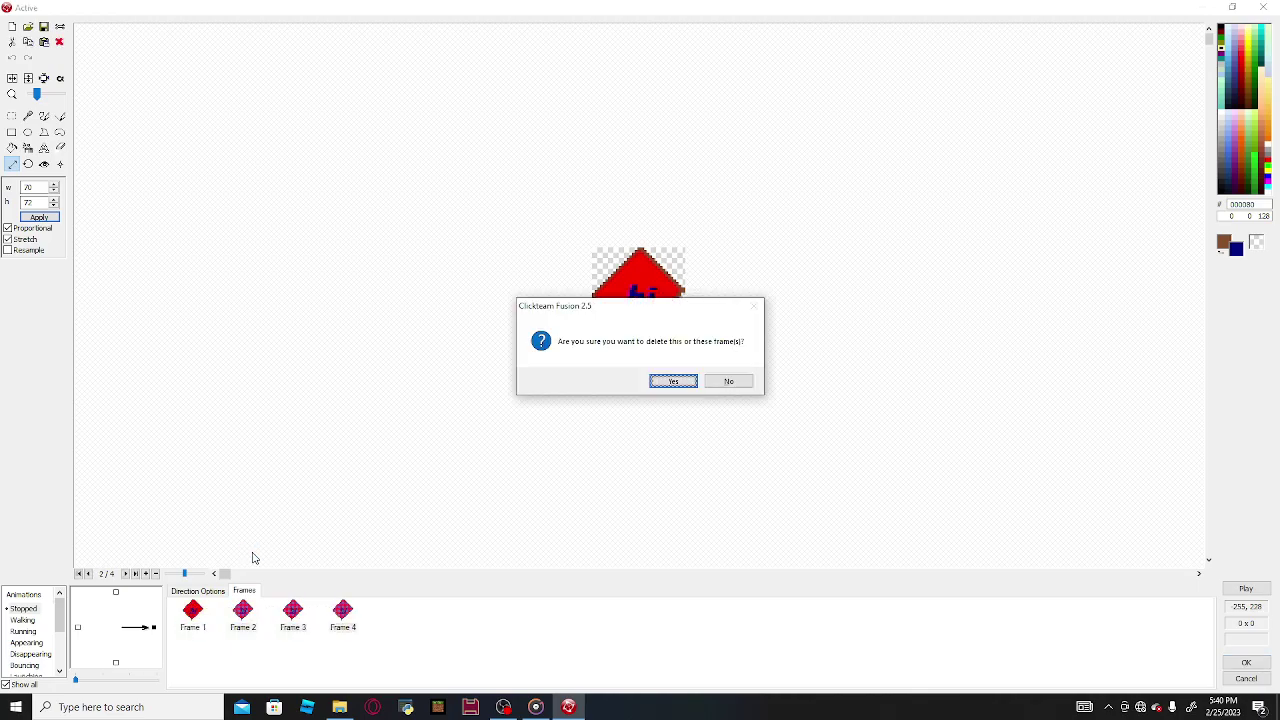
{"action": "key", "text": "Return"}
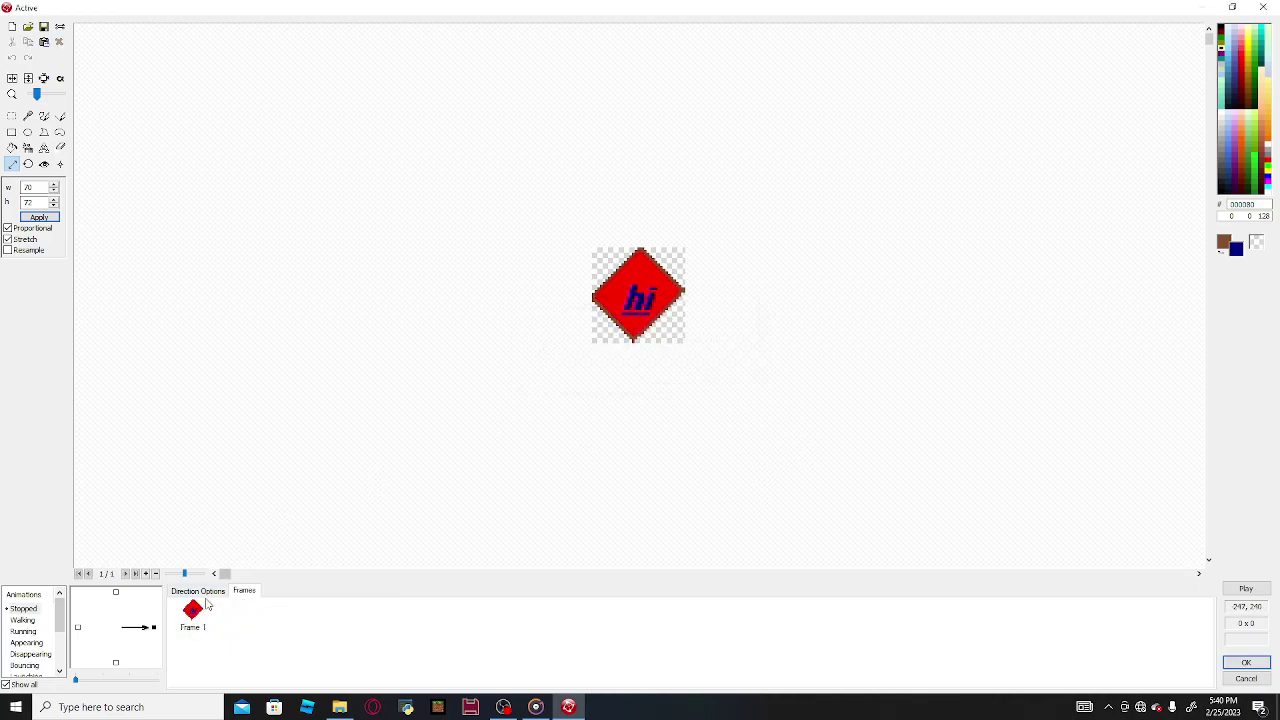
Step: Generate a 12-frame clockwise rotation from Frame 1
{"action": "left_click", "coordinate": [193, 615]}
{"action": "right_click", "coordinate": [191, 618]}
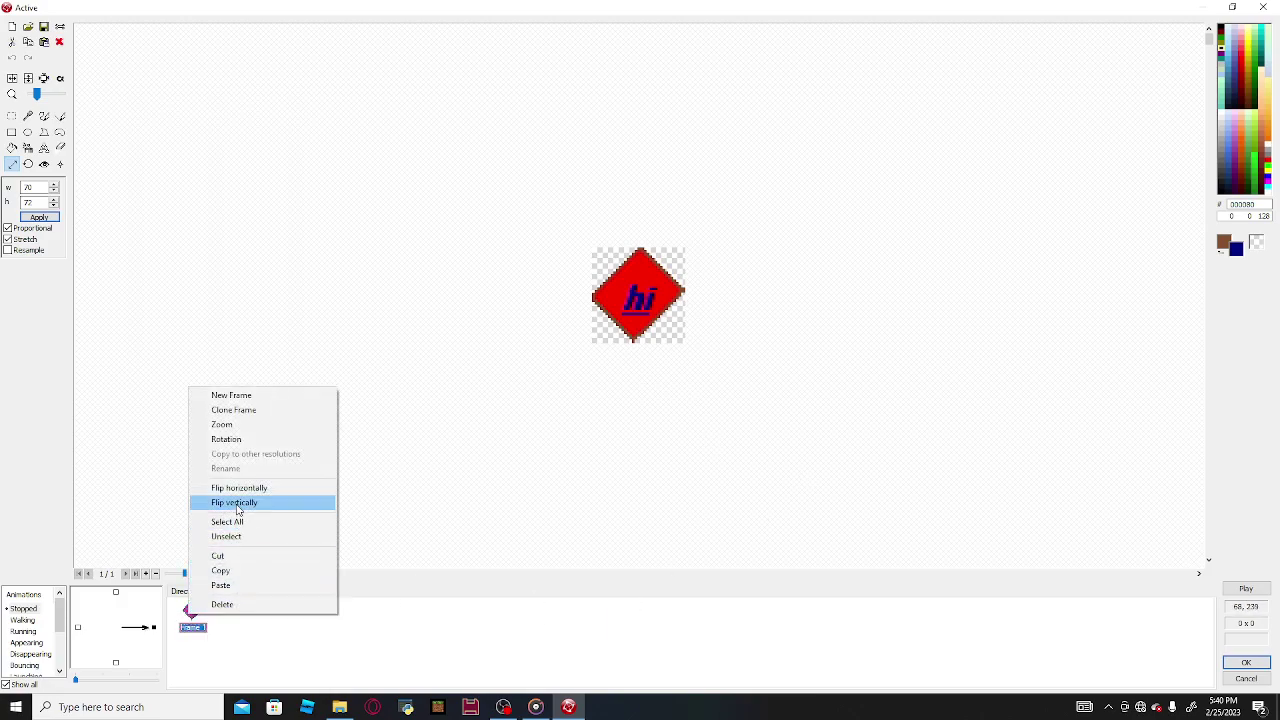
{"action": "left_click", "coordinate": [238, 440]}
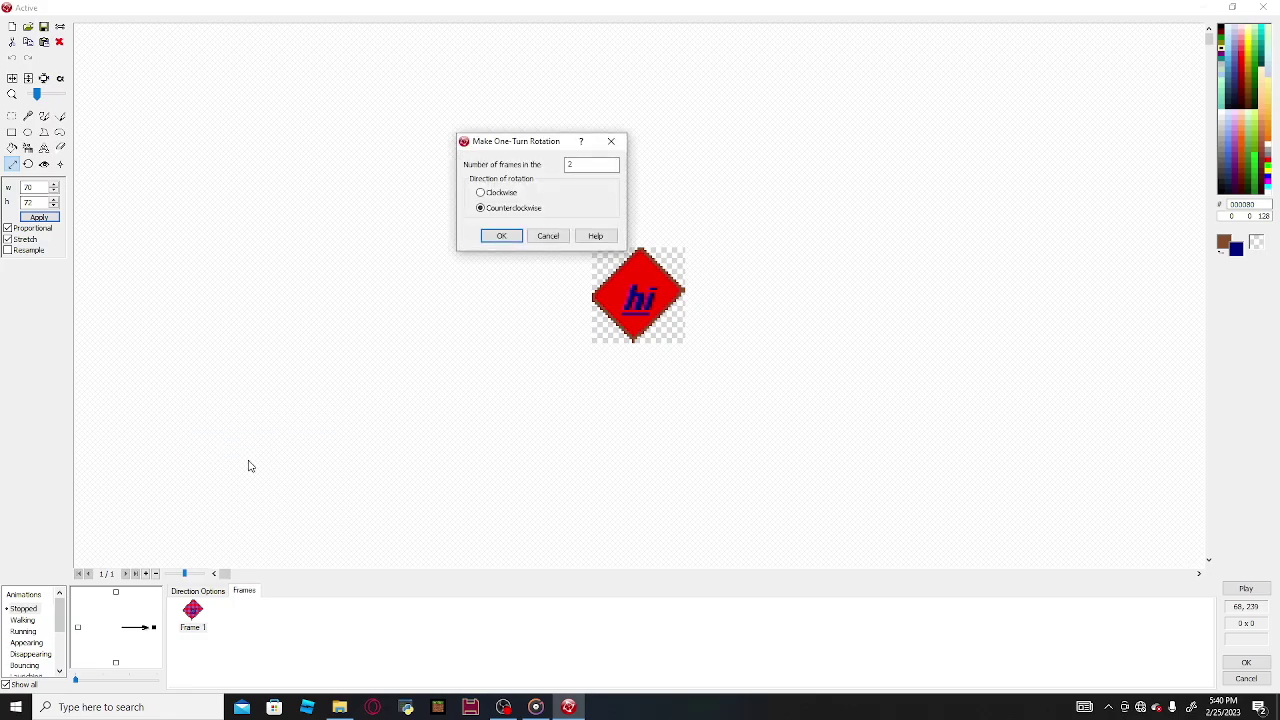
{"action": "left_click", "coordinate": [490, 194]}
{"action": "double_click", "coordinate": [569, 166]}
{"action": "type", "text": "12"}
{"action": "left_click", "coordinate": [501, 235]}
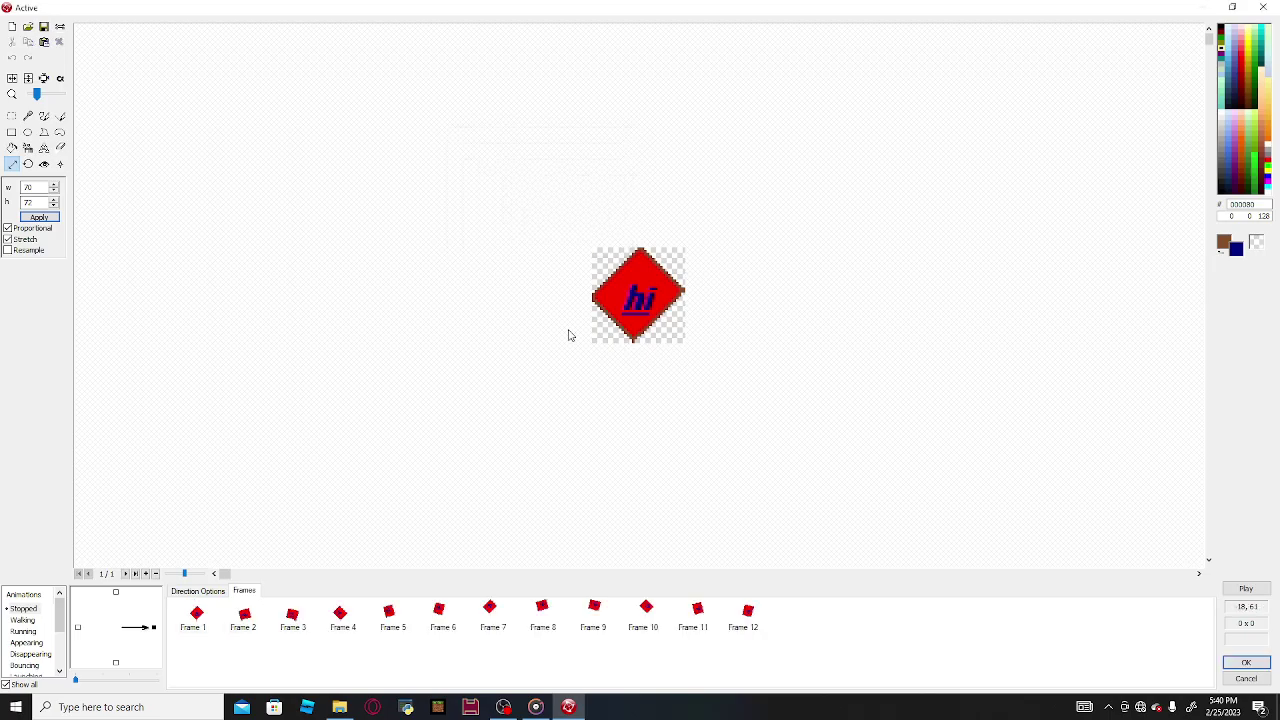
Step: Centre the hot spot and the action point on the image with Quick Move
{"action": "left_click", "coordinate": [44, 164]}
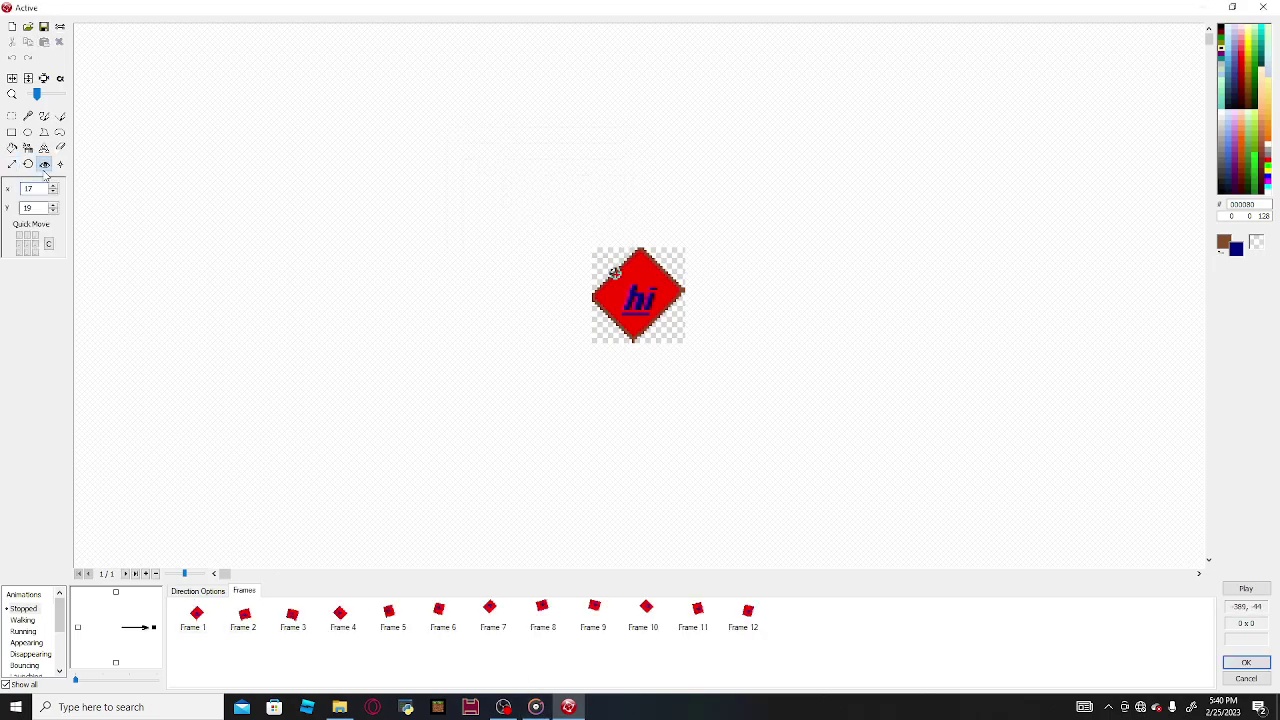
{"action": "left_click", "coordinate": [28, 244]}
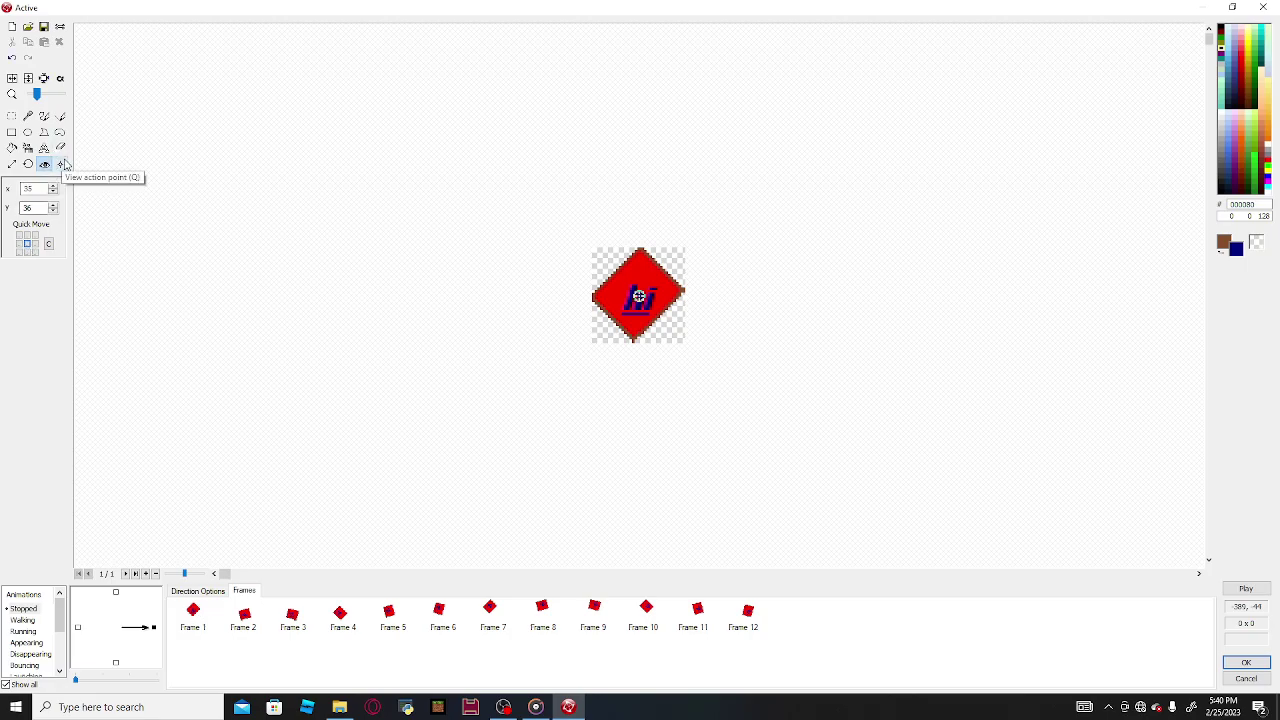
{"action": "left_click", "coordinate": [62, 164]}
{"action": "left_click", "coordinate": [28, 244]}
{"action": "left_click", "coordinate": [44, 164]}
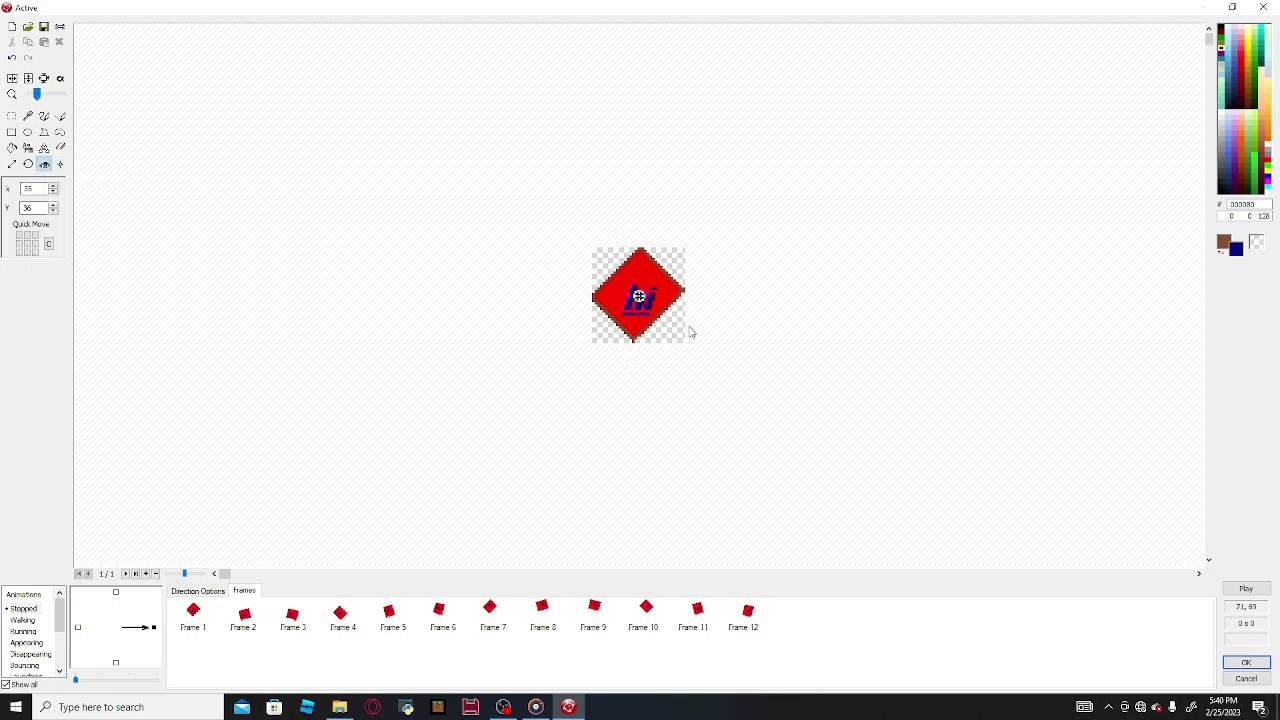
{"action": "left_click", "coordinate": [61, 168]}
Step: Turn on Loop for the rotation animation and preview it playing
{"action": "left_click", "coordinate": [1255, 591]}
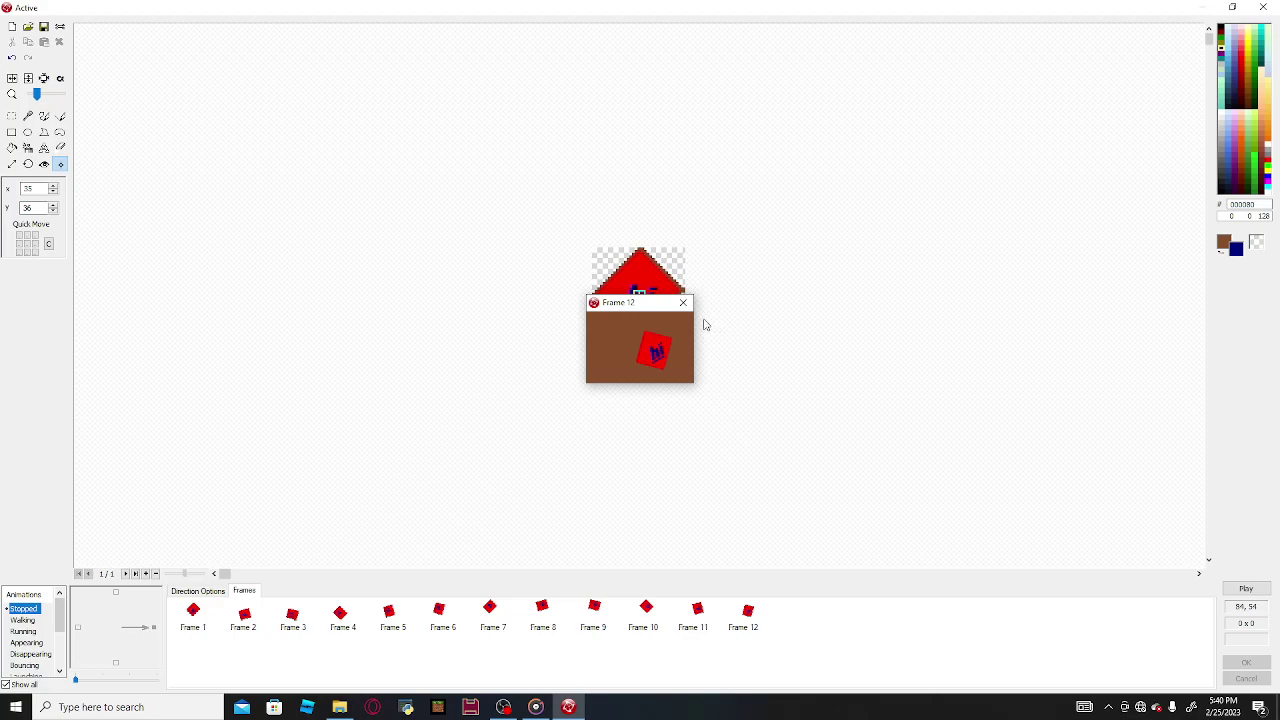
{"action": "left_click", "coordinate": [172, 592]}
{"action": "left_click", "coordinate": [271, 623]}
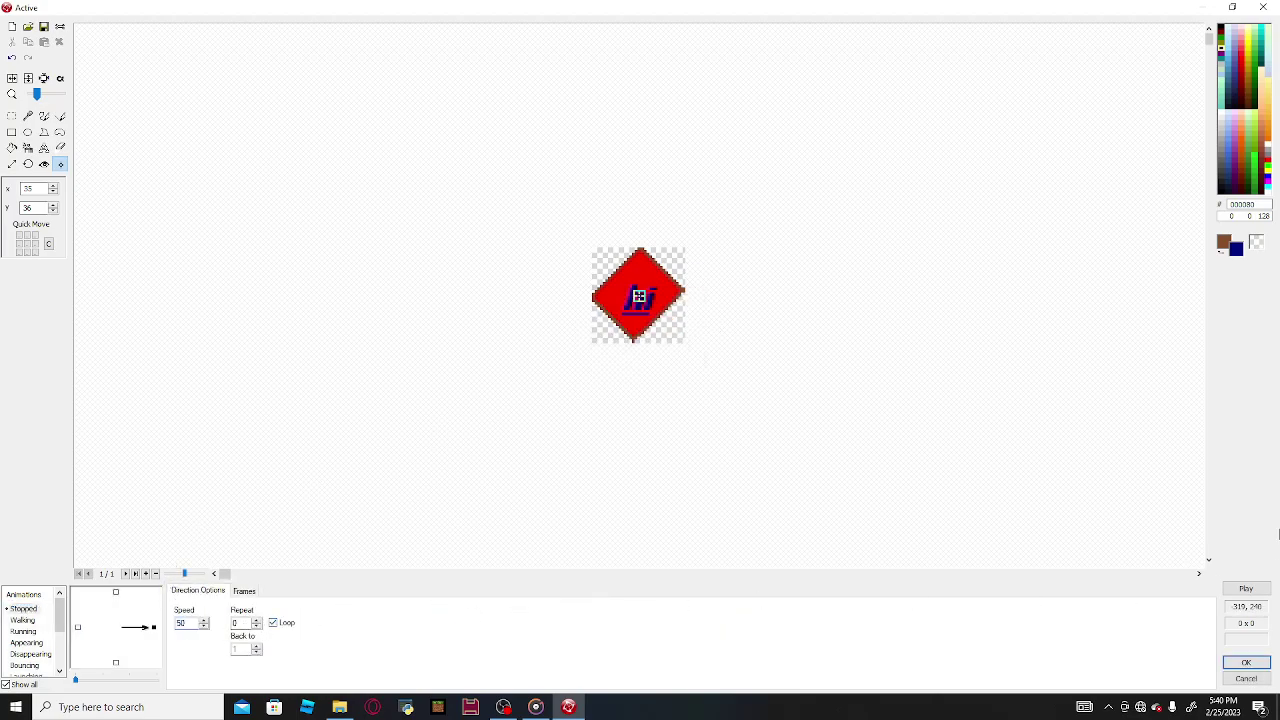
{"action": "left_click", "coordinate": [1246, 588]}
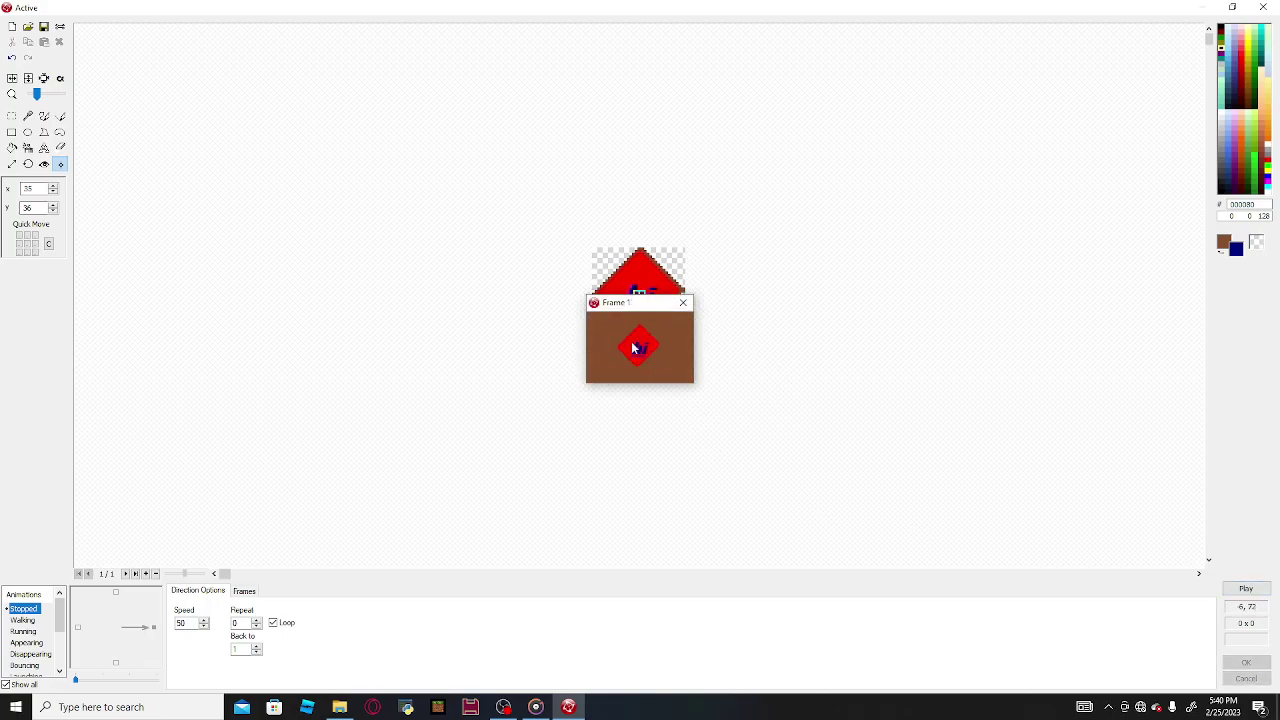
{"action": "left_click", "coordinate": [683, 302]}
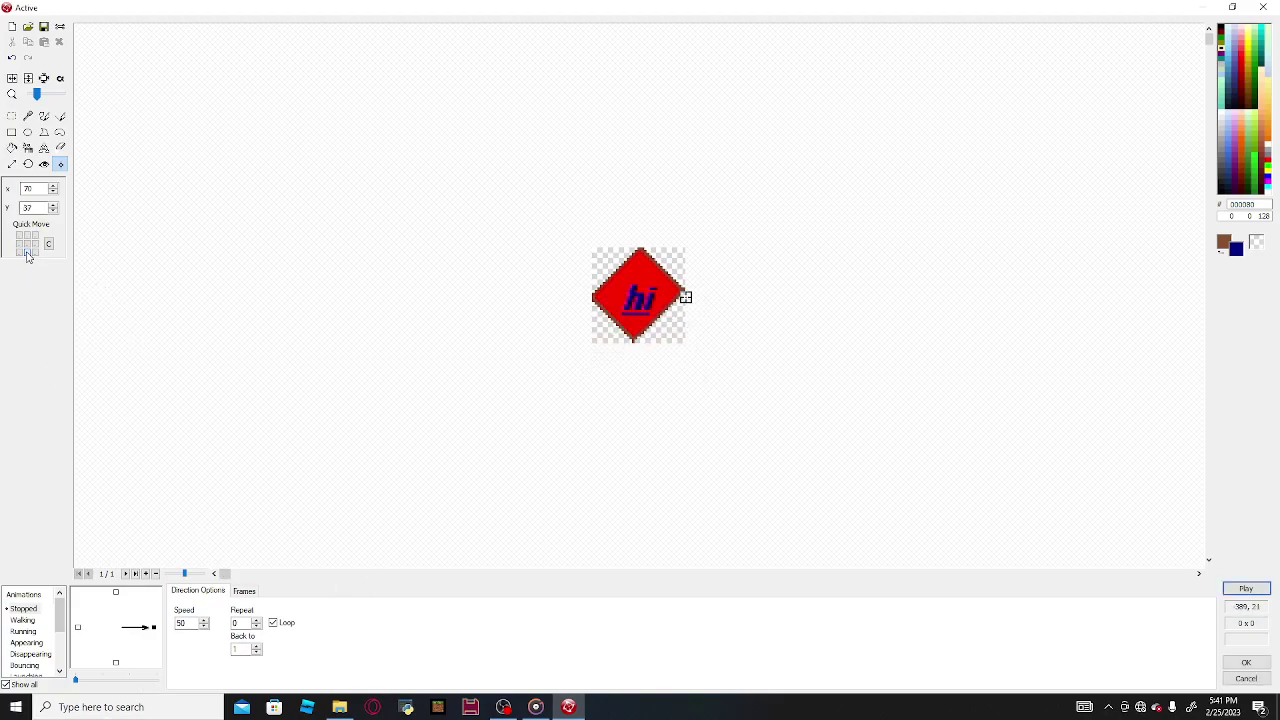
{"action": "left_click", "coordinate": [28, 244]}
{"action": "left_click", "coordinate": [244, 591]}
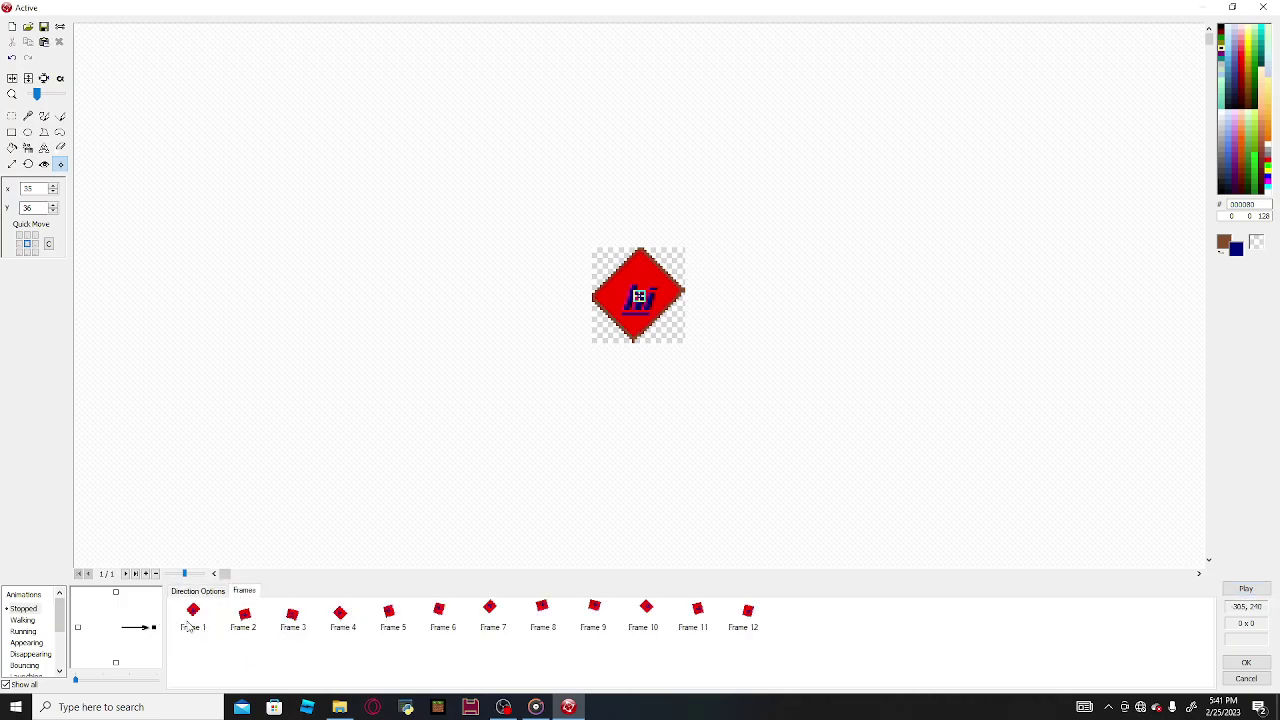
Step: Inspect the direction frames and the Running and Bouncing animations, allowing 16 directions
{"action": "left_click", "coordinate": [115, 600]}
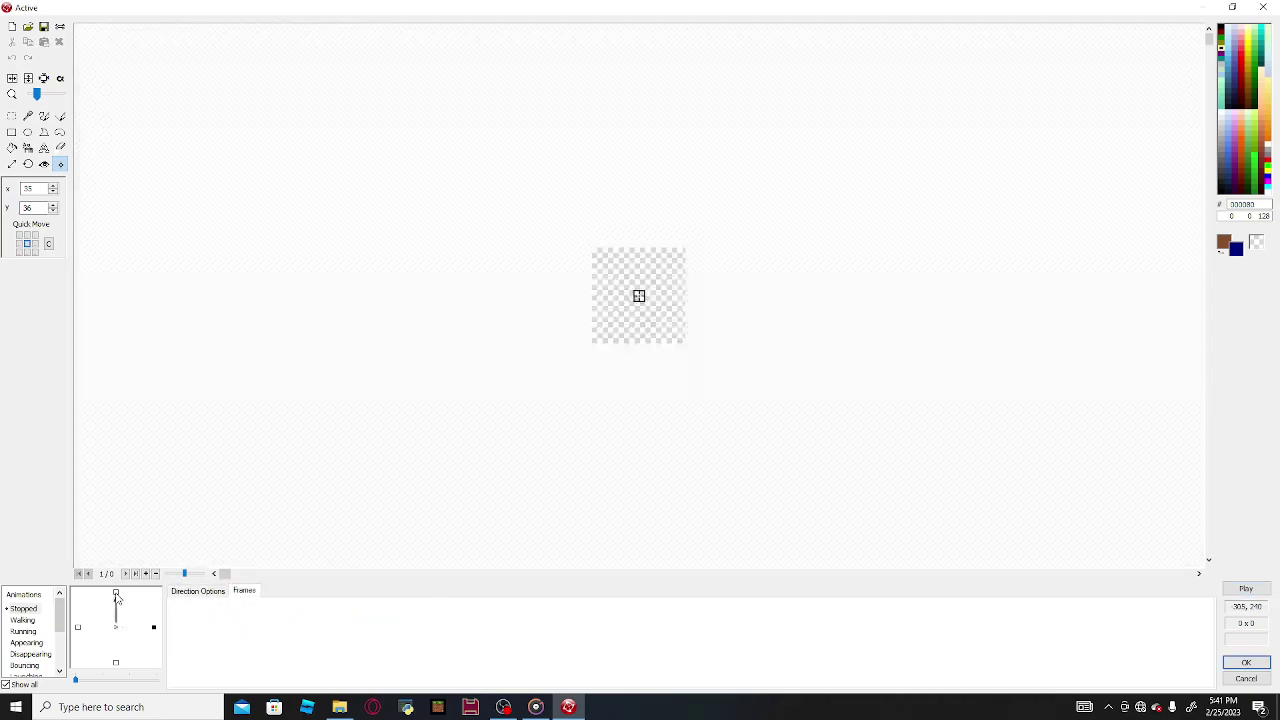
{"action": "left_click", "coordinate": [79, 627]}
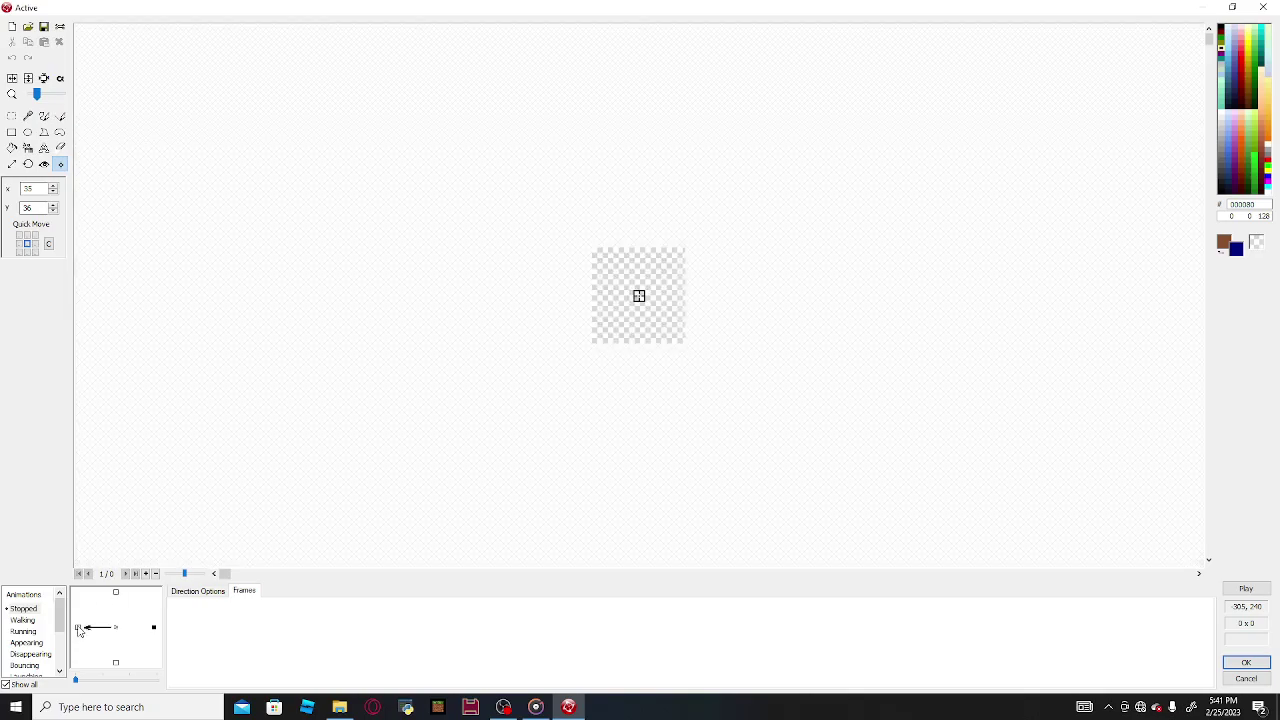
{"action": "left_click", "coordinate": [115, 662]}
{"action": "mouse_move", "coordinate": [76, 680]}
{"action": "left_mouse_down"}
{"action": "mouse_move", "coordinate": [160, 681]}
{"action": "mouse_move", "coordinate": [79, 681]}
{"action": "left_mouse_up"}
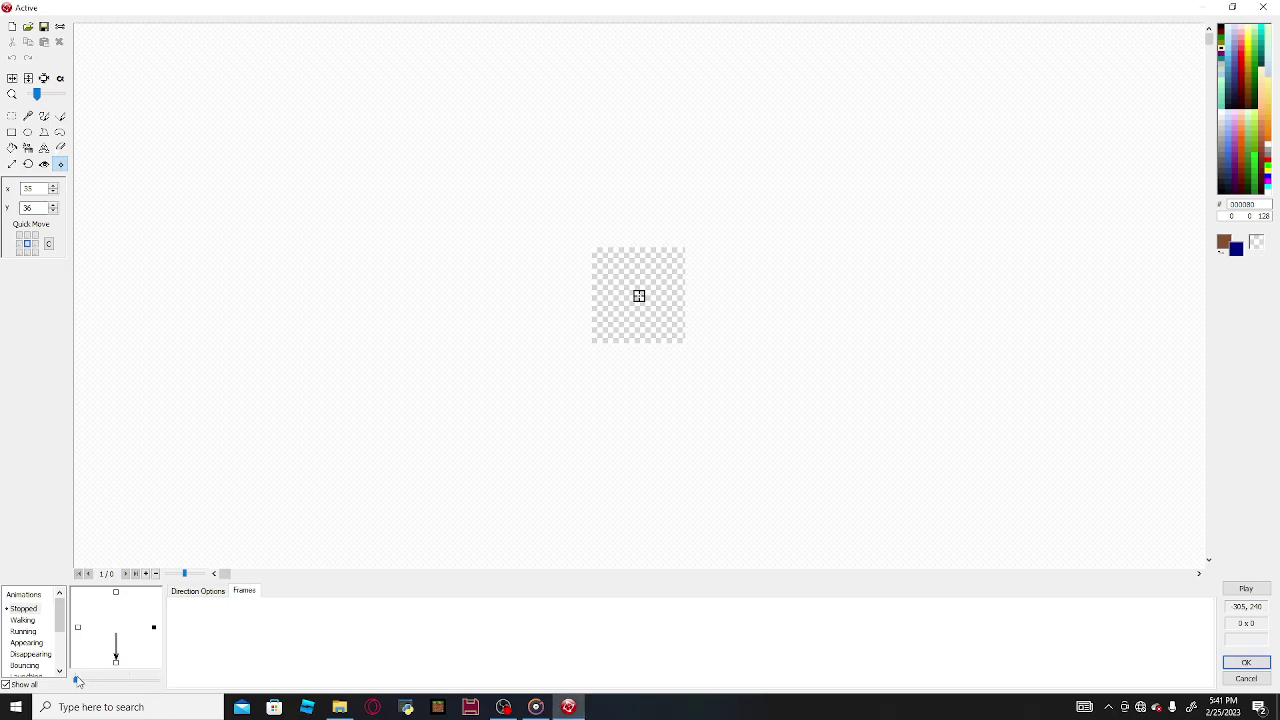
{"action": "left_click", "coordinate": [24, 632]}
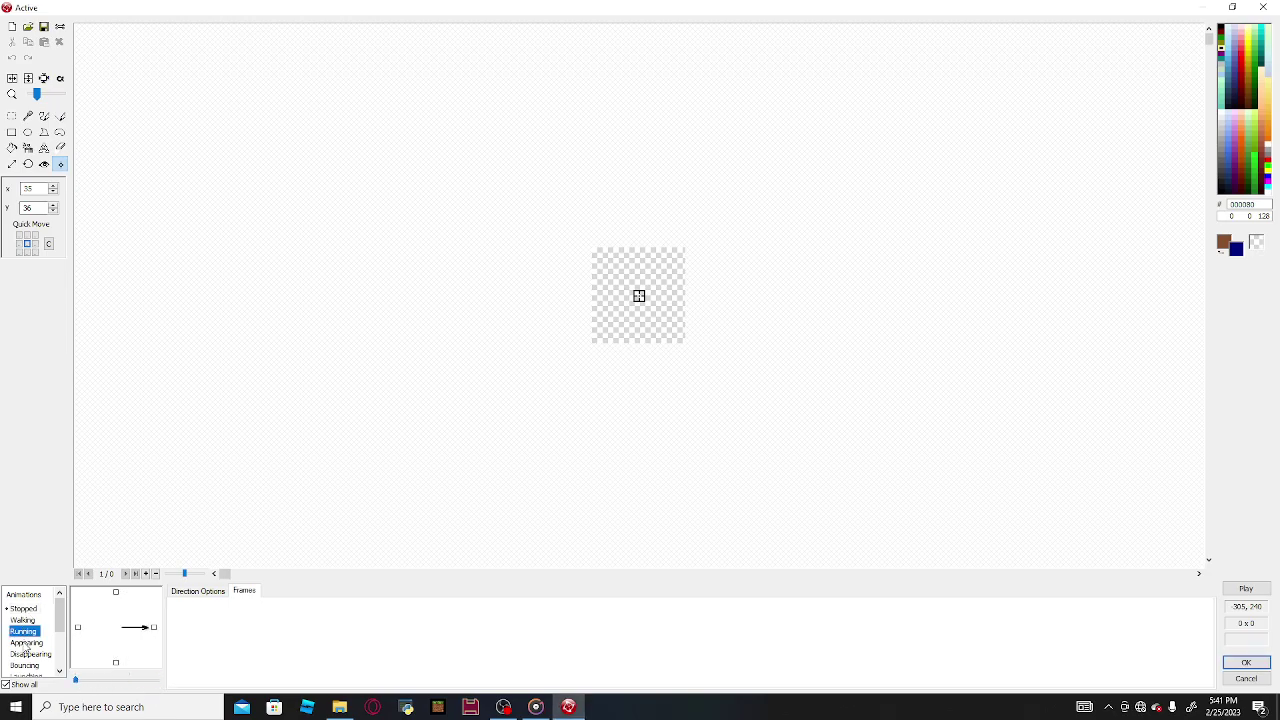
{"action": "left_click", "coordinate": [24, 662]}
{"action": "scroll", "coordinate": [24, 656], "scroll_direction": "down", "scroll_amount": 2}
{"action": "scroll", "coordinate": [30, 624], "scroll_direction": "down", "scroll_amount": 1}
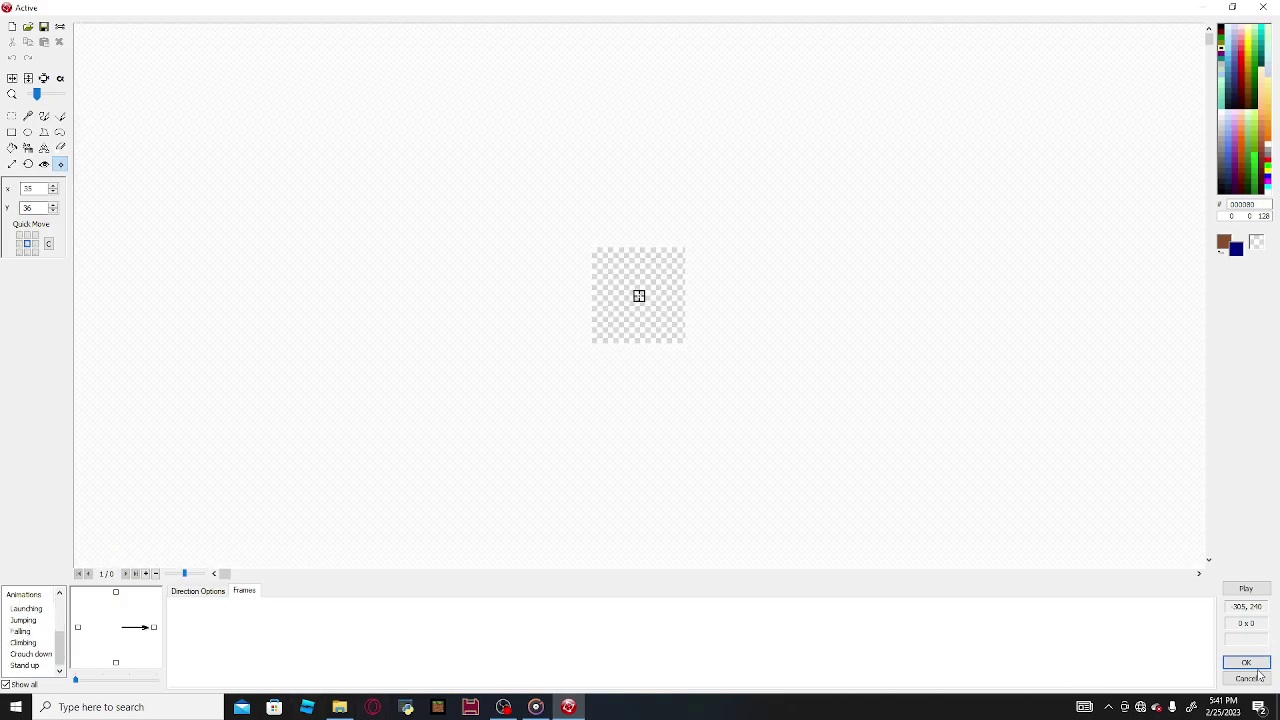
Step: Rename Animation 12 to 'Icon'
{"action": "left_click", "coordinate": [32, 657]}
{"action": "right_click", "coordinate": [32, 663]}
{"action": "left_click", "coordinate": [70, 563]}
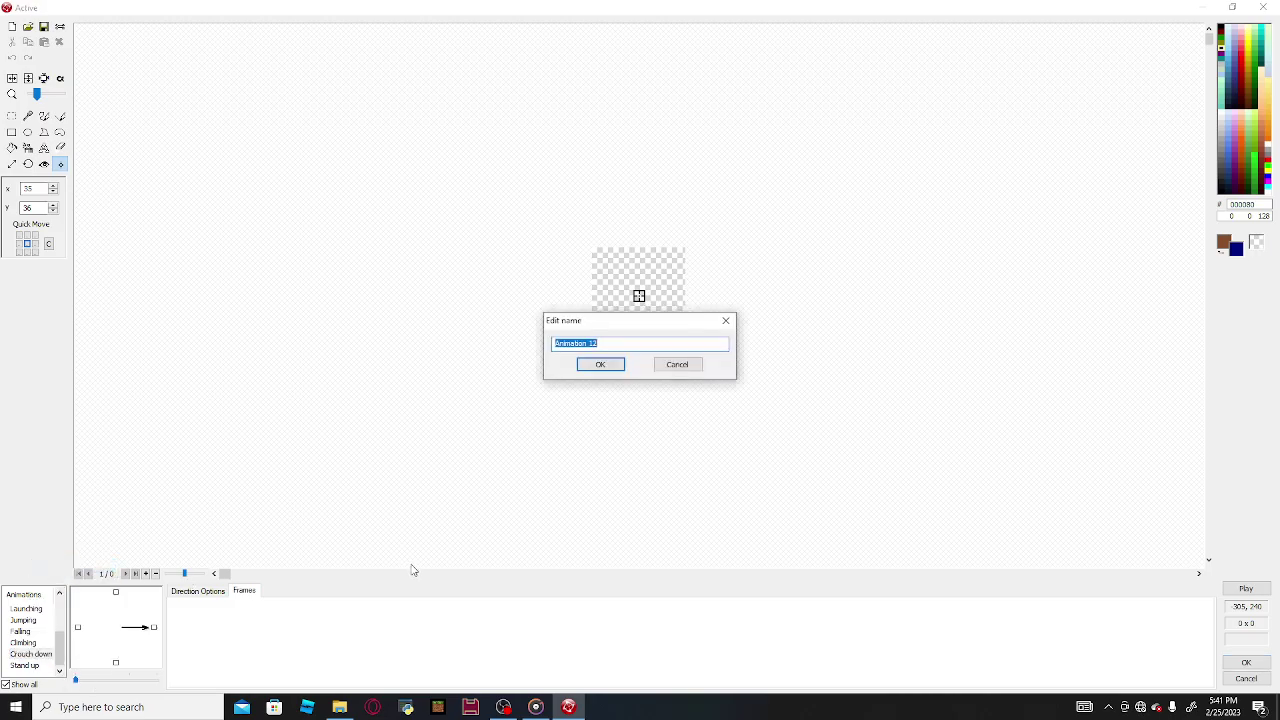
{"action": "type", "text": "Icon"}
{"action": "key", "text": "Return"}
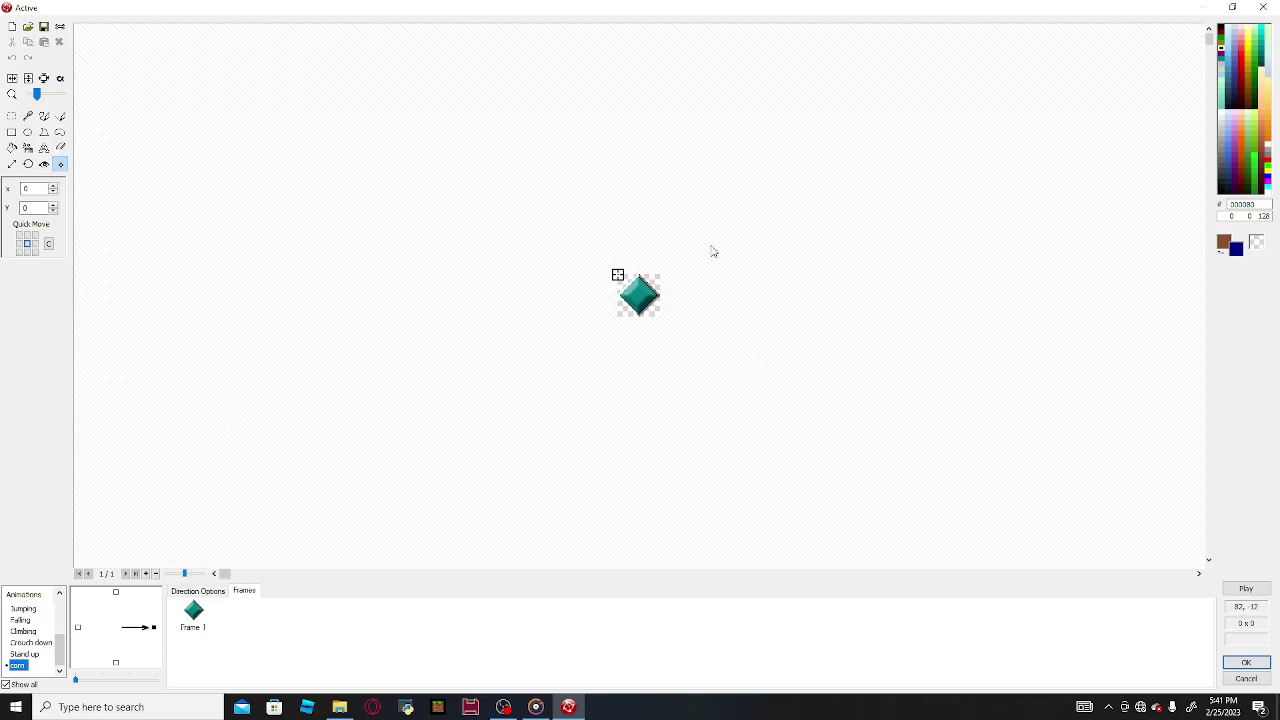
Step: Close the editor with OK and reposition the diamond in the starting frame, undoing the moves
{"action": "left_click", "coordinate": [1246, 662]}
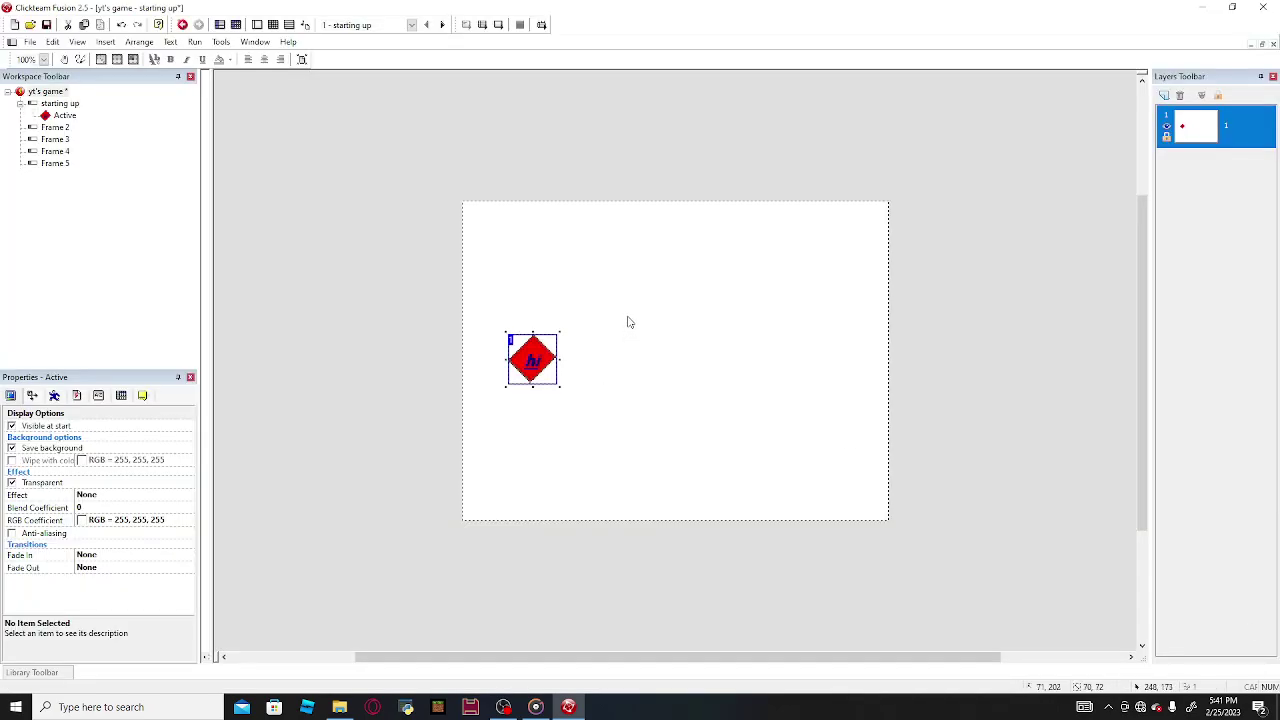
{"action": "left_click_drag", "start_coordinate": [551, 371], "coordinate": [694, 353]}
{"action": "key", "text": "ctrl+z"}
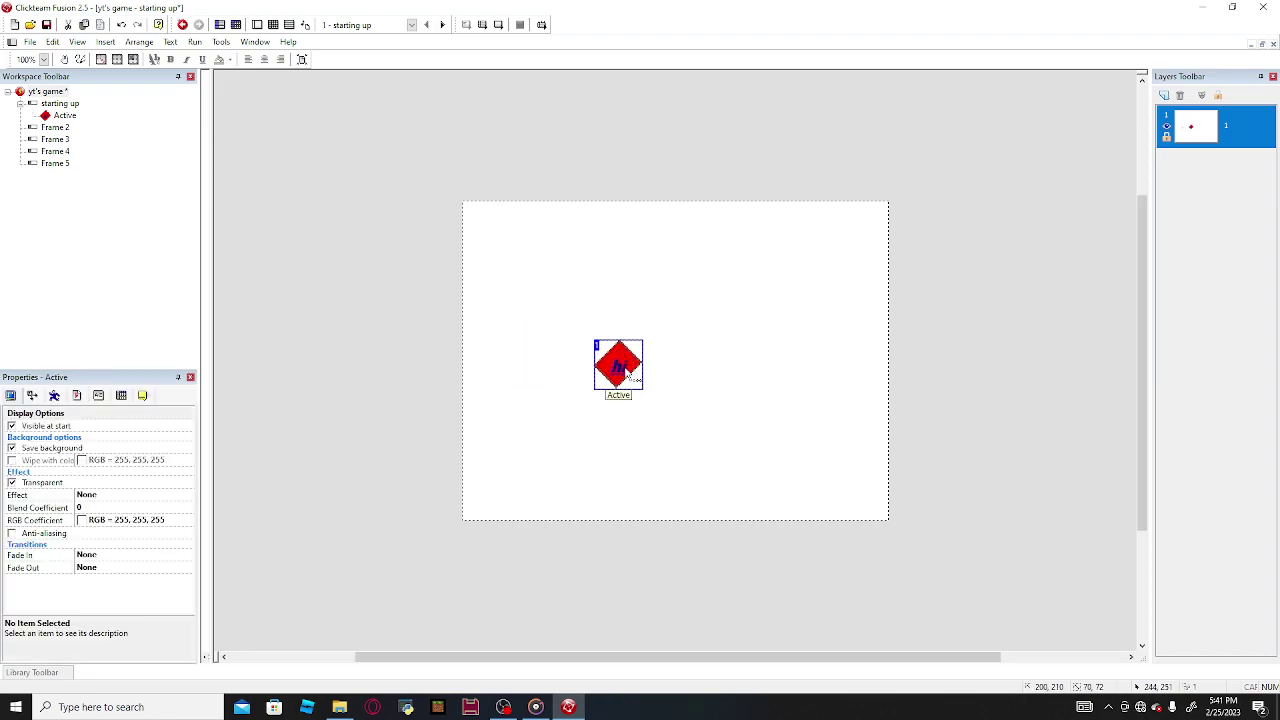
{"action": "key", "text": "ctrl+z"}
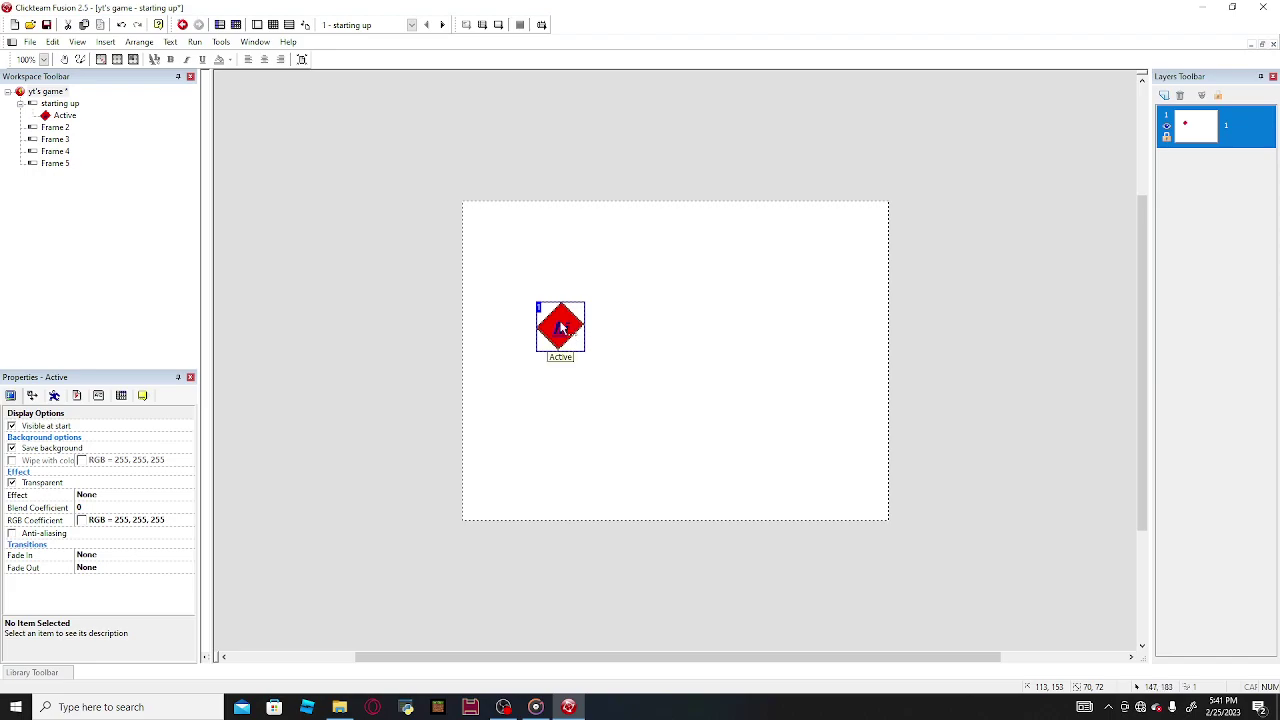